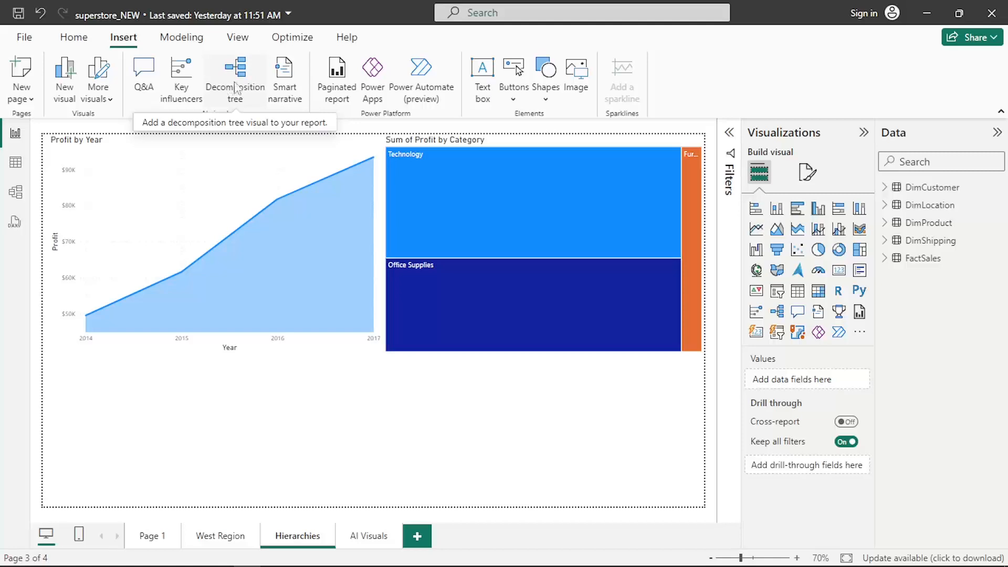
Step: Add a decomposition tree visual to the AI Visuals page and enlarge it to cover most of the canvas
left_click(367, 545)
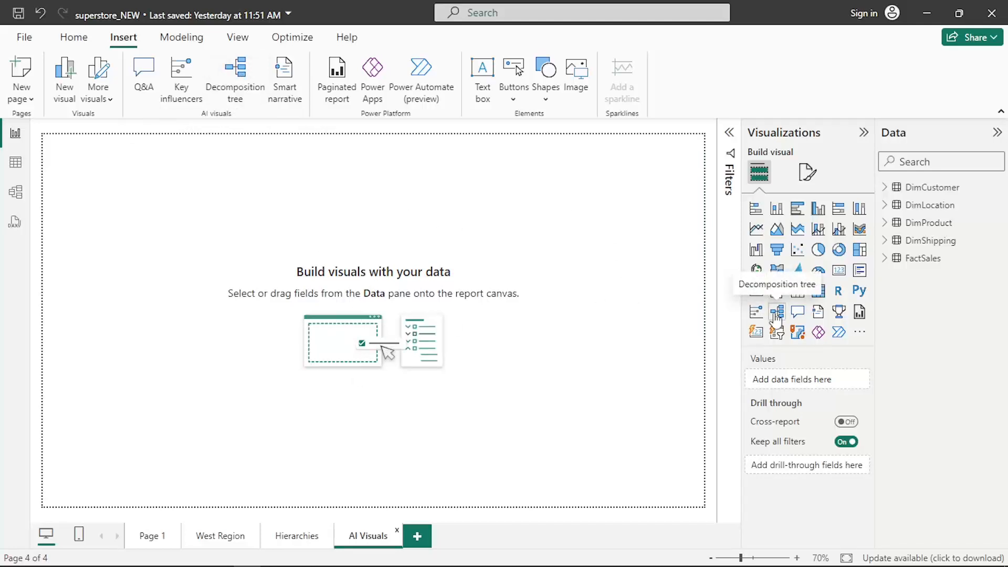
left_click(232, 81)
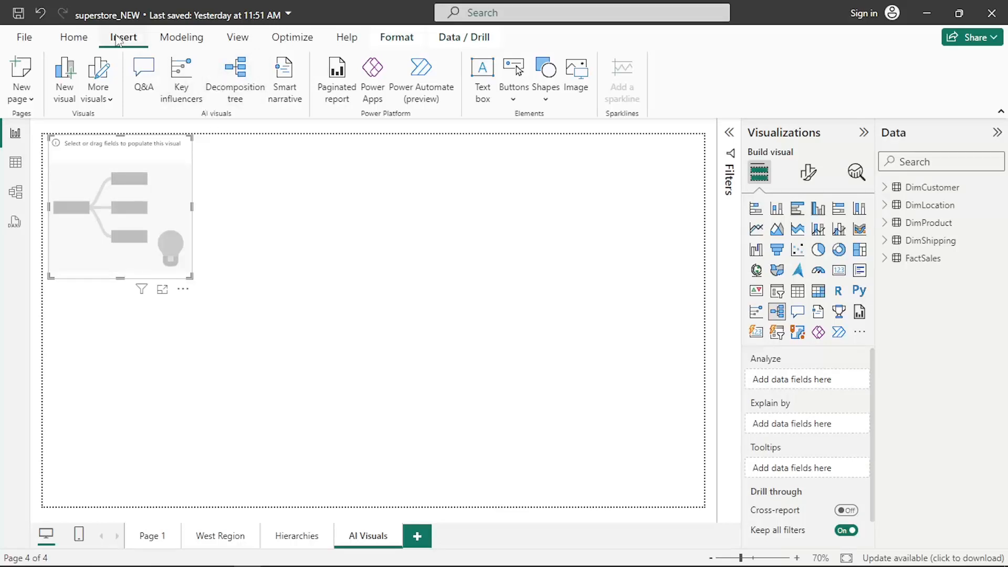
left_click_drag(190, 277, 539, 491)
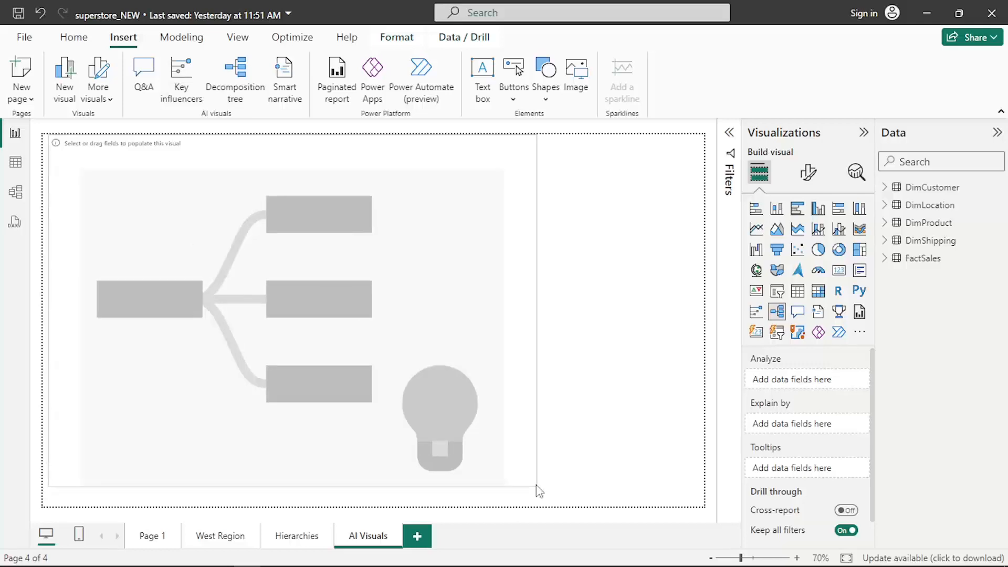
mouse_move(315, 164)
left_mouse_down()
mouse_move(320, 190)
mouse_move(314, 178)
left_mouse_up()
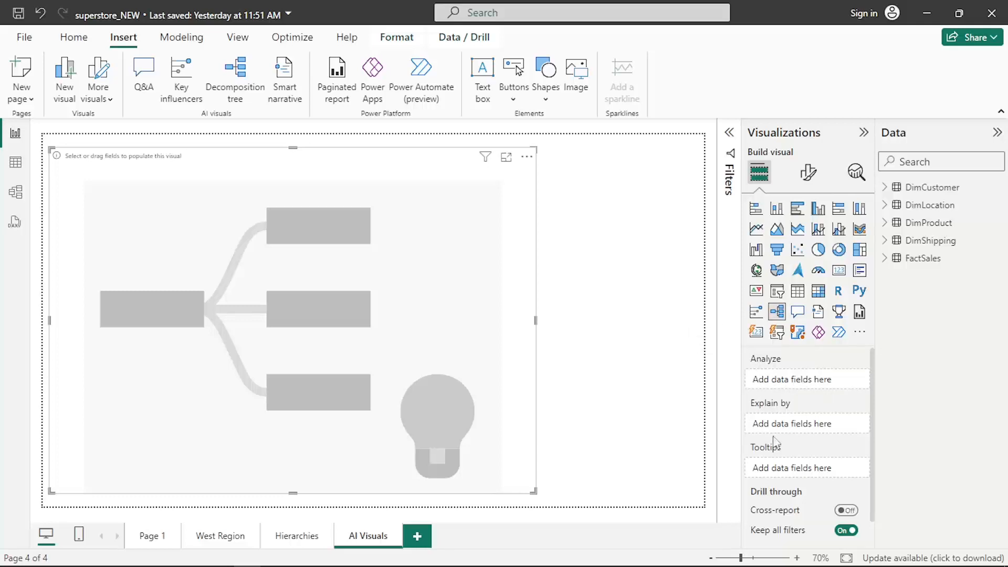
Step: Set Profit from the FactSales table as the decomposition tree's Analyze field
mouse_move(761, 447)
left_click(887, 264)
left_click(886, 262)
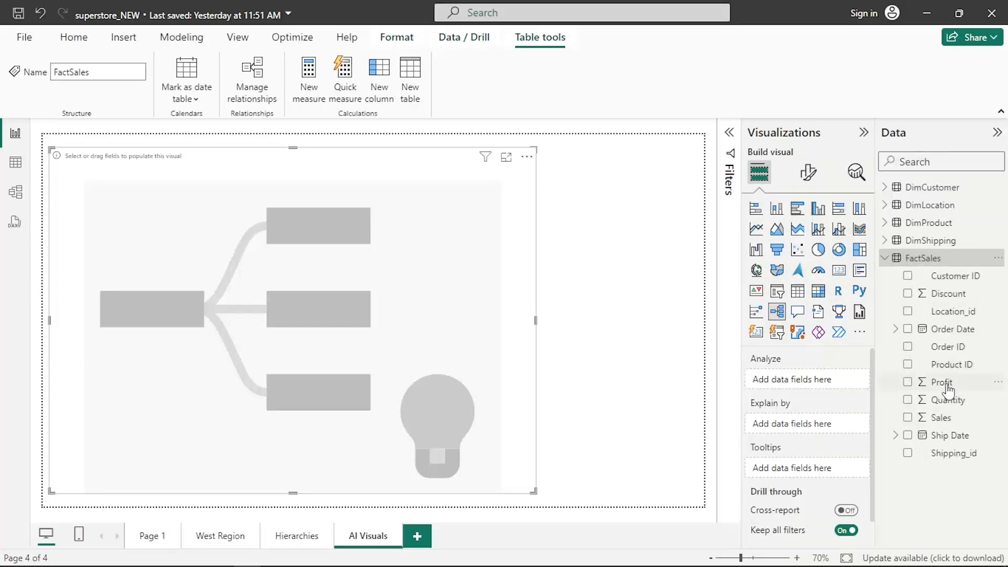
left_click_drag(945, 383, 809, 378)
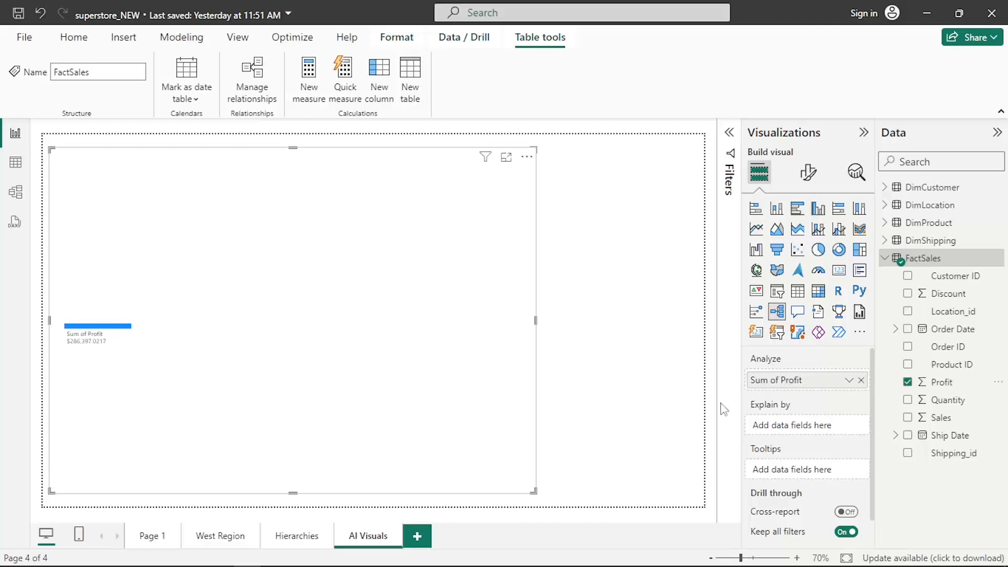
Step: Add Country, Region, State and City from DimLocation to the tree's Explain by fields, and remove Country again
mouse_move(771, 366)
mouse_move(754, 410)
left_click(887, 209)
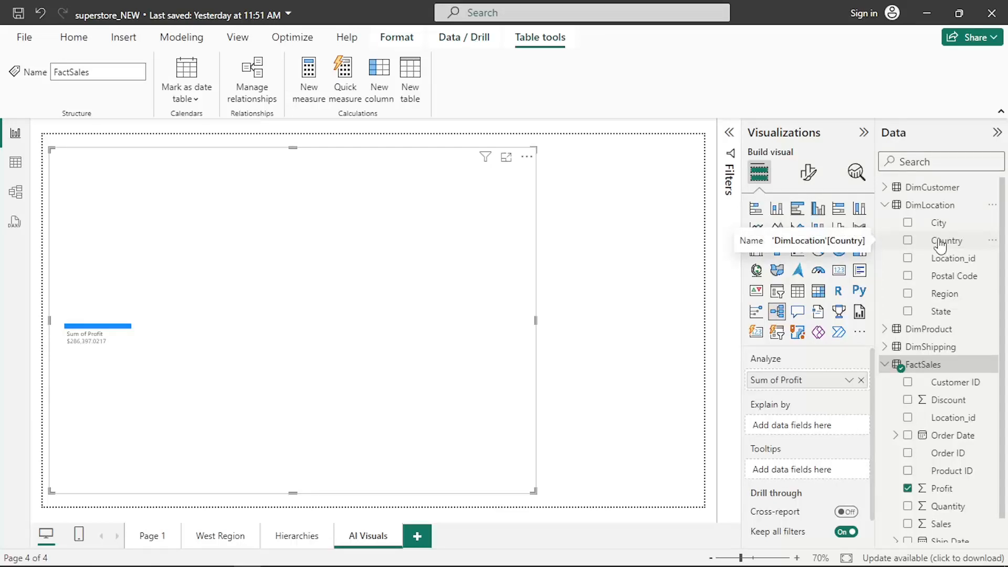
left_click(908, 241)
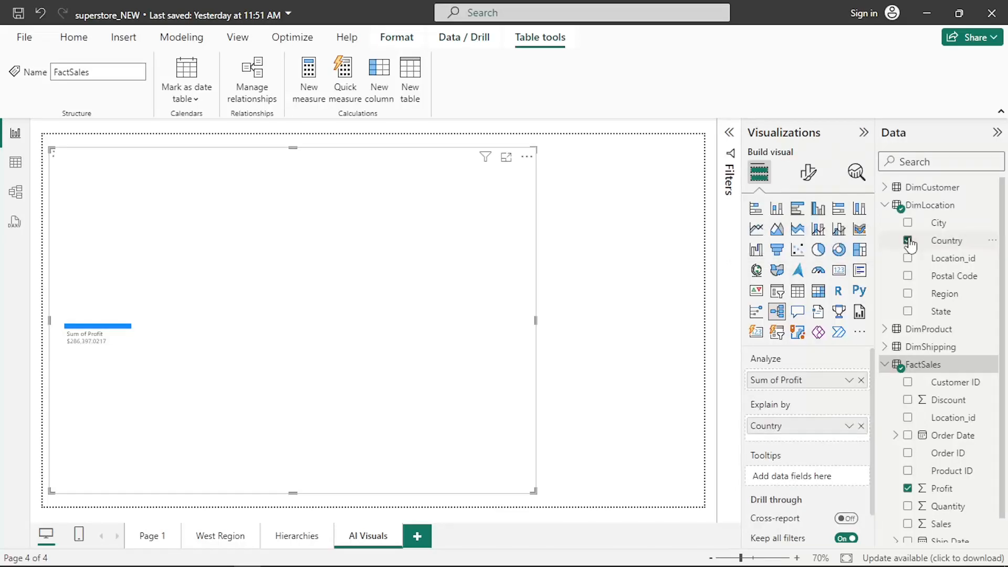
left_click(908, 300)
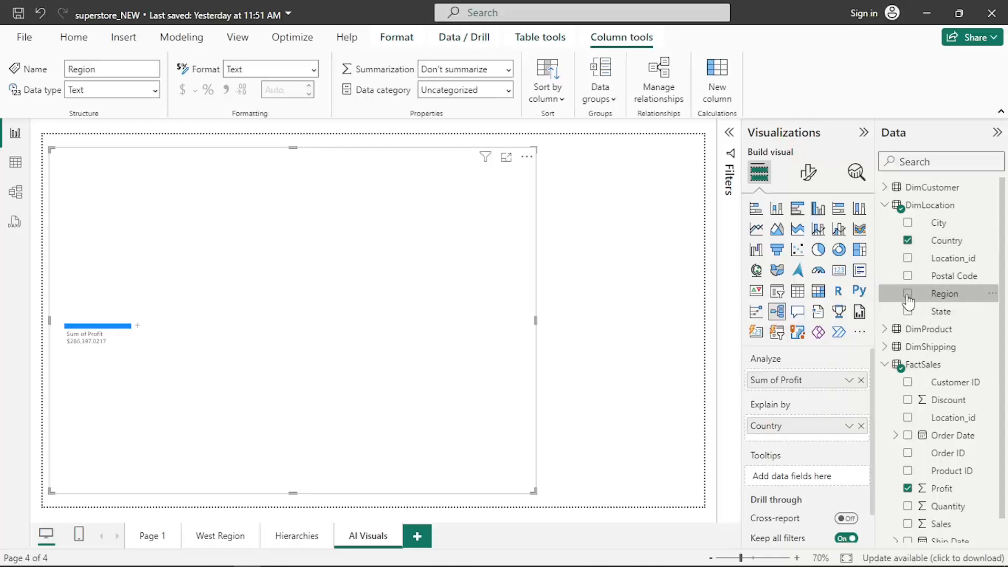
left_click(908, 294)
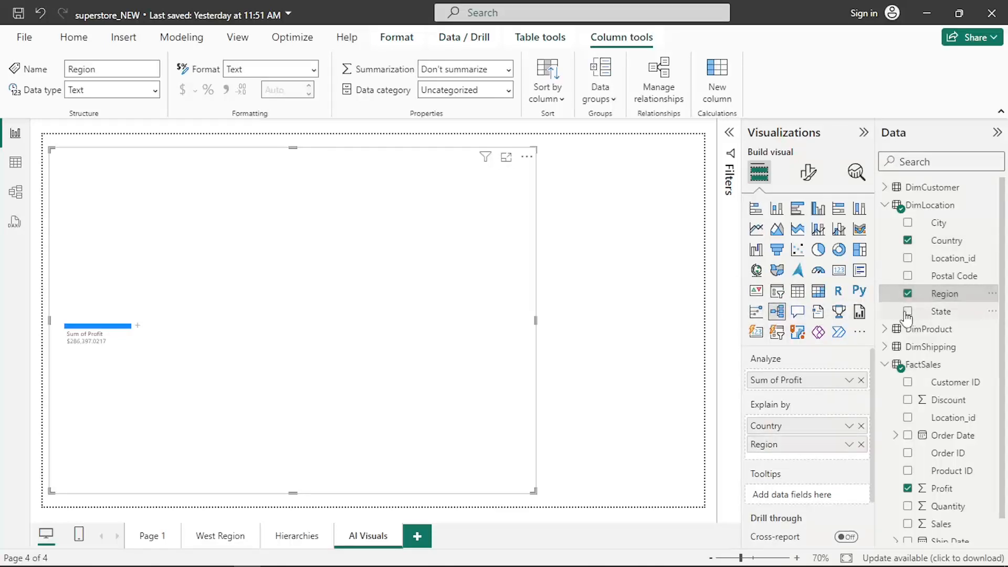
left_click(908, 312)
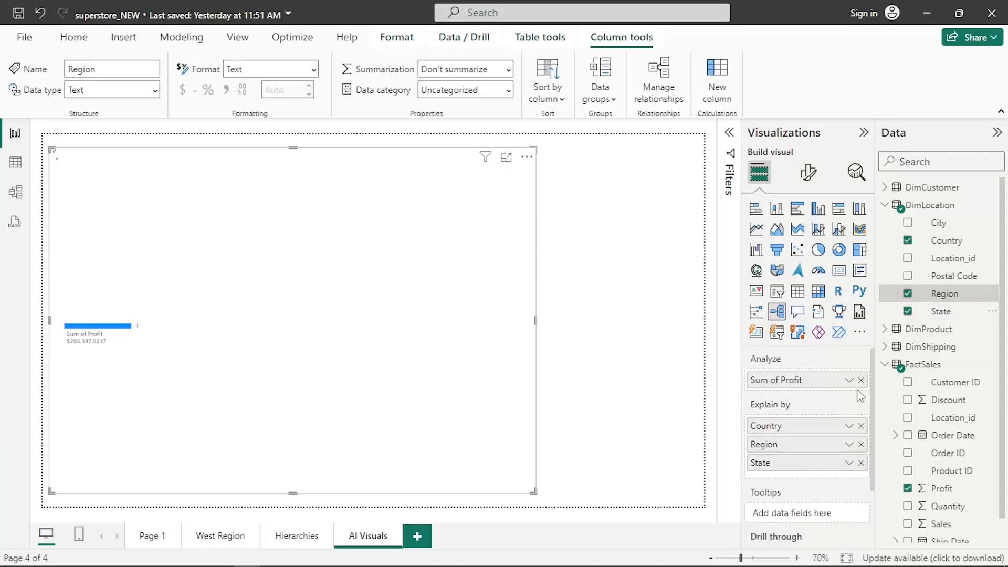
left_click(908, 223)
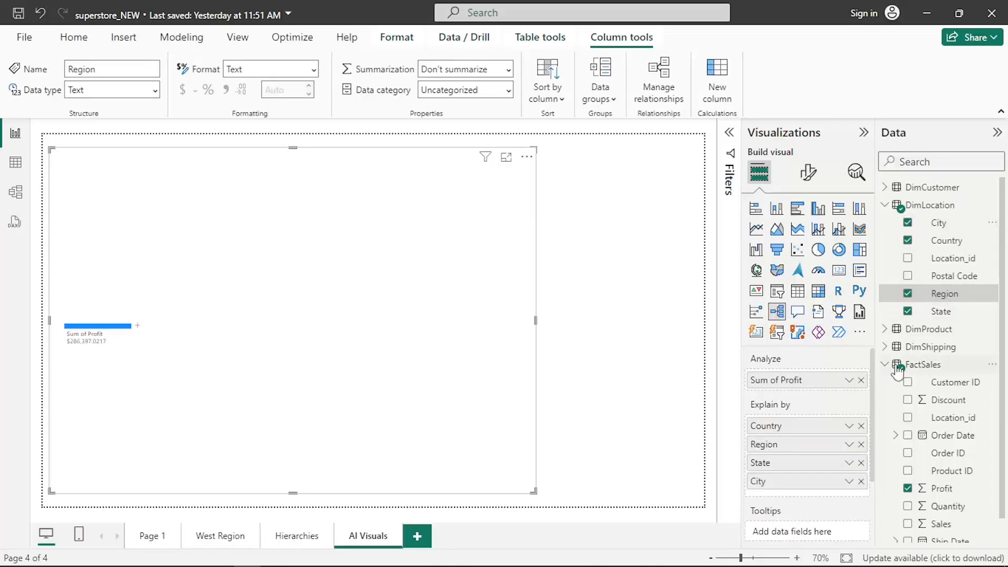
left_click(908, 241)
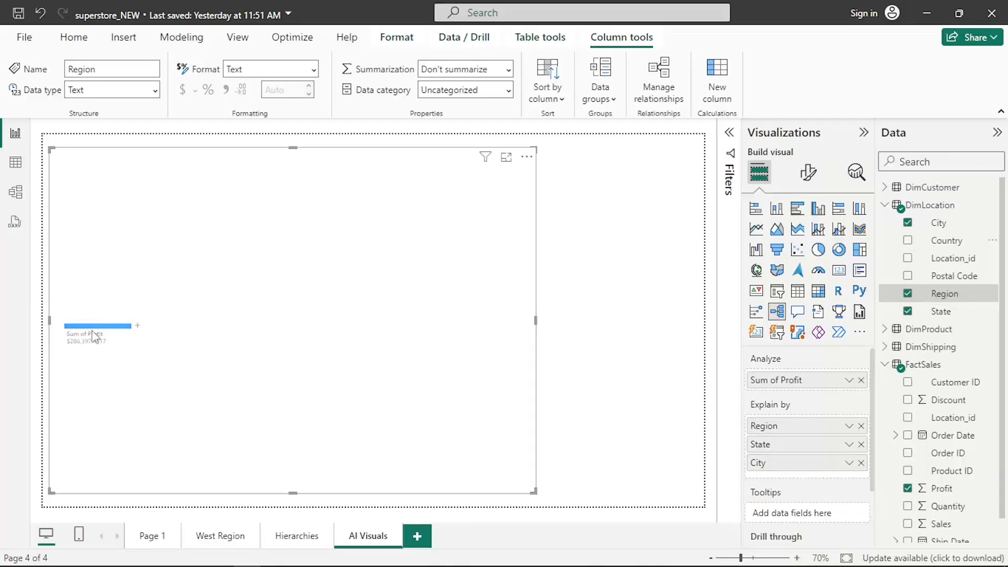
Step: Break down Sum of Profit by Region in the decomposition tree and inspect the region branches
left_click(138, 328)
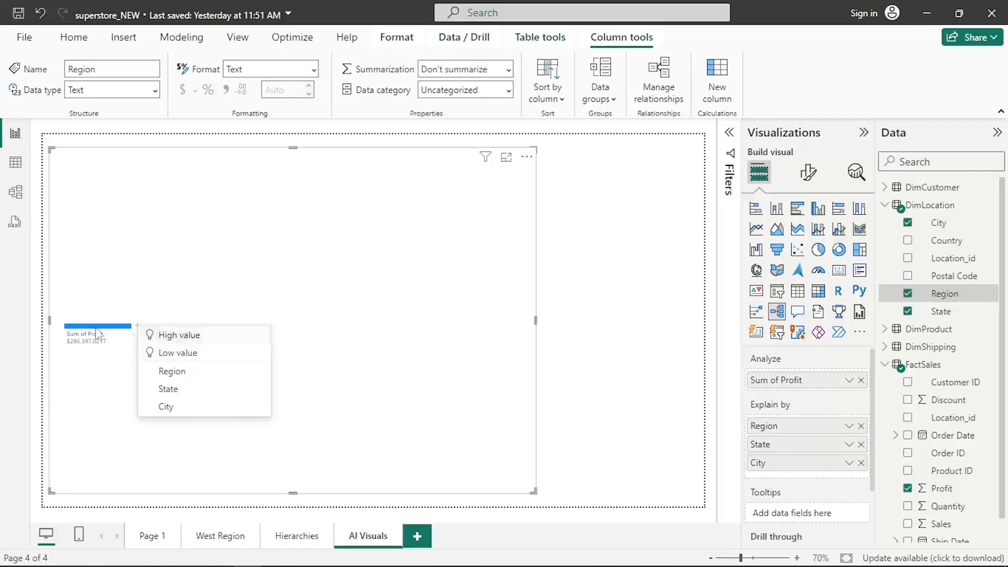
left_click(202, 374)
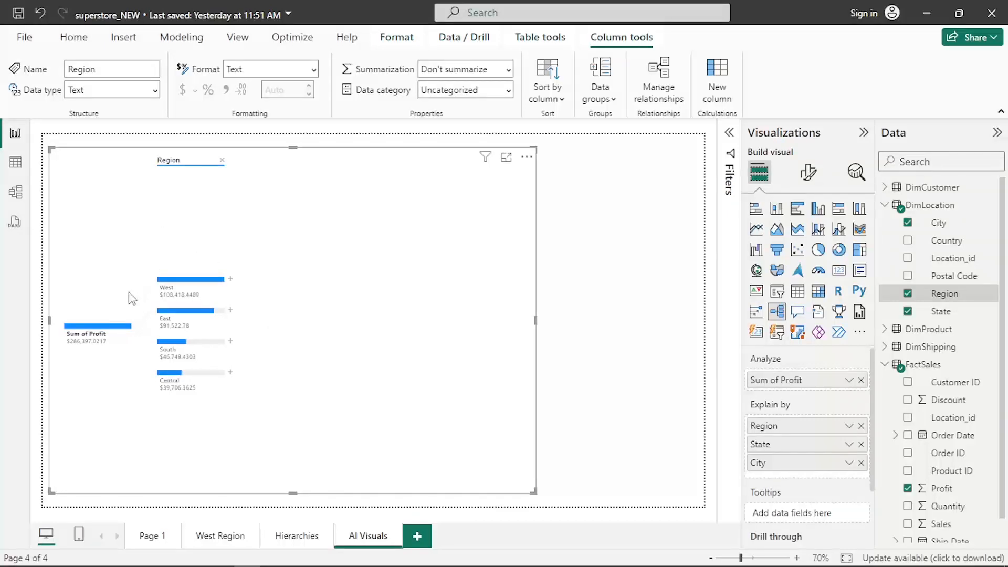
scroll(127, 300, "up", 5)
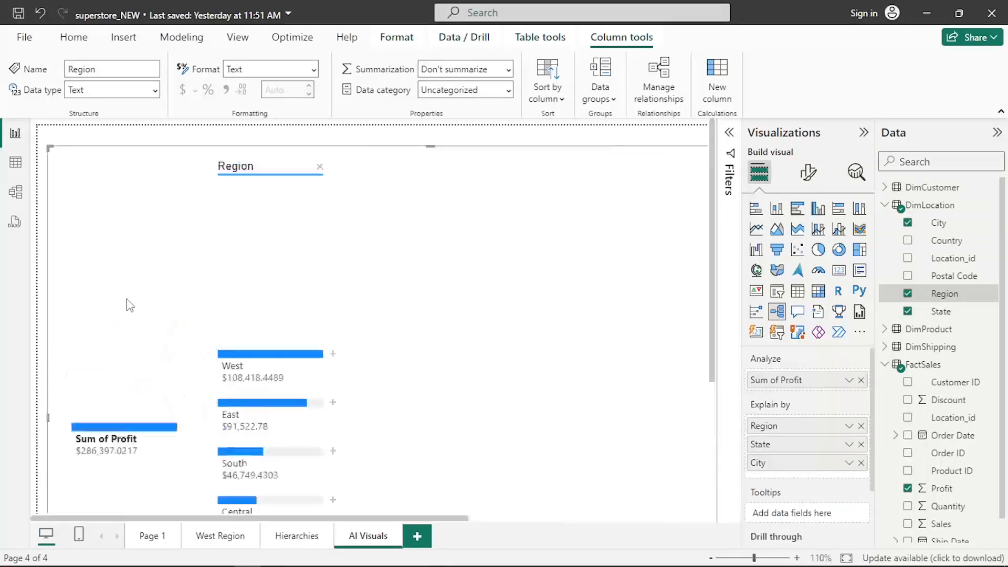
scroll(127, 299, "down", 7)
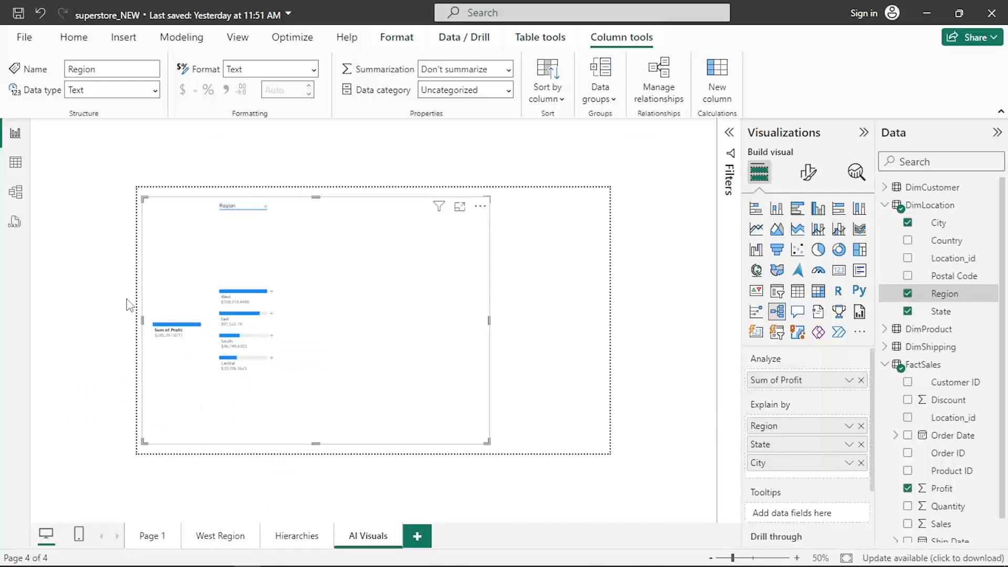
scroll(127, 305, "up", 7)
scroll(130, 305, "down", 3)
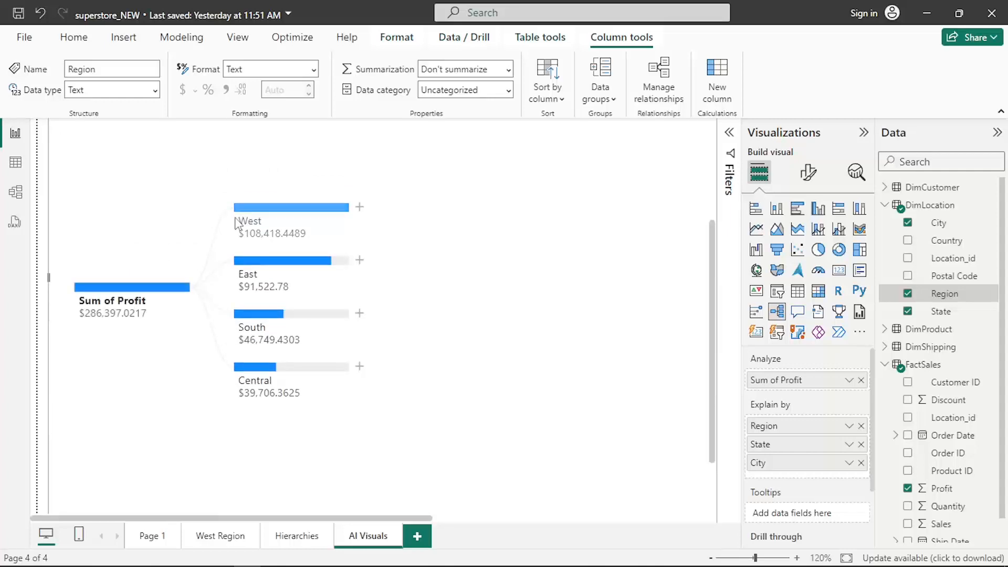
mouse_move(264, 242)
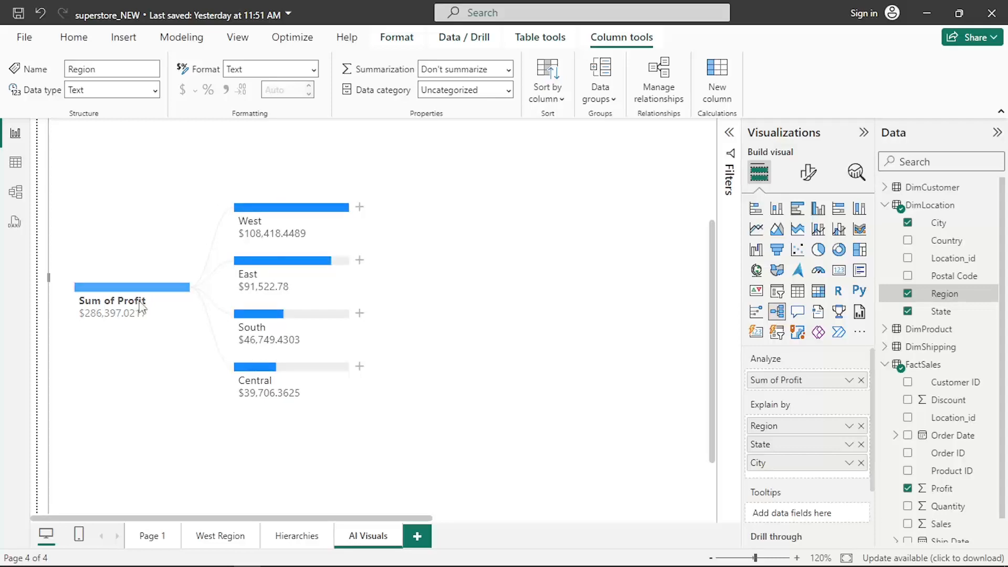
mouse_move(141, 308)
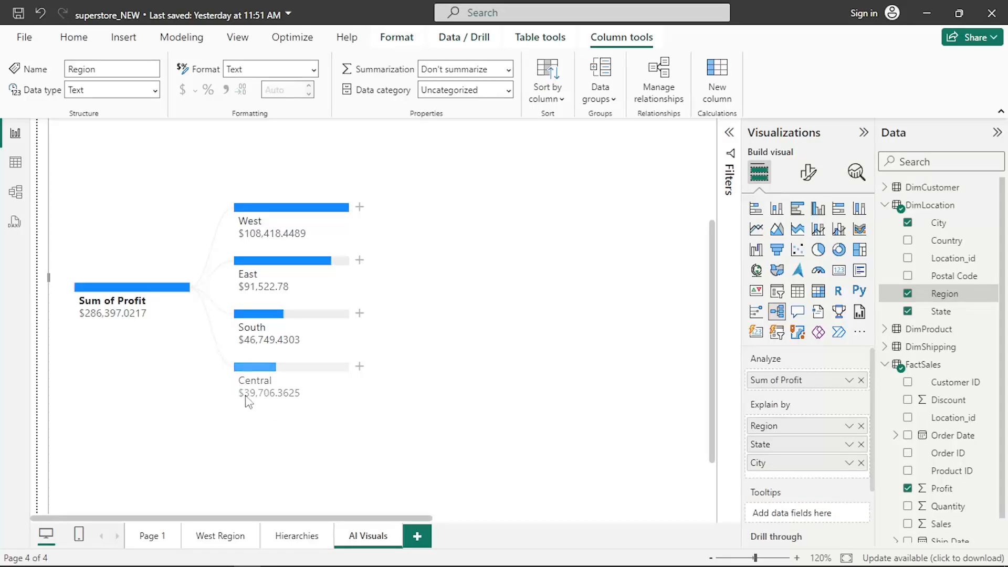
Step: Break down the West region's profit by State in the decomposition tree
left_click(361, 209)
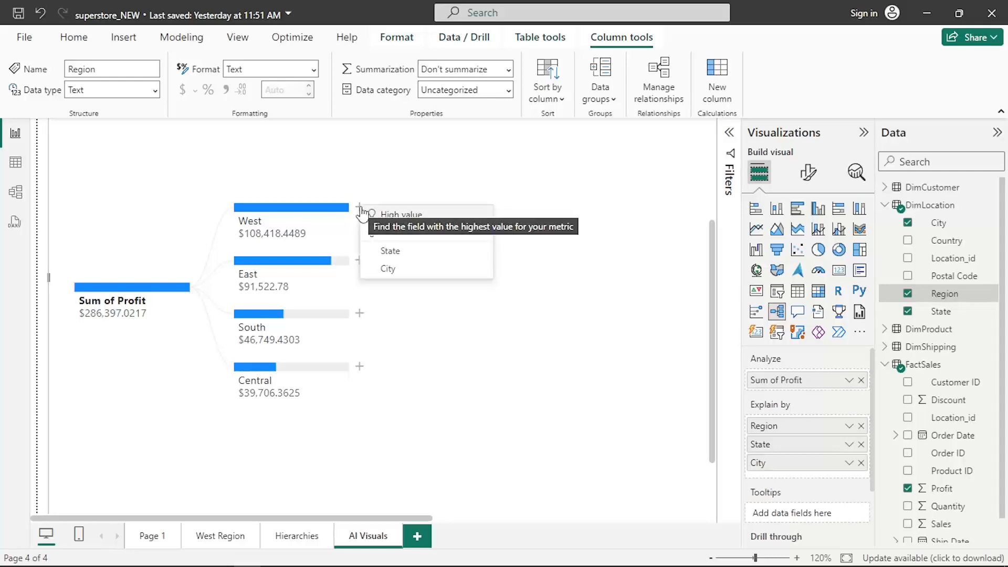
left_click(387, 255)
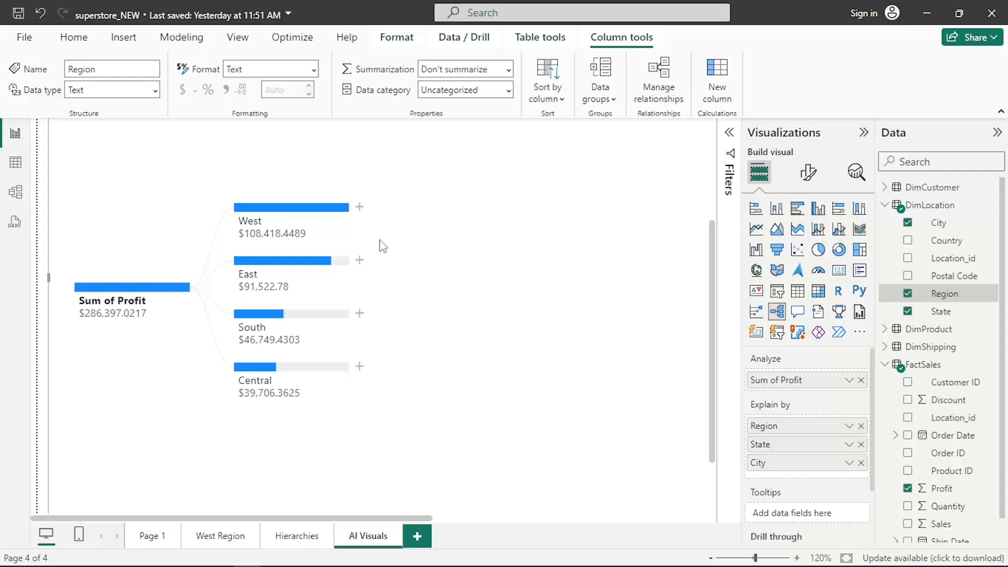
mouse_move(262, 223)
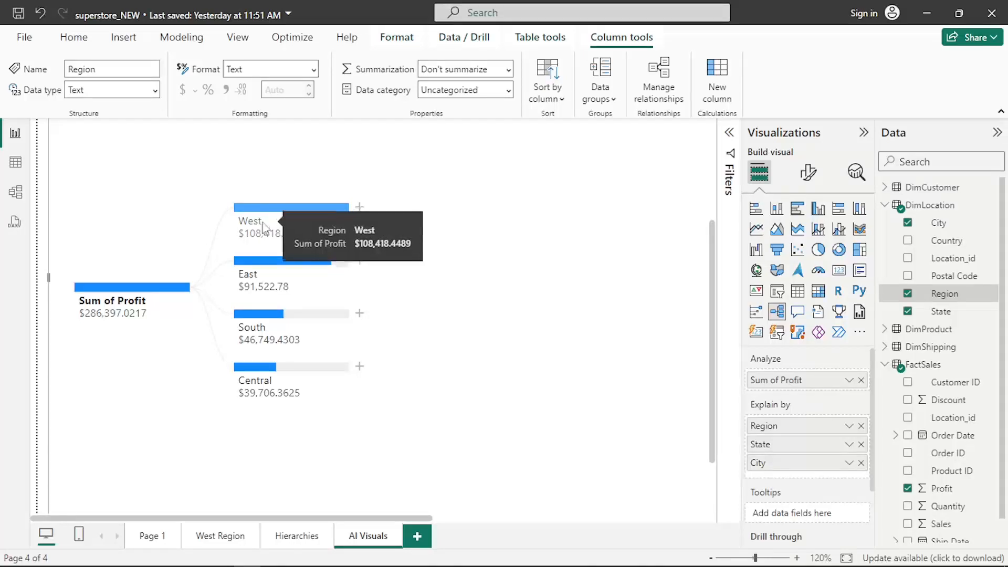
left_click(262, 222)
scroll(262, 222, "down", 7)
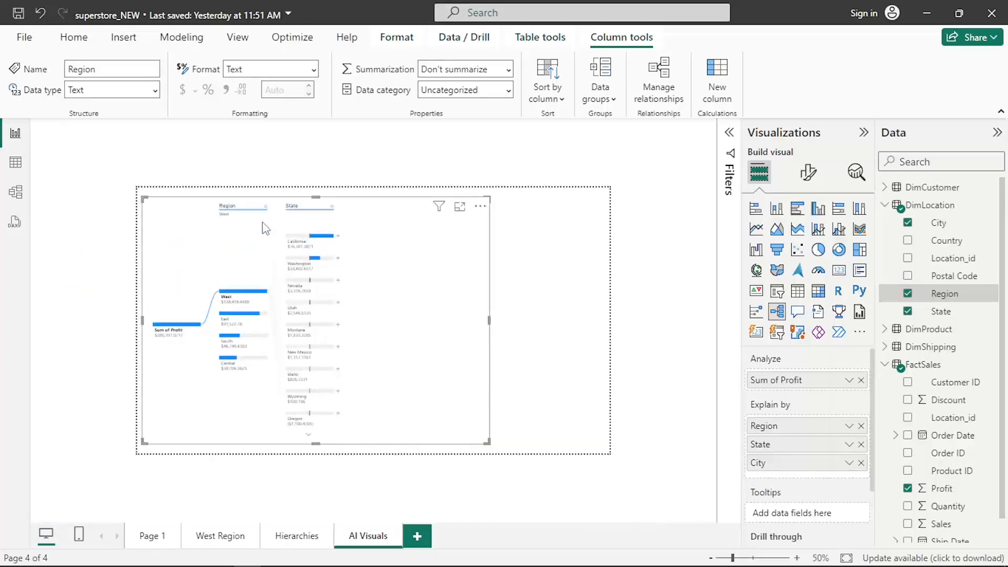
scroll(265, 227, "up", 3)
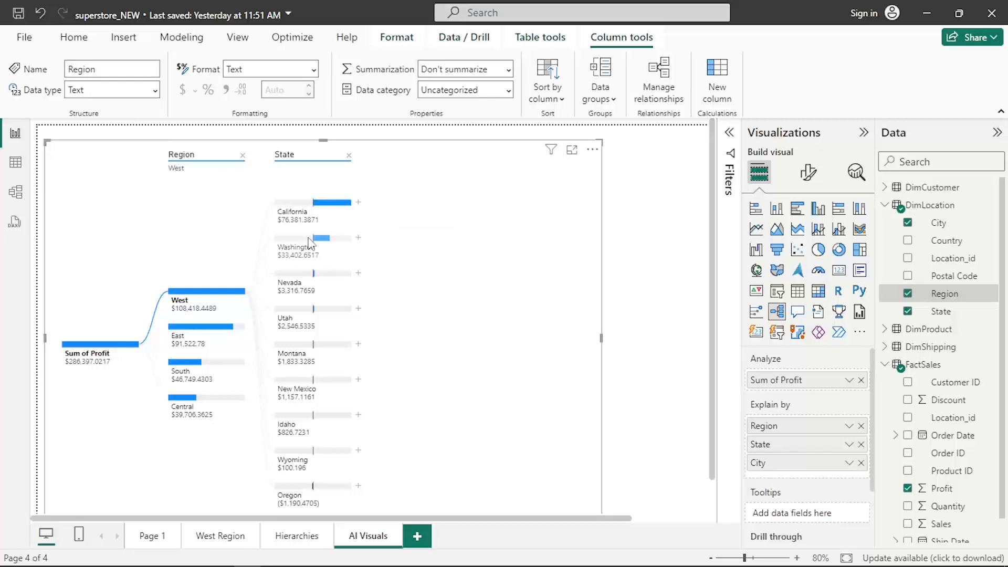
Step: Break down California's profit by City, page to the next group of cities and return to the first group
mouse_move(321, 237)
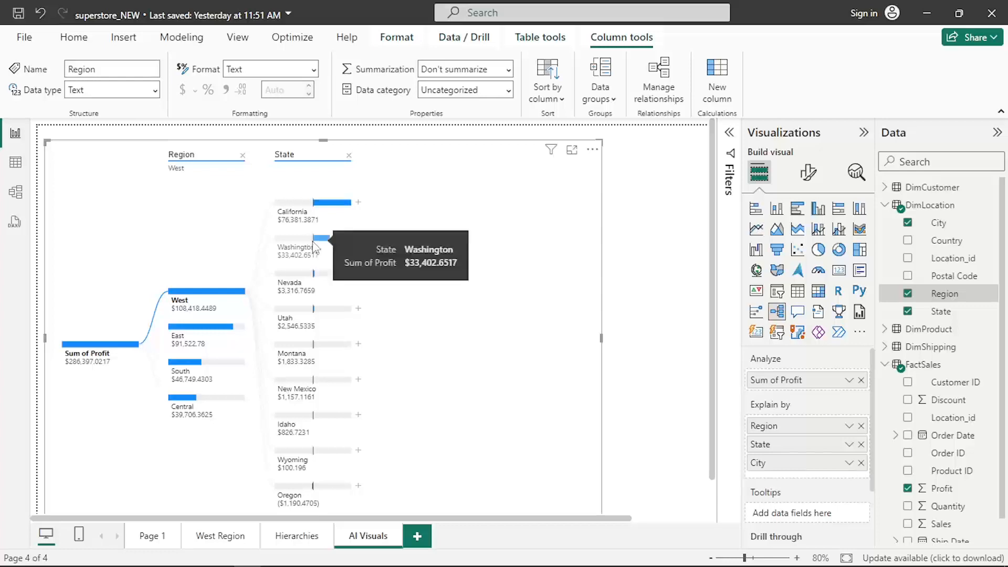
left_click(359, 204)
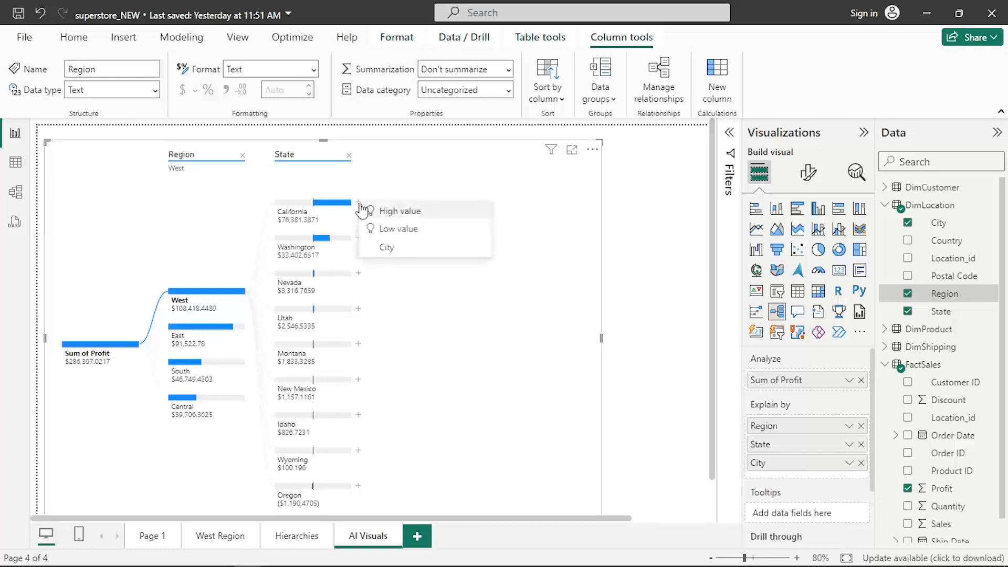
left_click(399, 248)
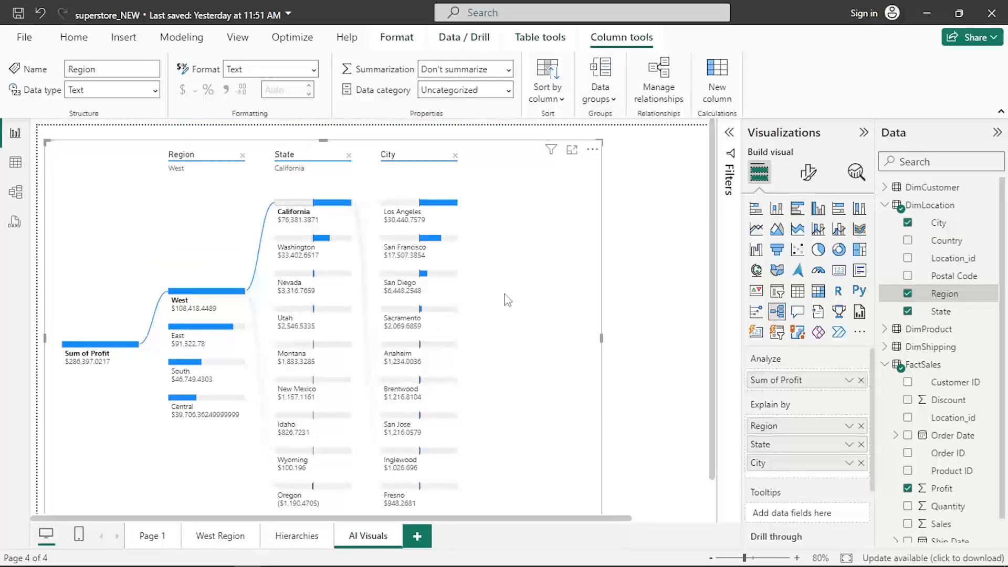
mouse_move(297, 217)
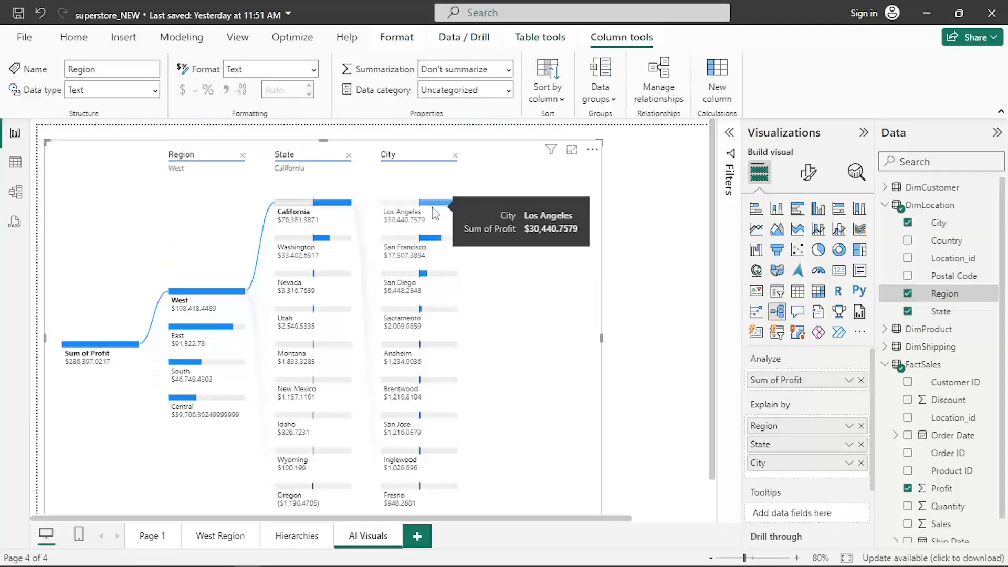
mouse_move(438, 262)
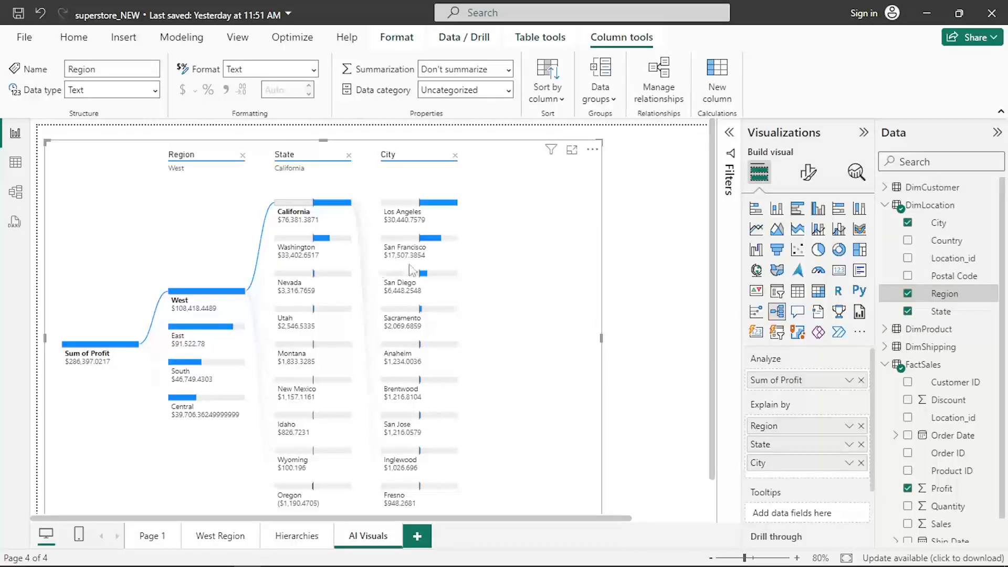
scroll(539, 355, "down", 1)
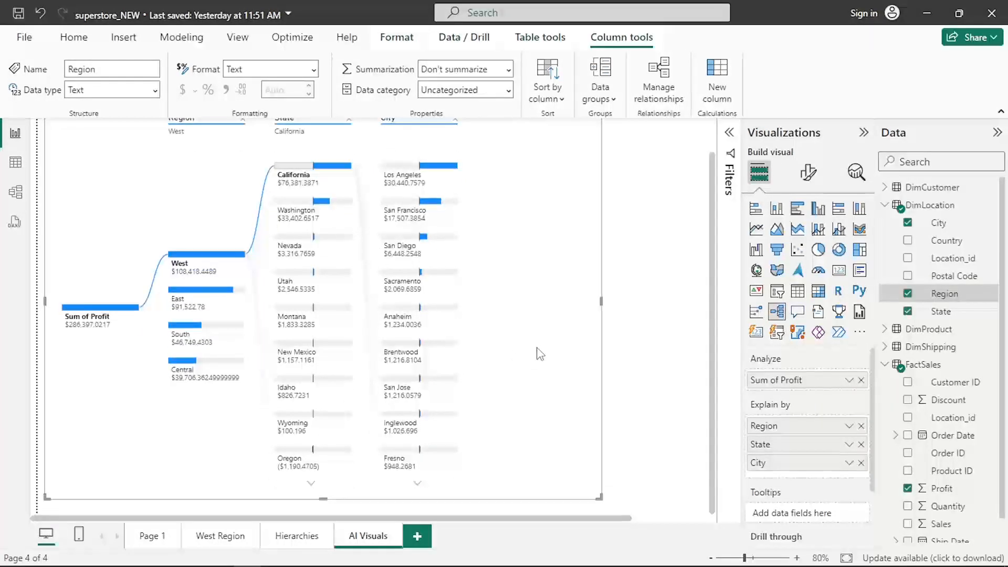
left_click(418, 484)
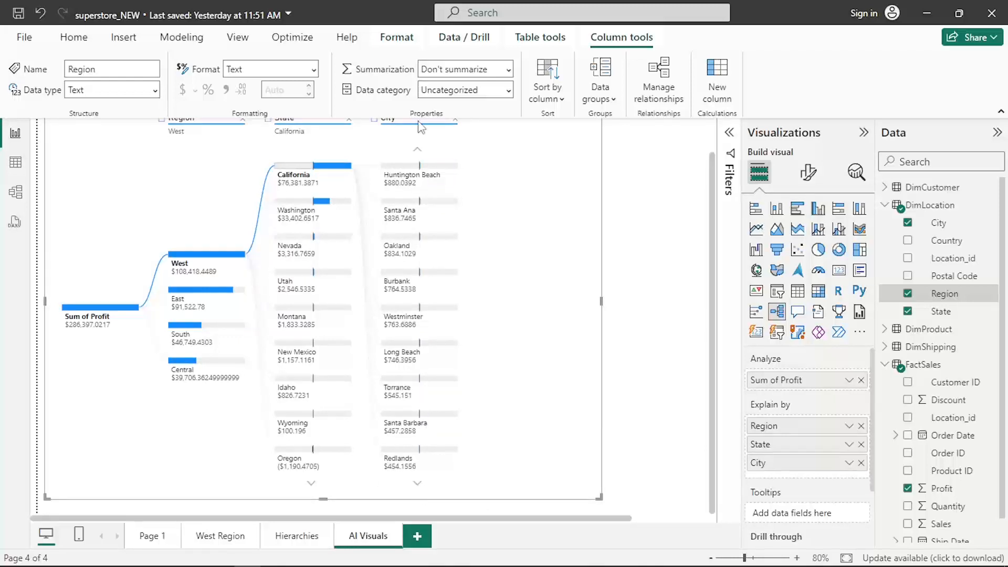
left_click(419, 156)
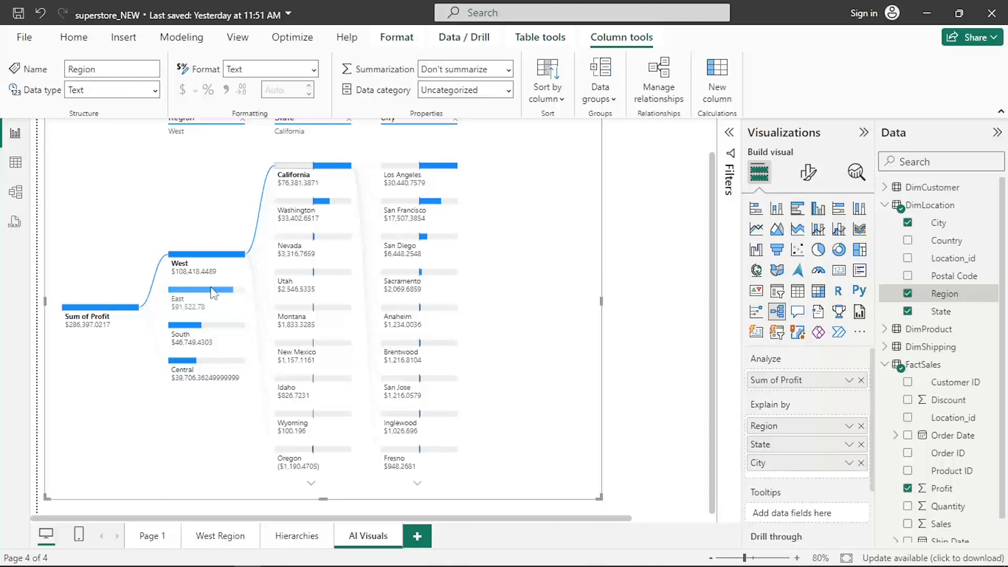
Step: Switch the decomposition tree's active Region branch from West to East to list its states
mouse_move(213, 293)
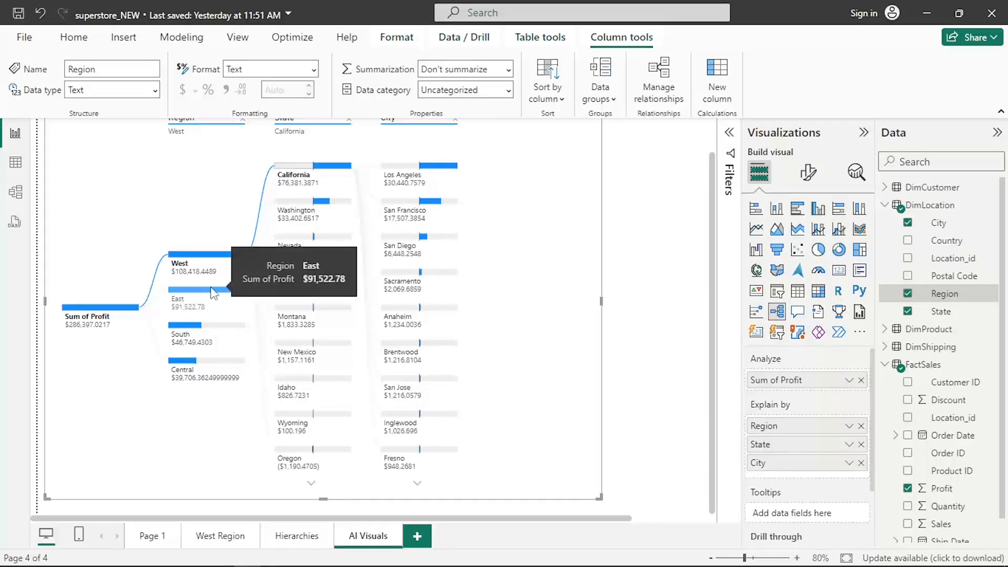
left_click(213, 293)
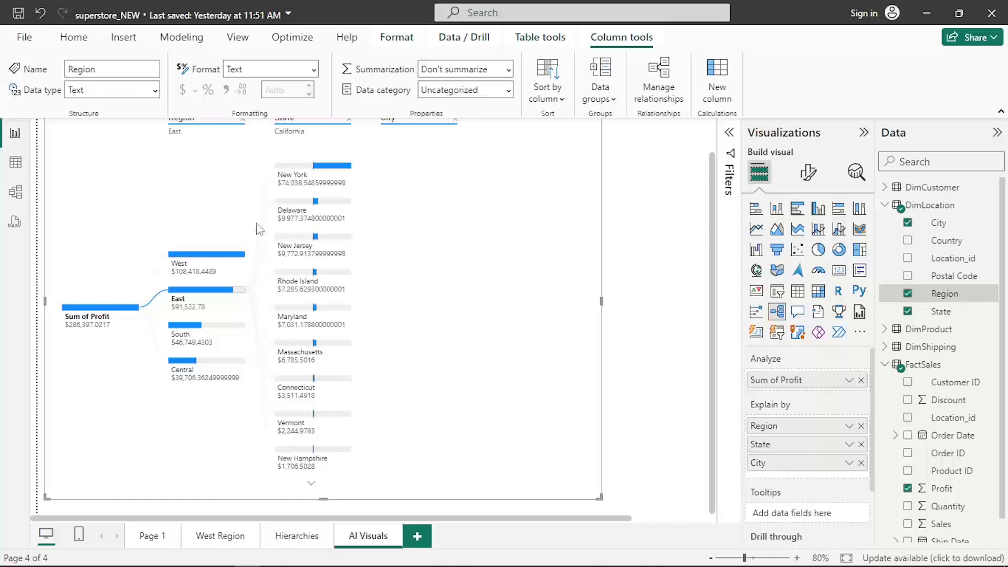
Step: Switch the decomposition tree's active Region branch to South to list its states
scroll(502, 268, "up", 1)
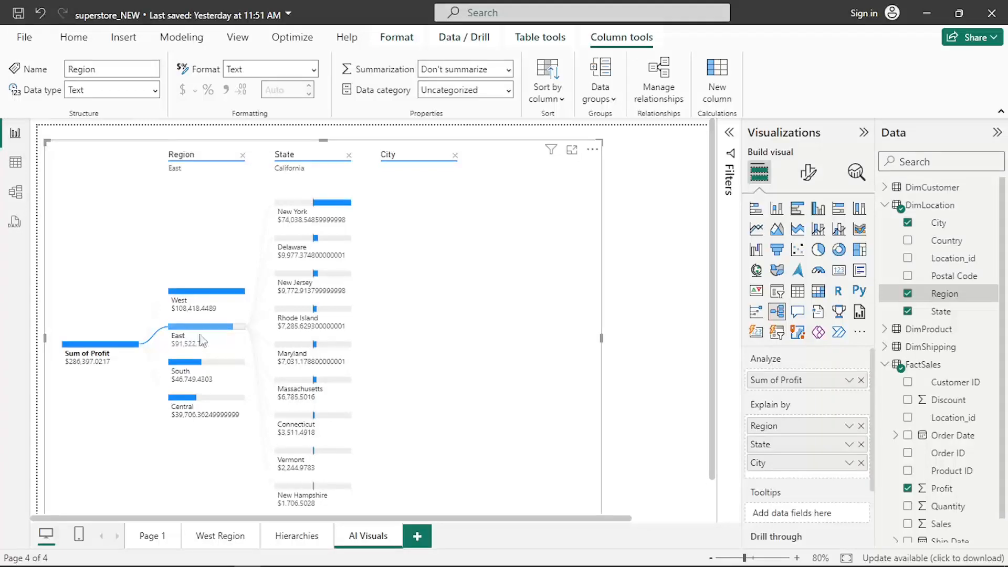
mouse_move(188, 363)
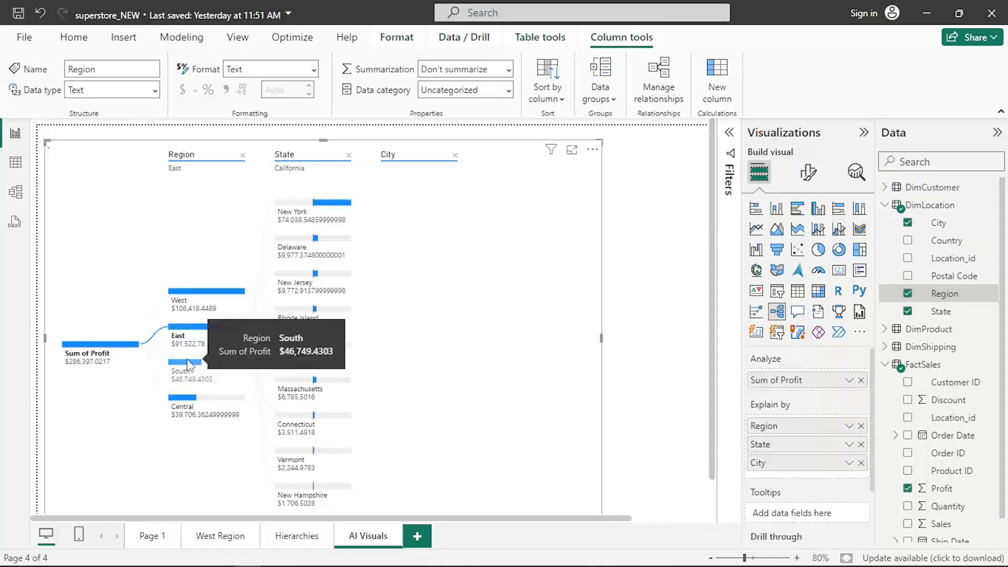
left_click(187, 363)
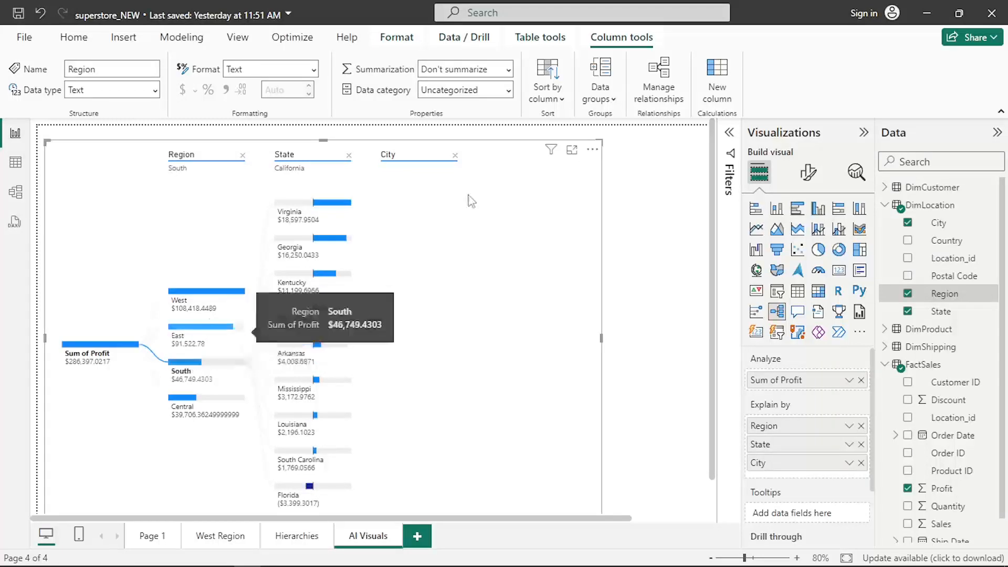
Step: Remove the City, State and Region levels from the decomposition tree, leaving only the Sum of Profit root
left_click(455, 156)
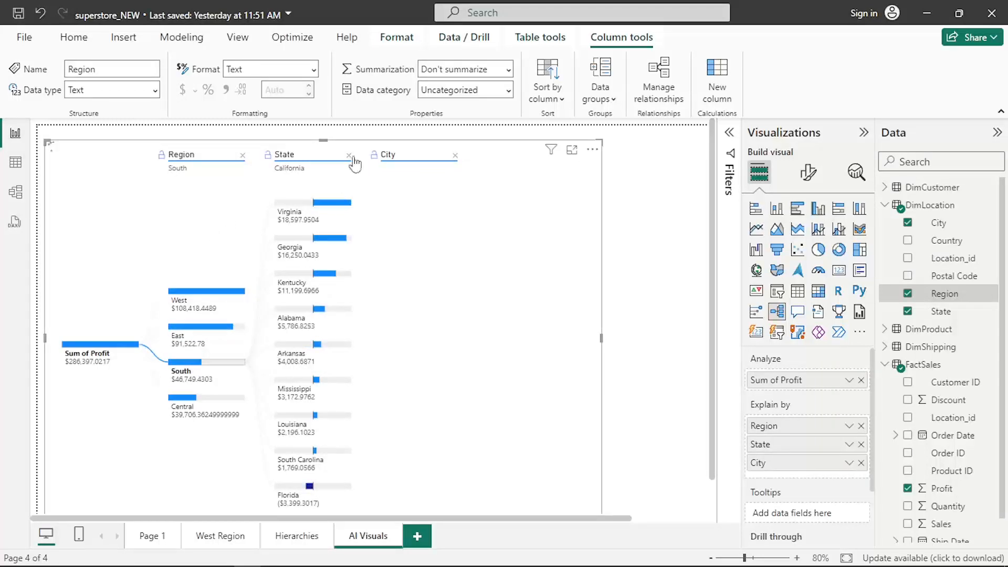
left_click(351, 157)
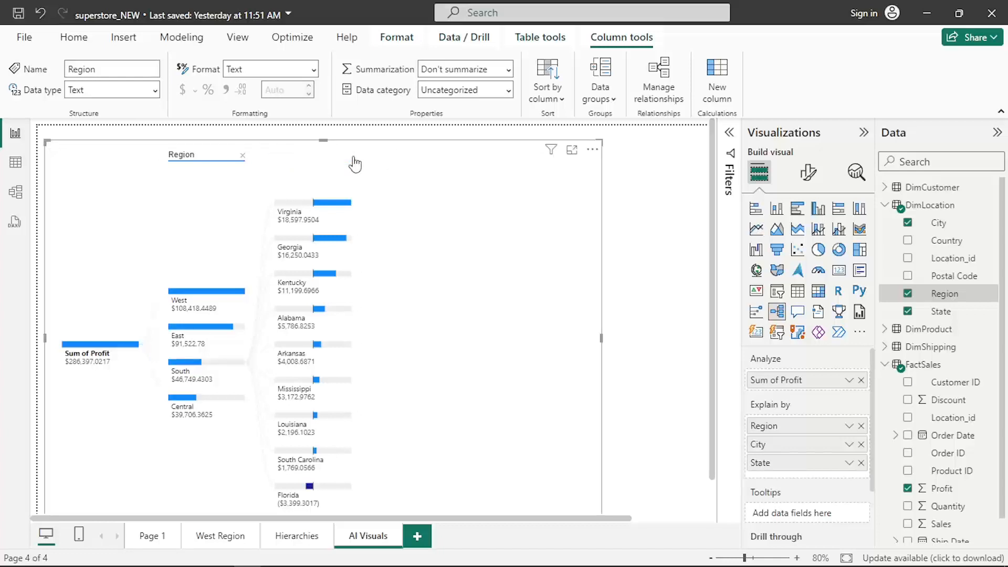
left_click(241, 157)
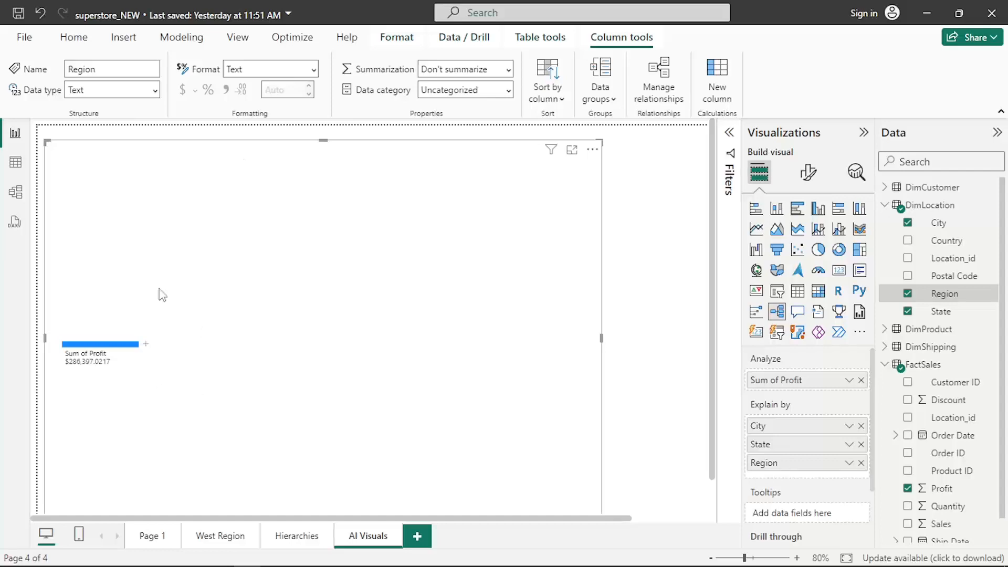
Step: Apply the High value AI split to Sum of Profit, the West region and California in turn
left_click(145, 344)
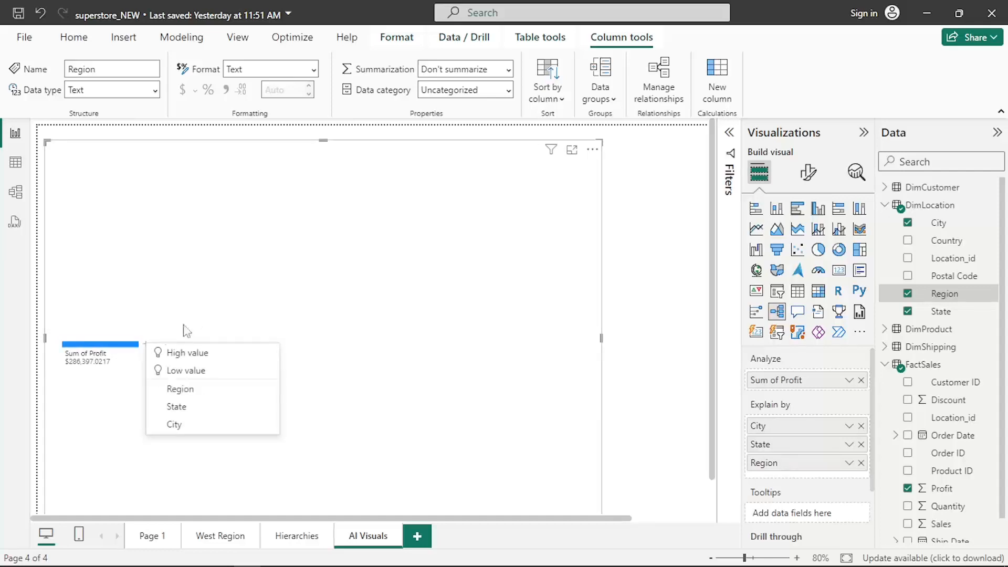
left_click(181, 355)
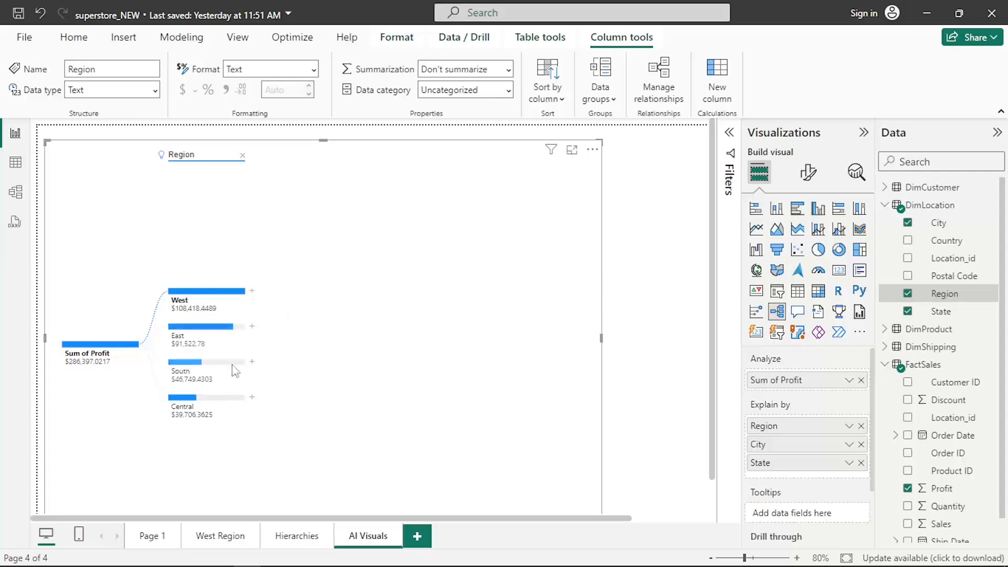
left_click(252, 290)
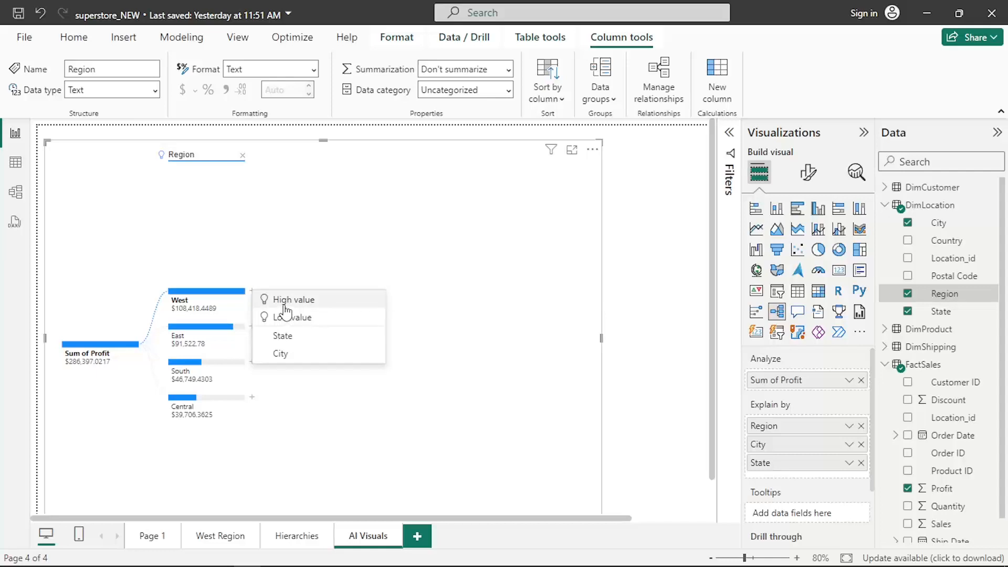
left_click(284, 305)
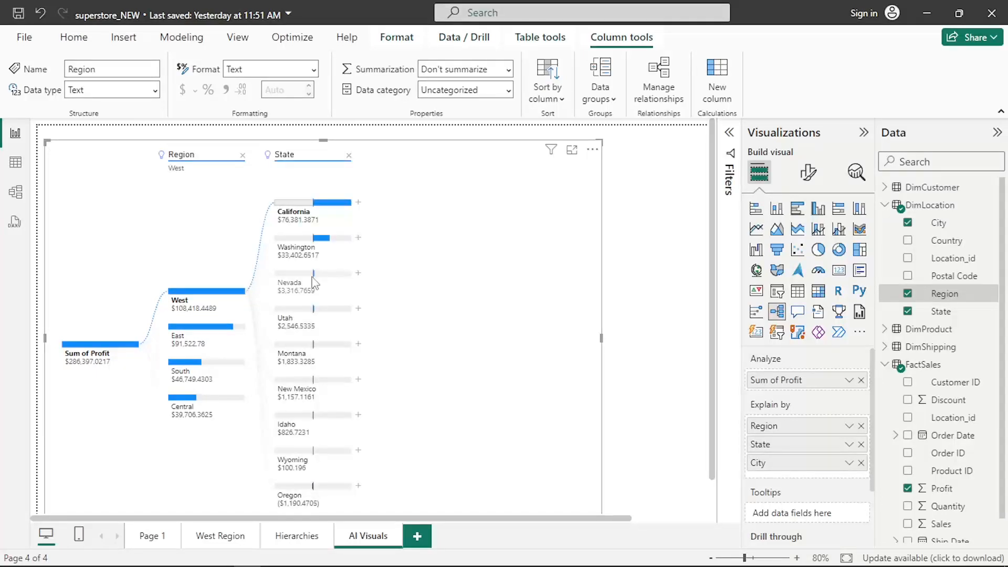
left_click(357, 203)
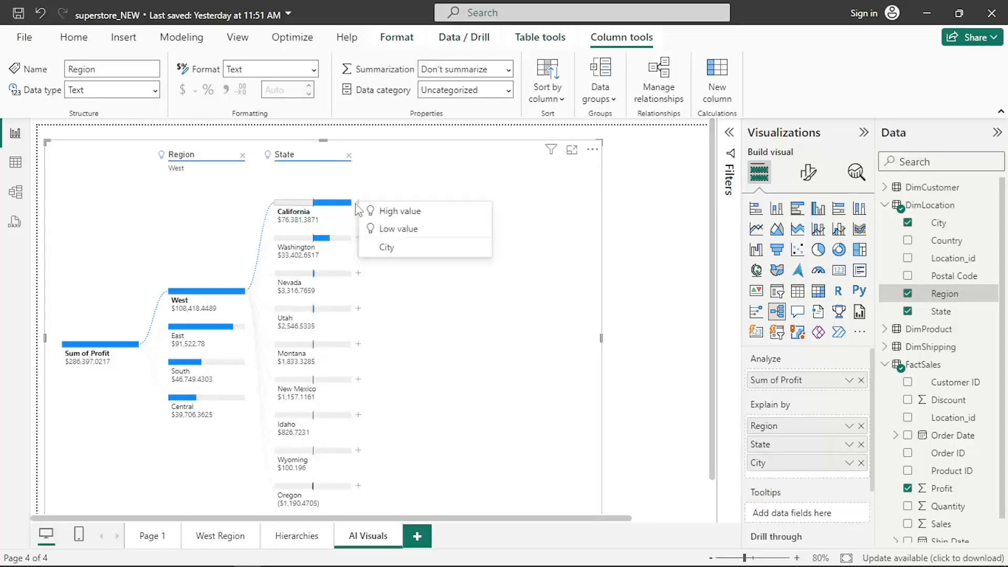
left_click(387, 219)
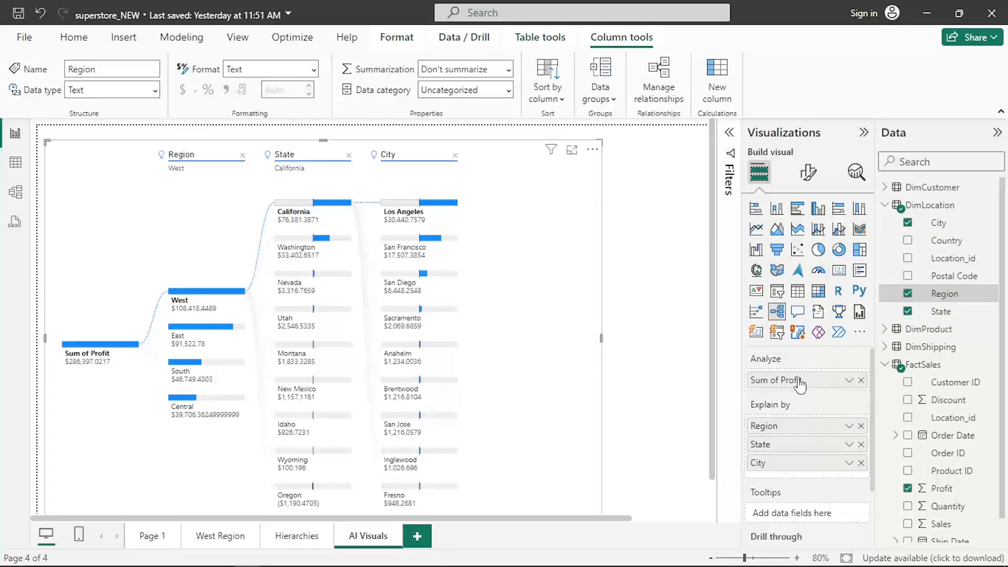
Step: Add the Segment and Customer Name fields from DimCustomer to the decomposition tree's Explain by fields
scroll(801, 385, "down", 1)
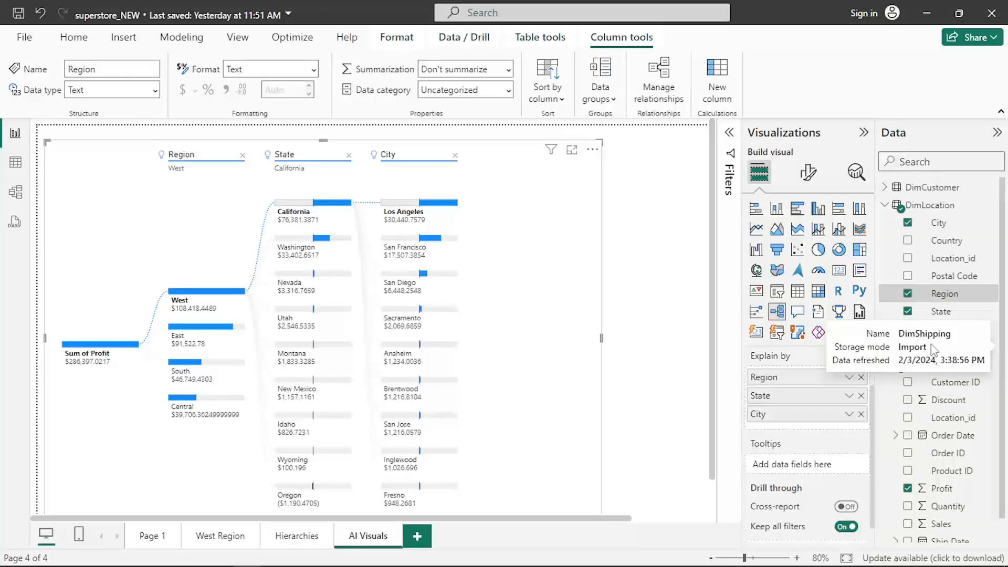
left_click(886, 187)
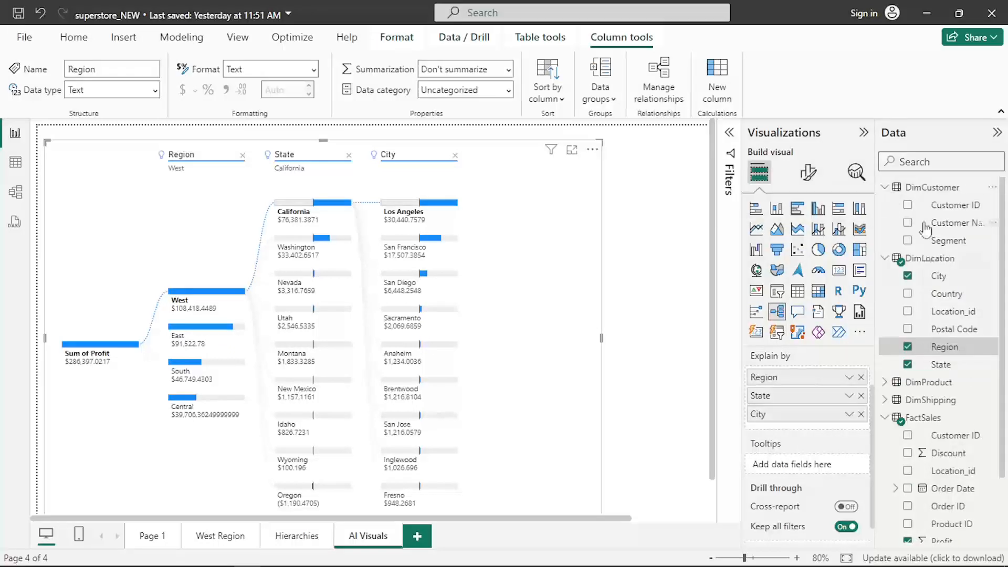
left_click_drag(940, 244, 798, 424)
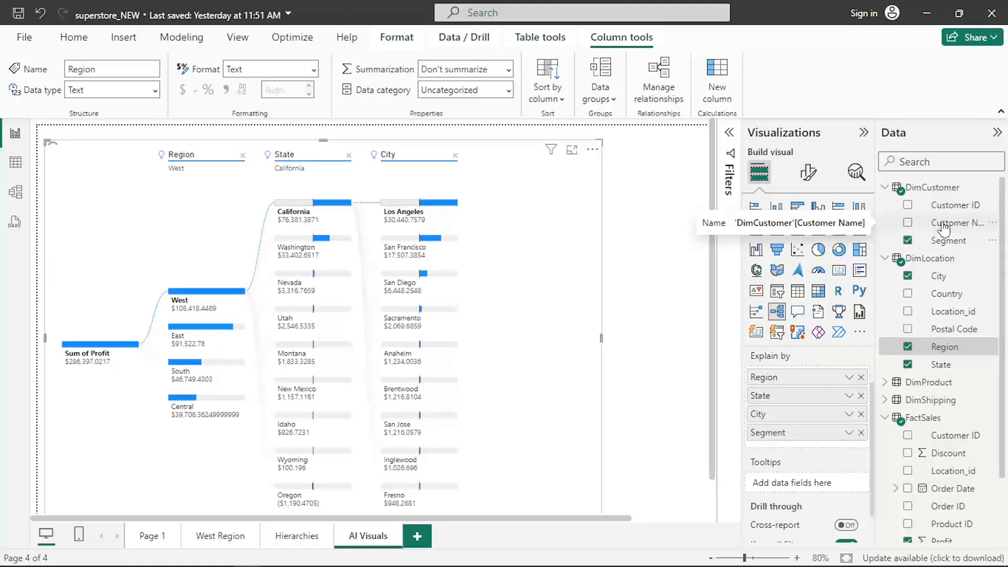
left_click_drag(911, 228, 805, 447)
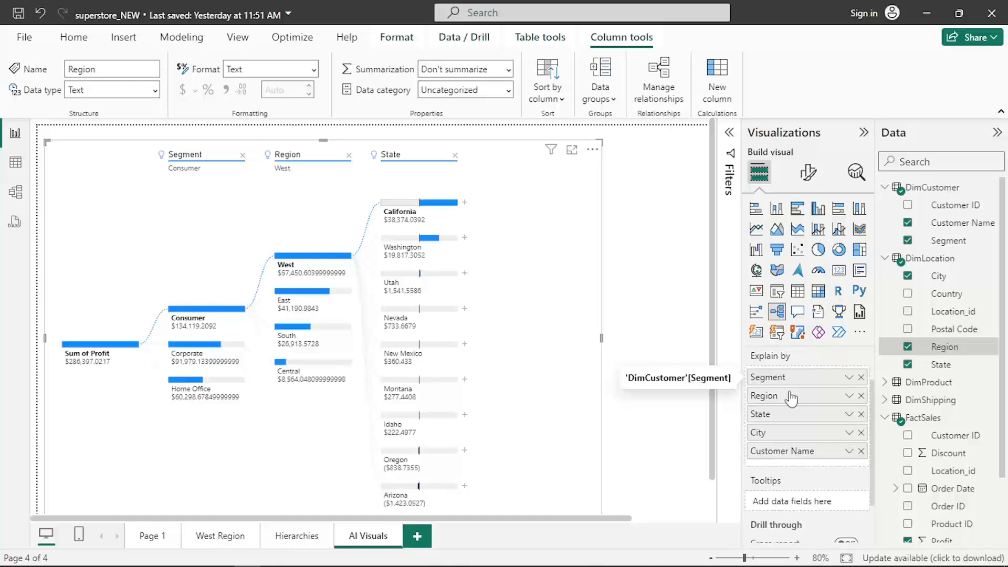
Step: Move Segment below City in the Explain by order and remove the Region, State and Segment levels from the tree
left_click_drag(793, 389, 786, 448)
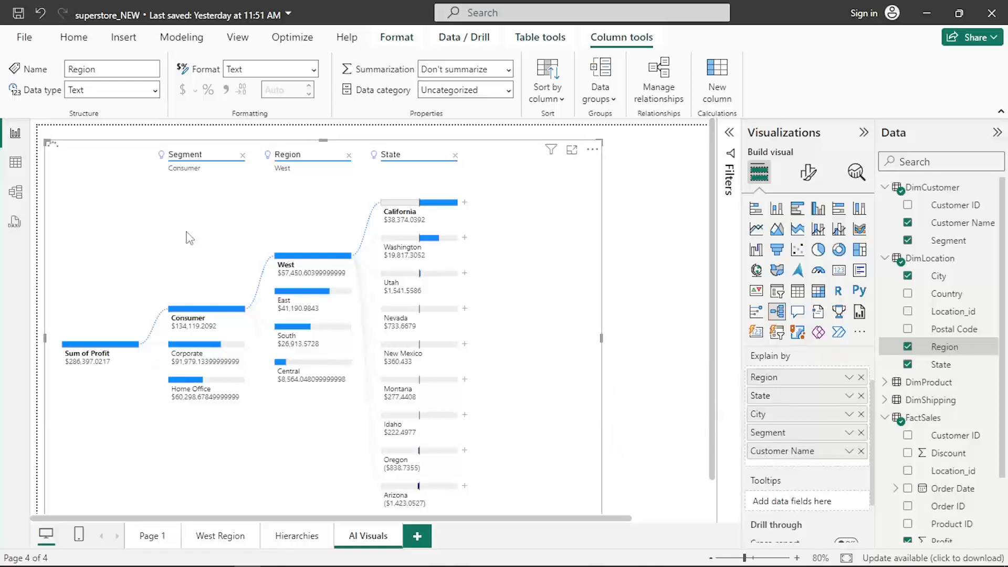
left_click(243, 156)
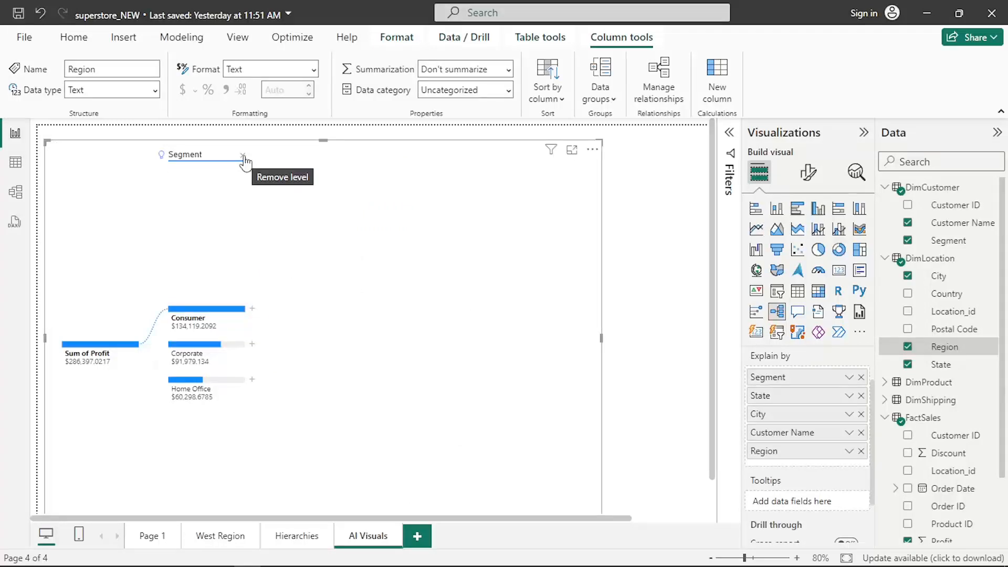
left_click(244, 159)
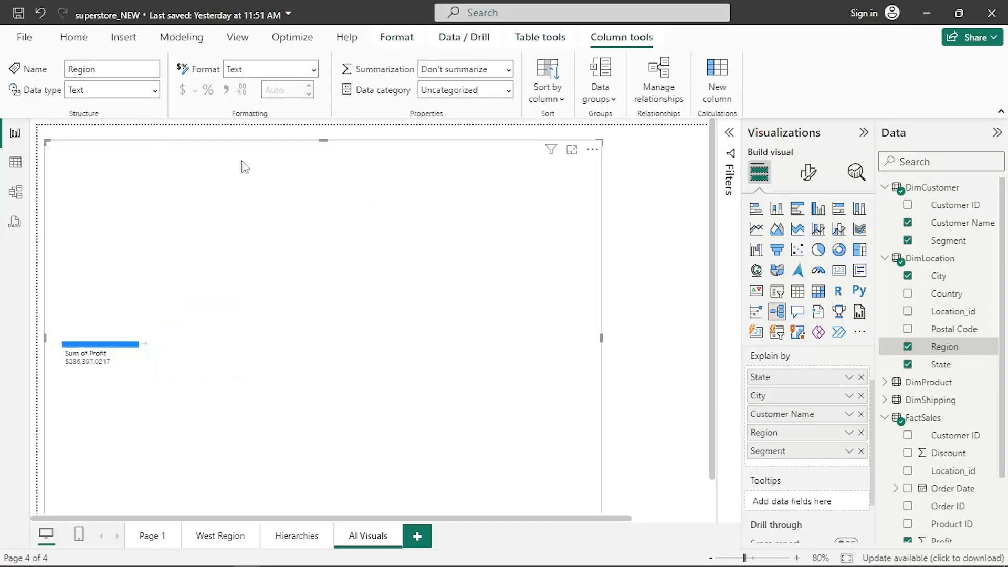
Step: Break down Sum of Profit by Region and the West region's profit by State
left_click(146, 345)
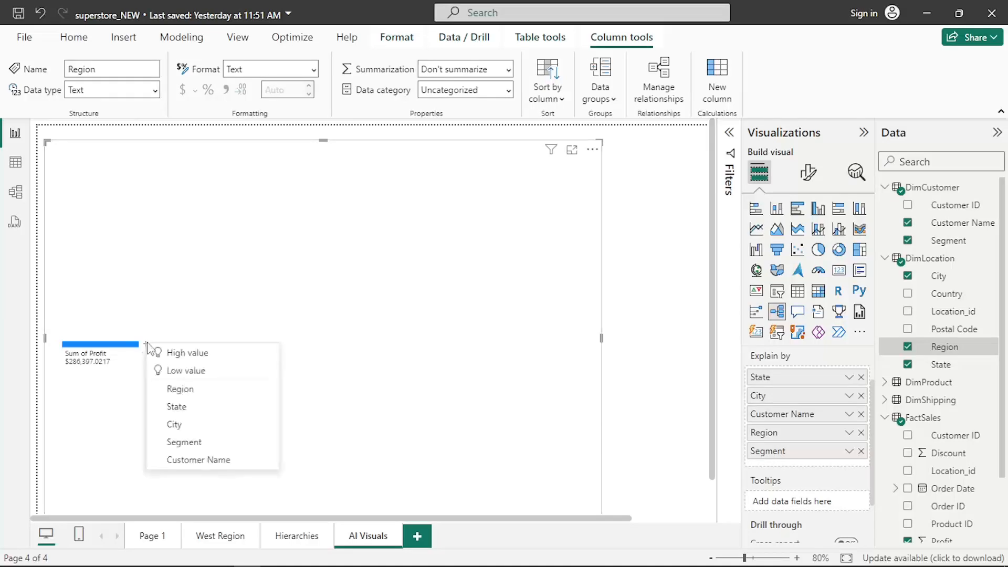
left_click(191, 394)
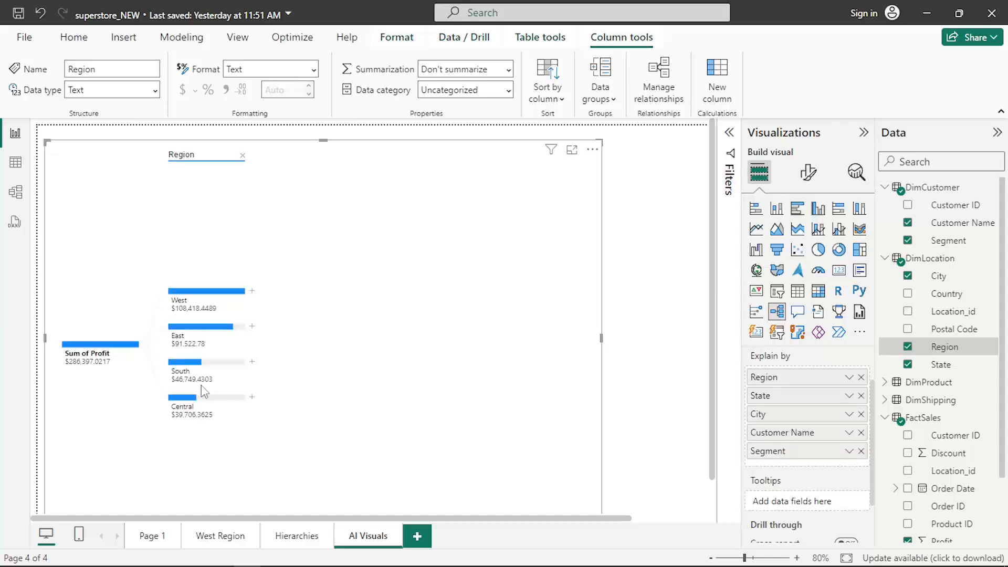
left_click(252, 293)
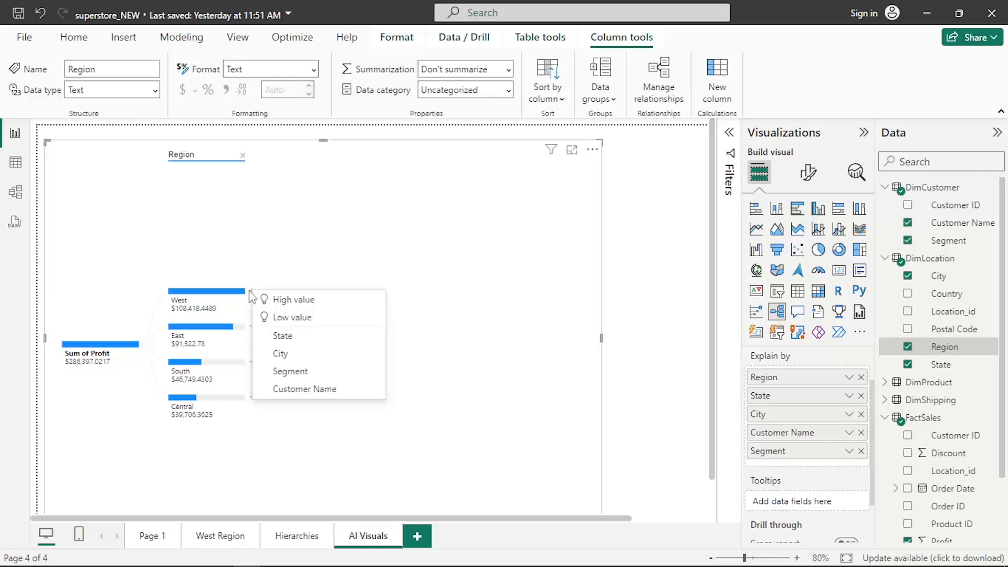
left_click(274, 338)
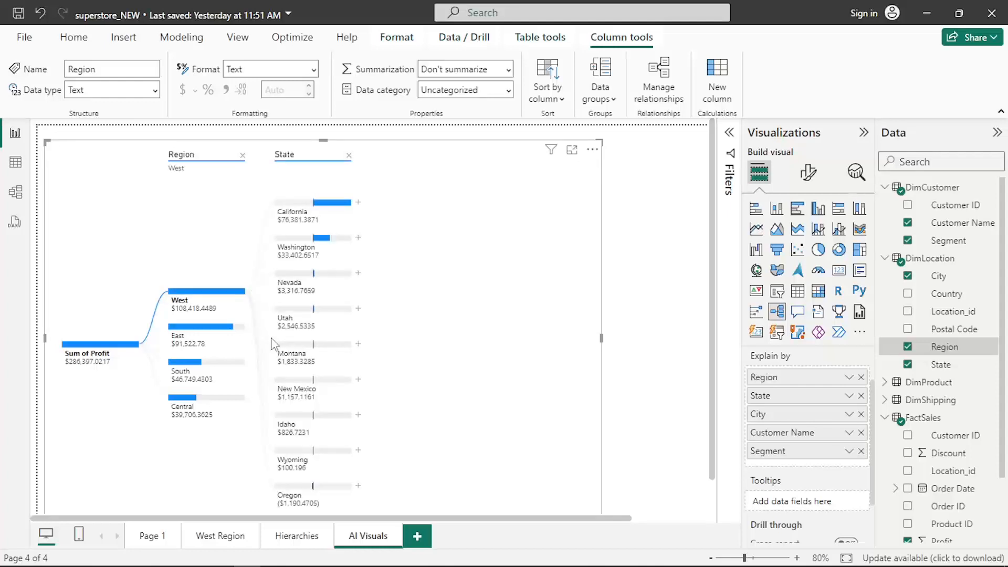
Step: Break down California's profit by Segment and the Consumer segment's profit by Customer Name
left_click(359, 203)
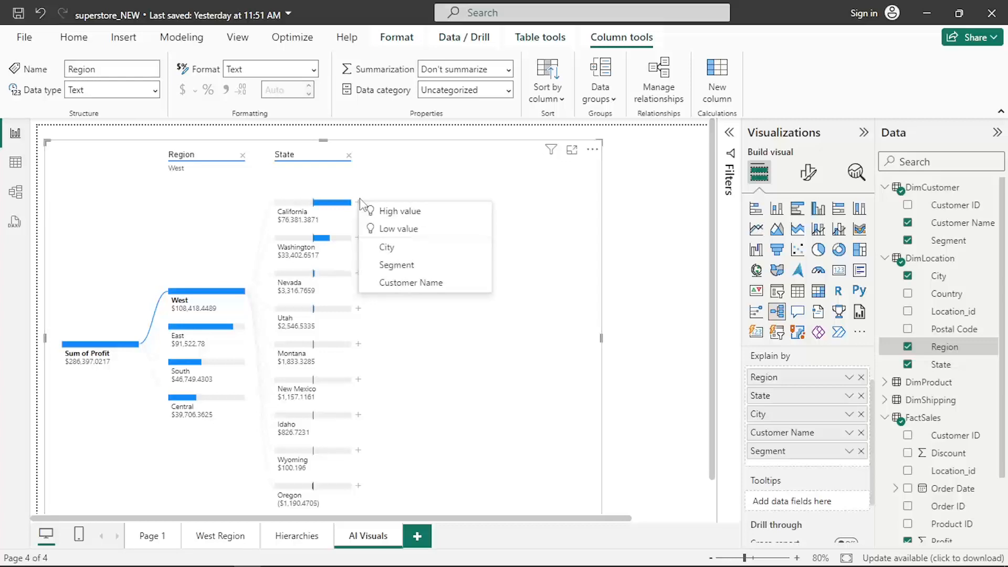
left_click(381, 267)
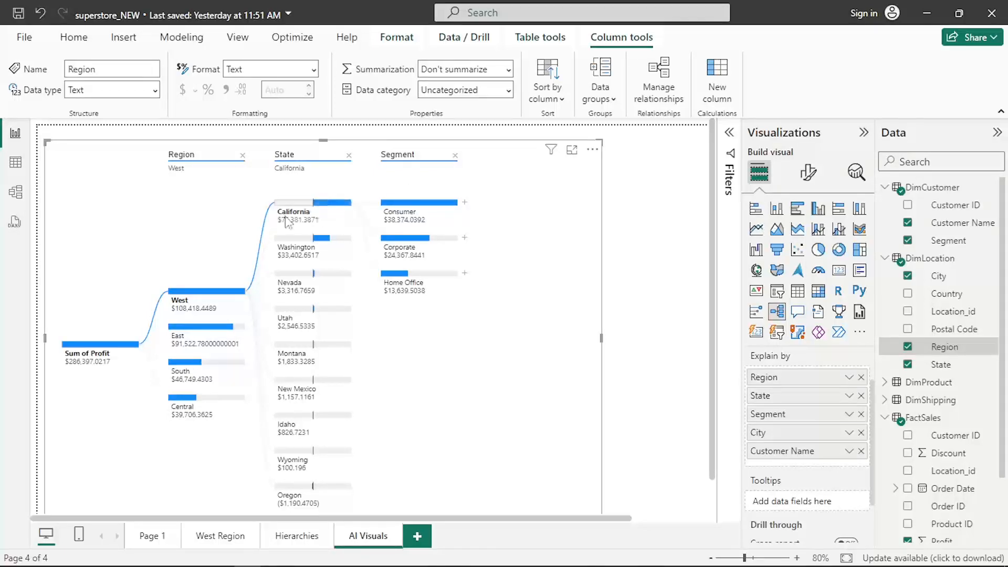
mouse_move(324, 212)
left_click(465, 202)
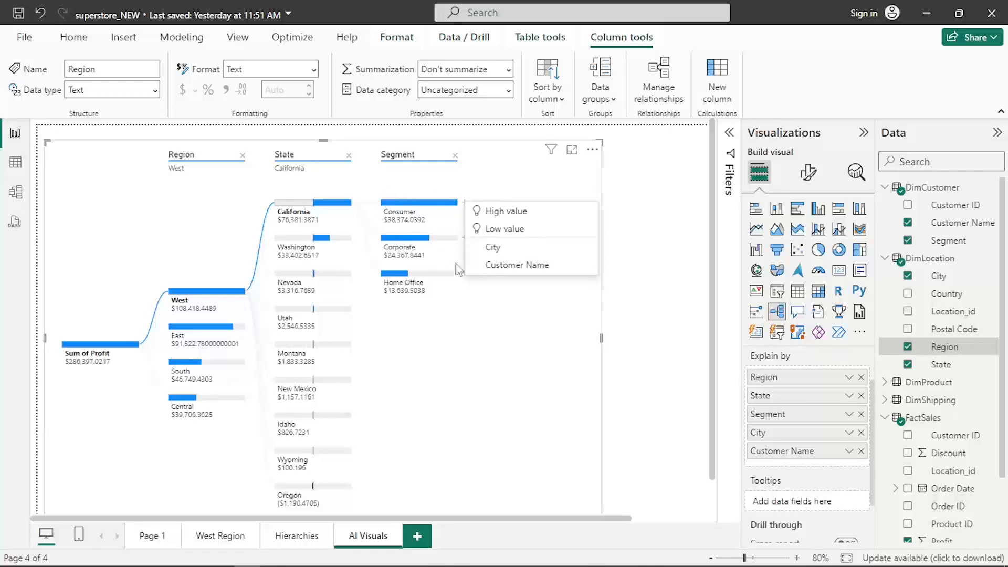
left_click(492, 268)
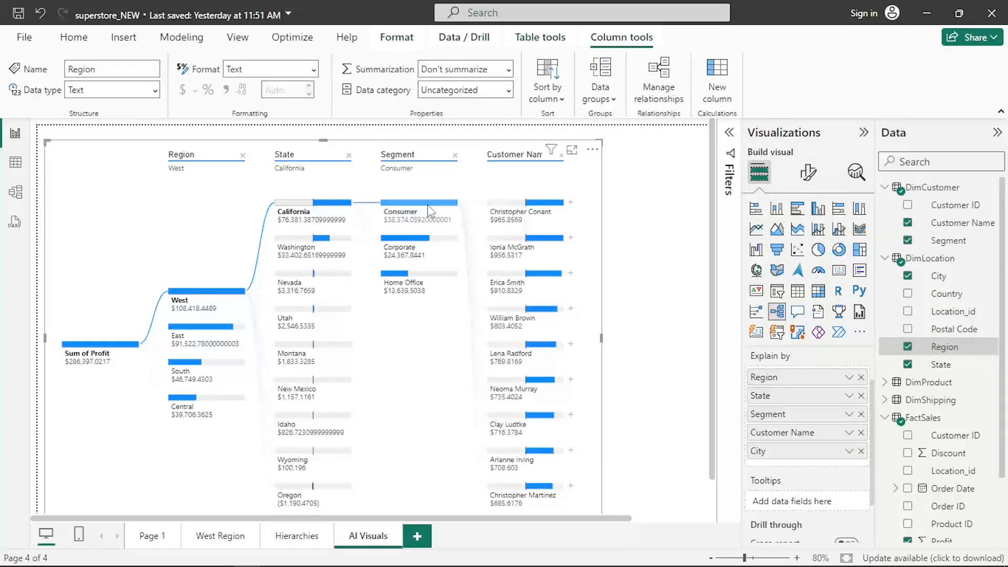
Step: Examine the Consumer segment's customers, paging forward three groups in the Customer Name level and back one group
scroll(536, 352, "down", 1)
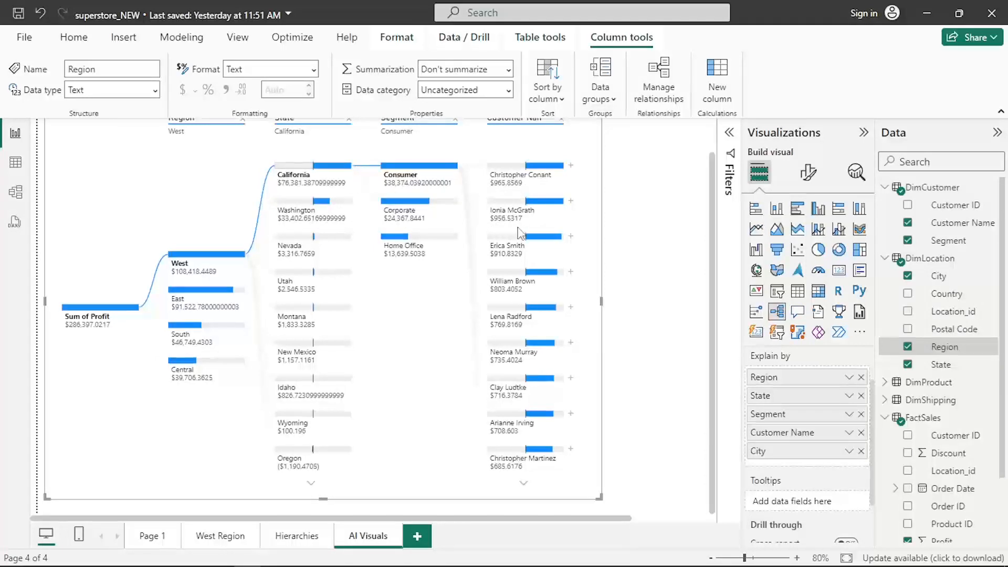
scroll(519, 231, "up", 1)
mouse_move(492, 229)
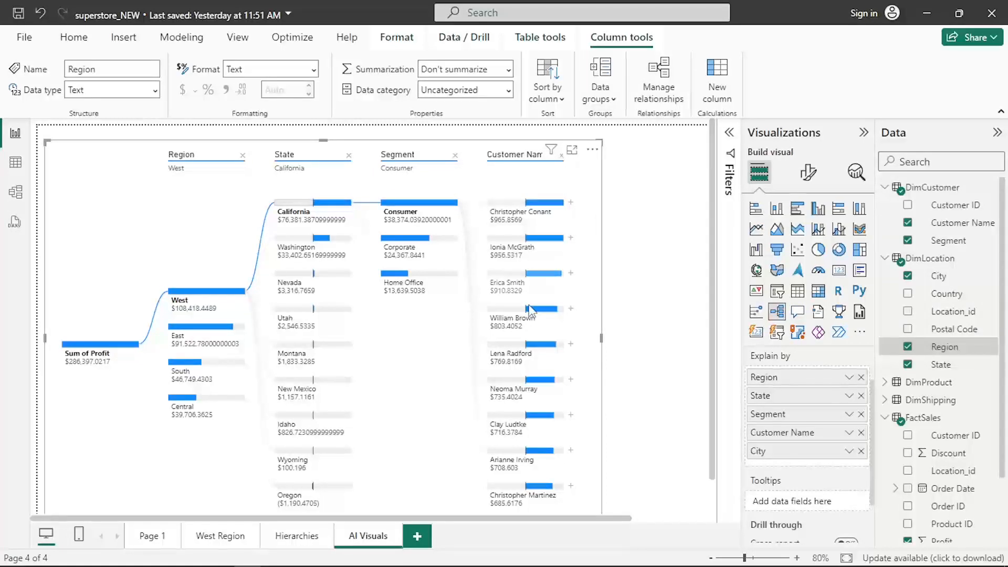
scroll(552, 466, "down", 1)
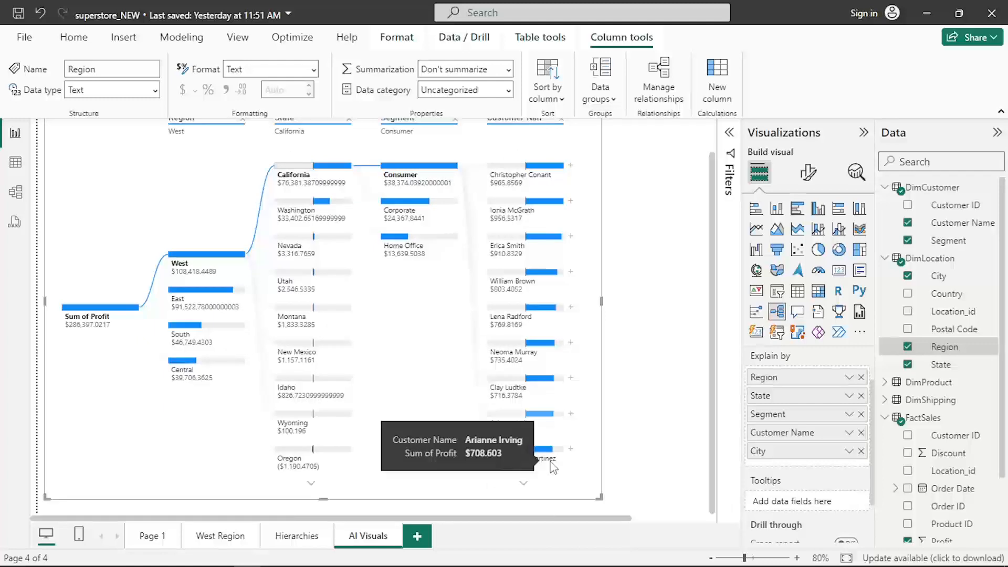
left_click(523, 485)
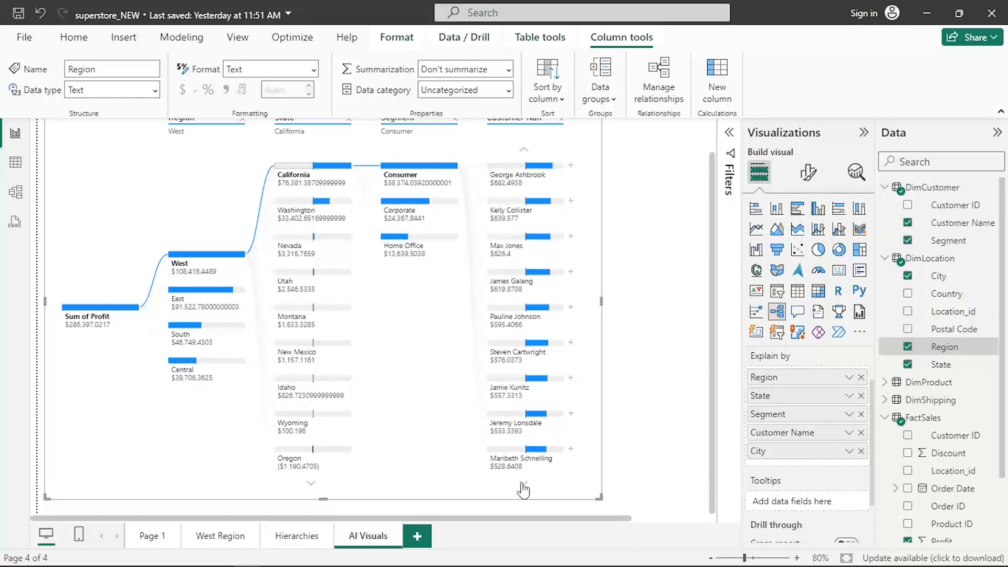
left_click(523, 485)
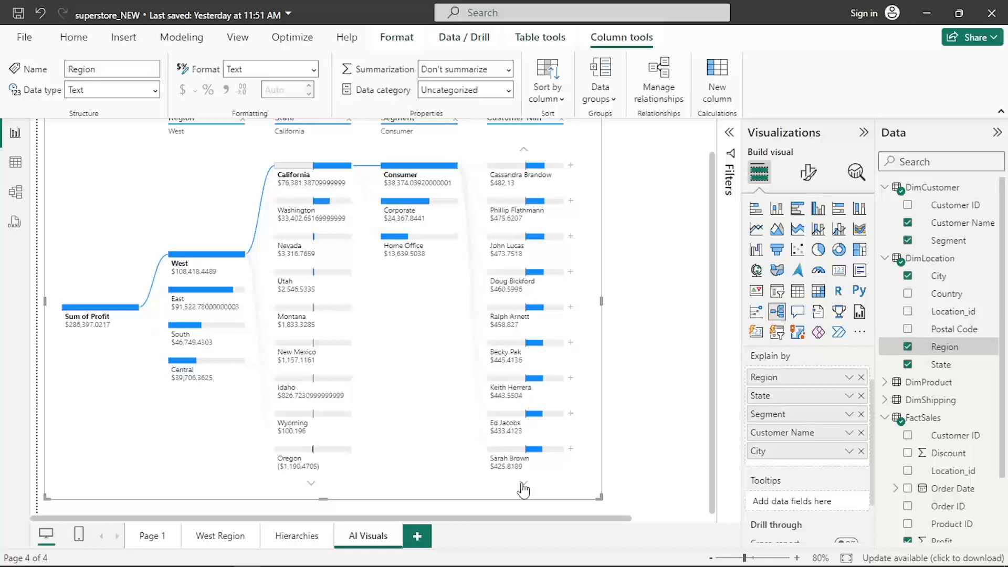
left_click(524, 485)
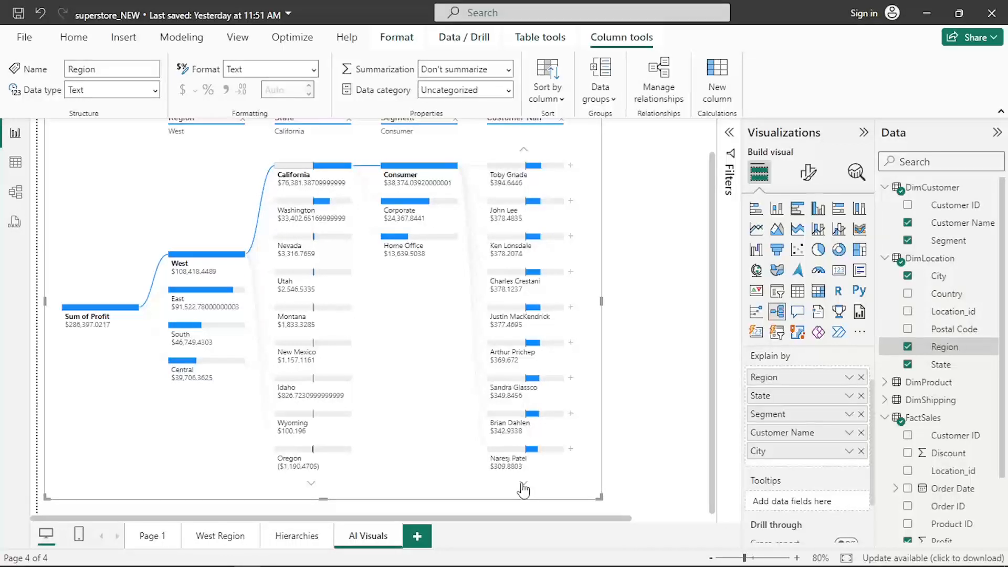
scroll(523, 489, "up", 1)
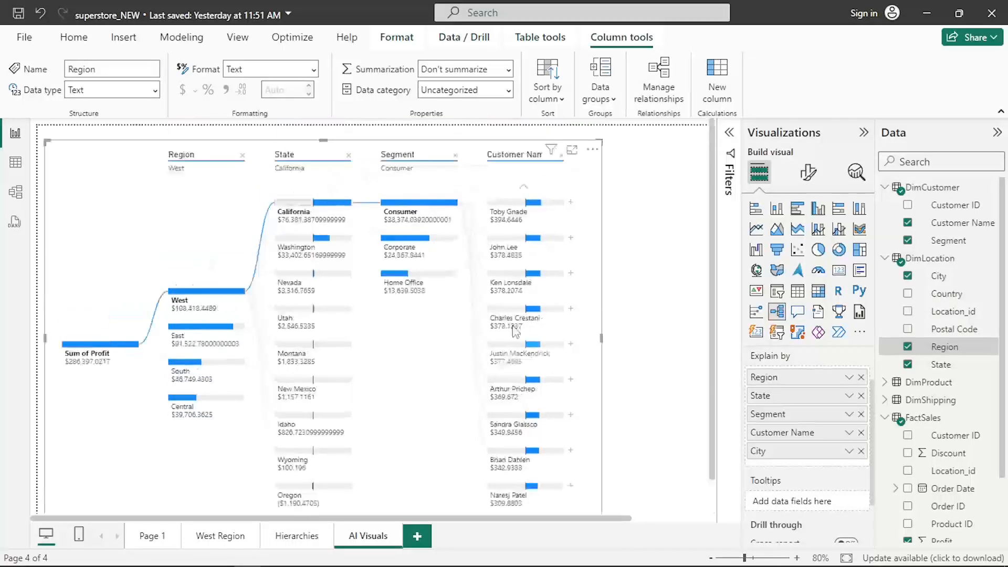
left_click(523, 185)
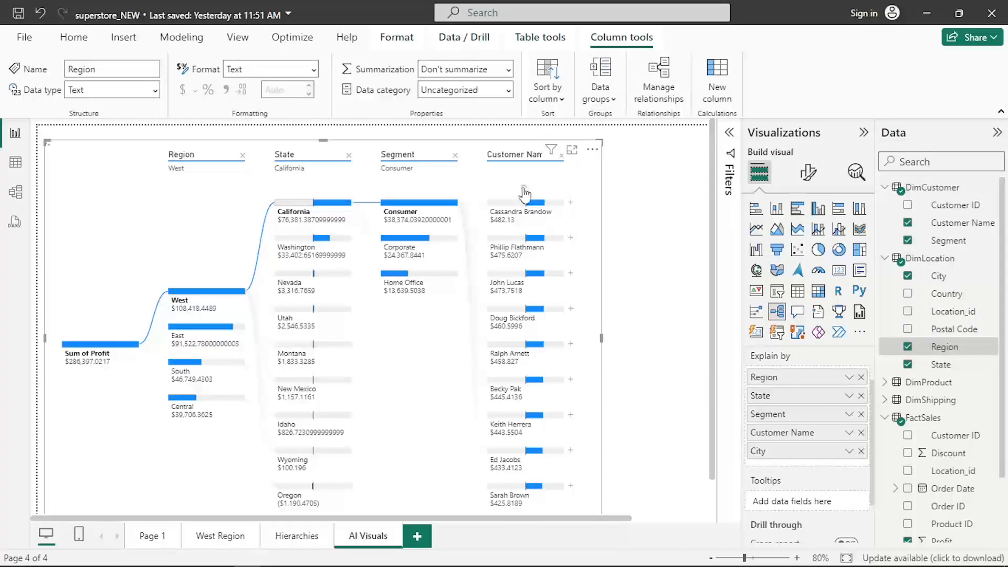
Step: Page the Customer Name level of the decomposition tree back two groups toward the highest-profit customers
left_click(523, 192)
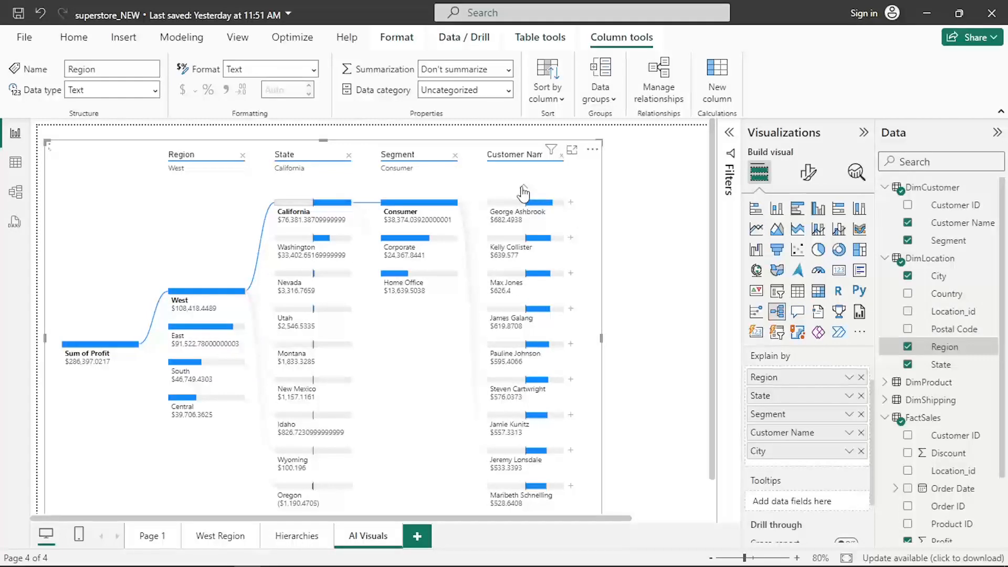
left_click(523, 192)
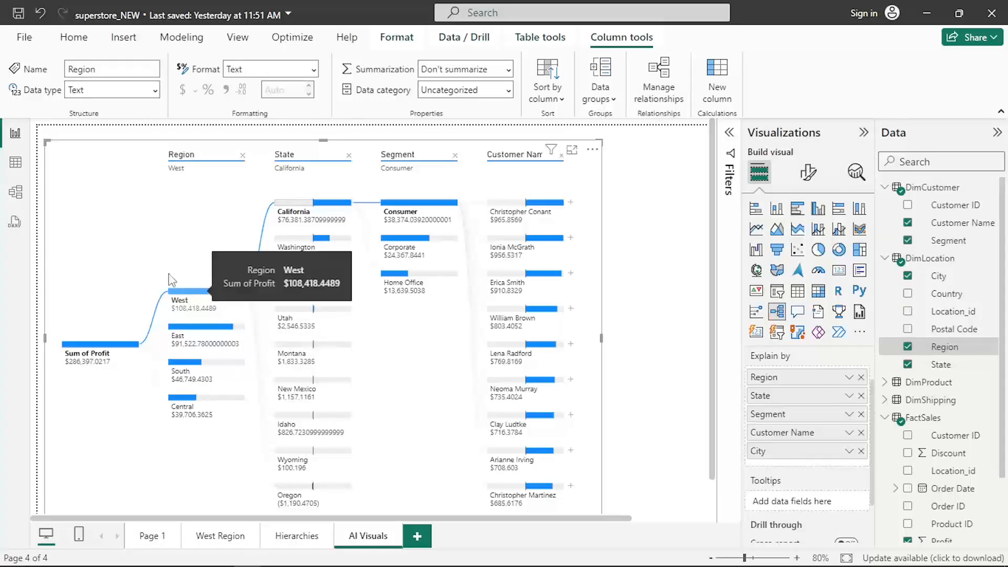
Step: Add a new report page and insert a Key influencers visual on it
left_click(418, 537)
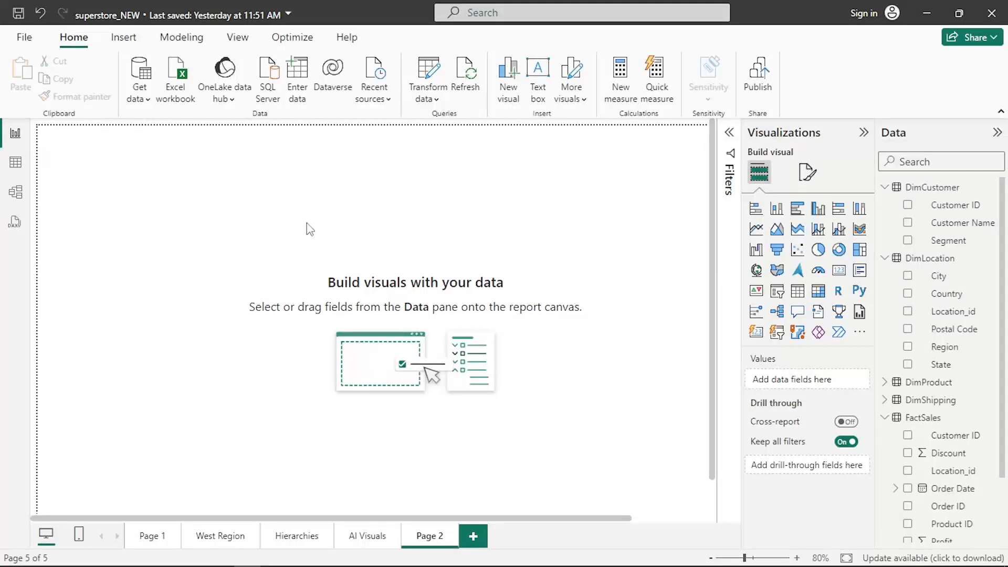
left_click(124, 38)
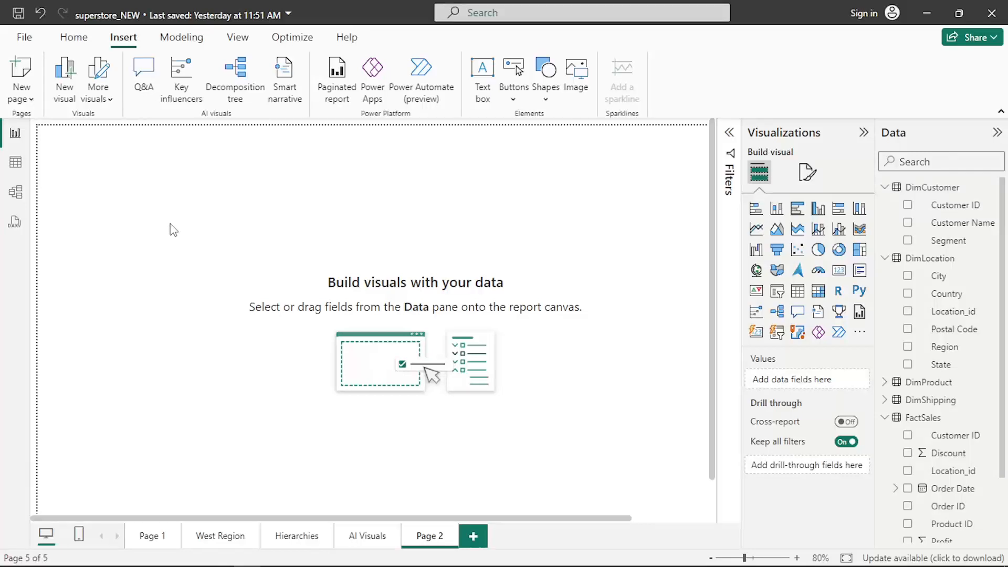
left_click(183, 81)
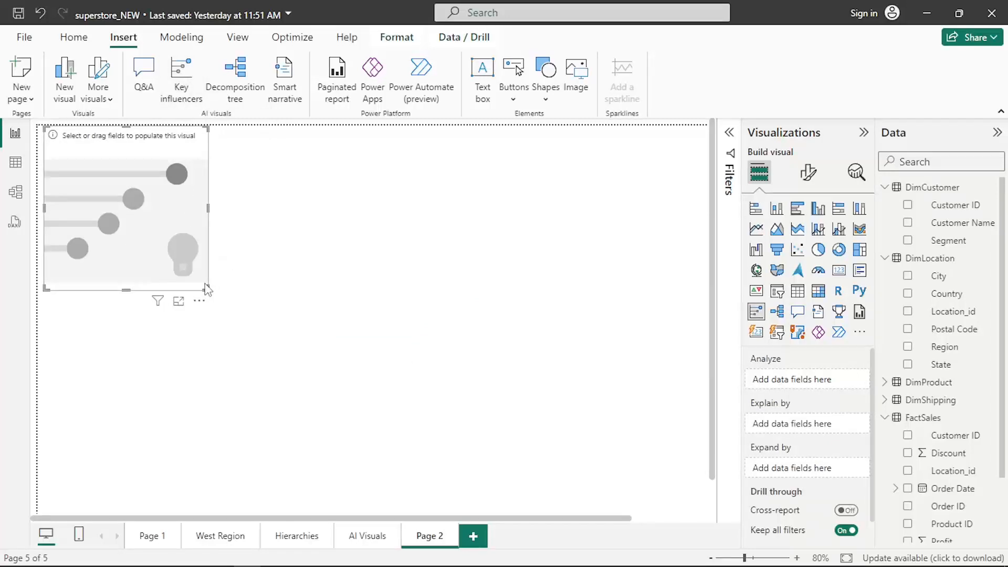
Step: Enlarge the Key influencers visual, shift it slightly down from the page's upper edge, and widen it across most of the page
left_click_drag(205, 288, 402, 436)
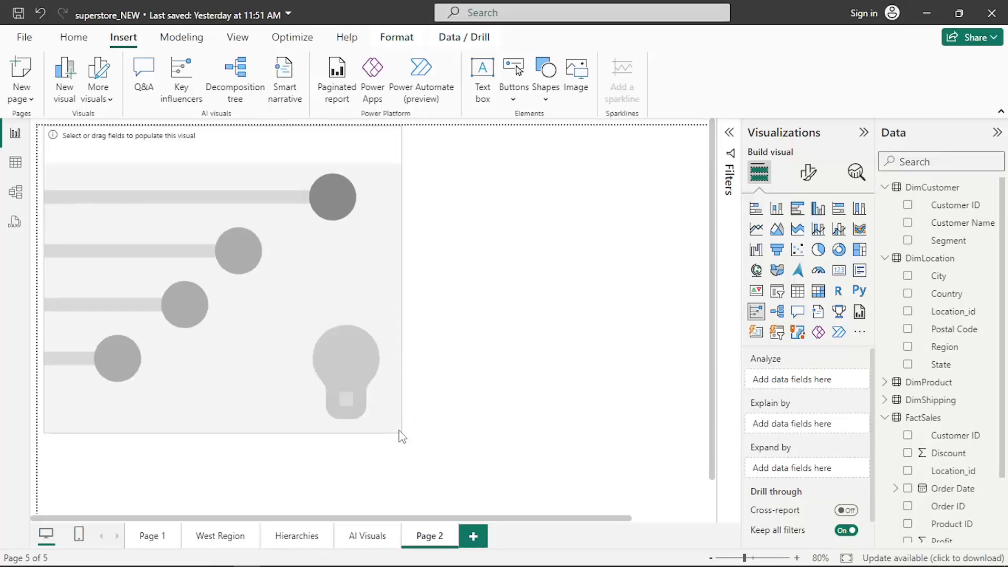
left_click_drag(259, 135, 267, 159)
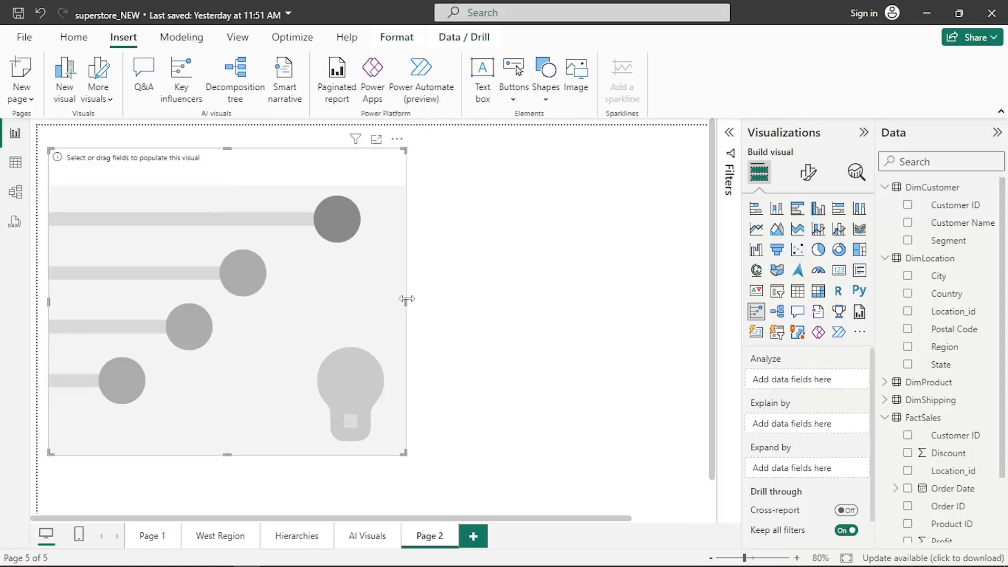
left_click_drag(405, 302, 554, 351)
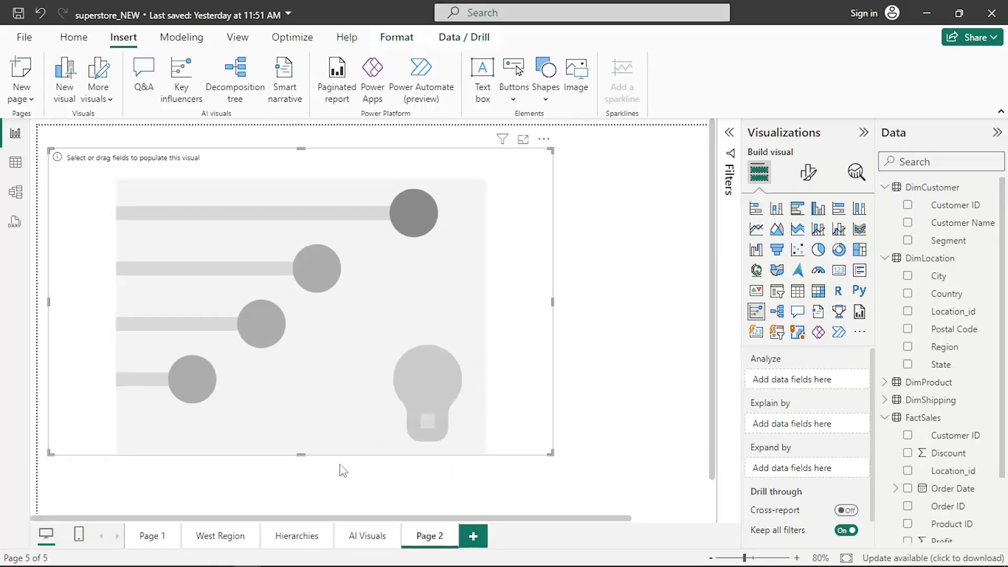
Step: Set Sales from FactSales as the analyzed field and look for what influences it to Increase
scroll(892, 291, "down", 2)
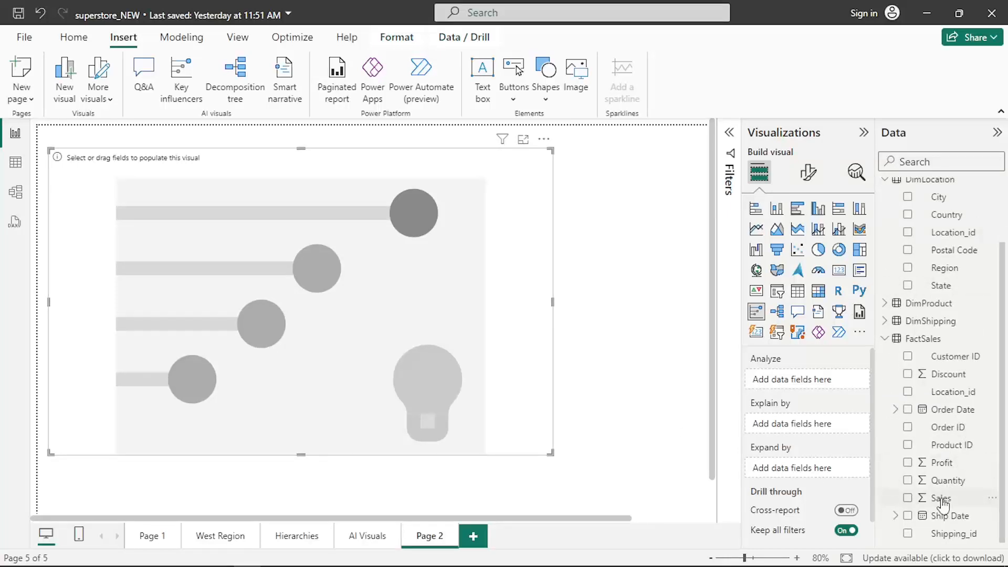
left_click(908, 498)
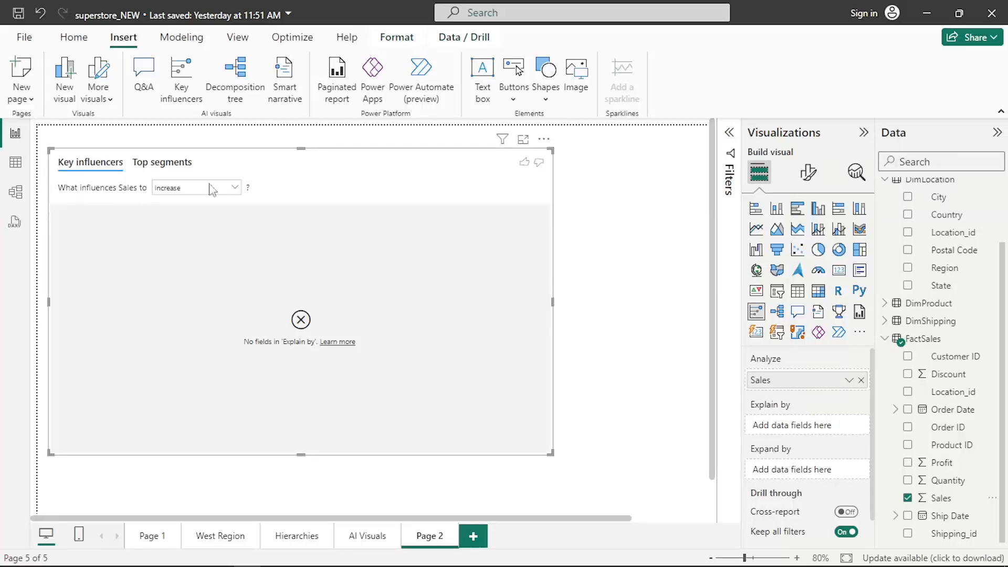
left_click(226, 190)
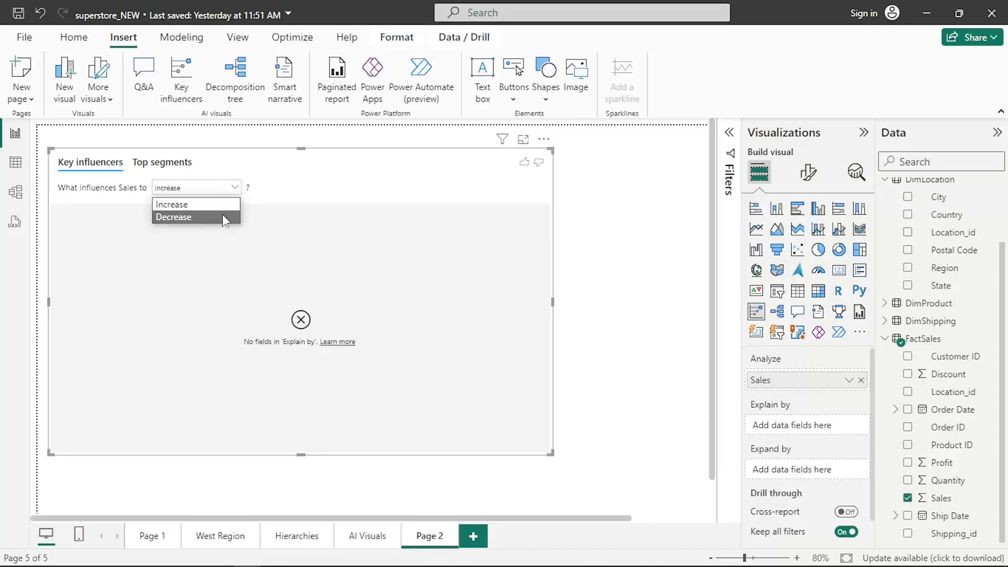
left_click(223, 205)
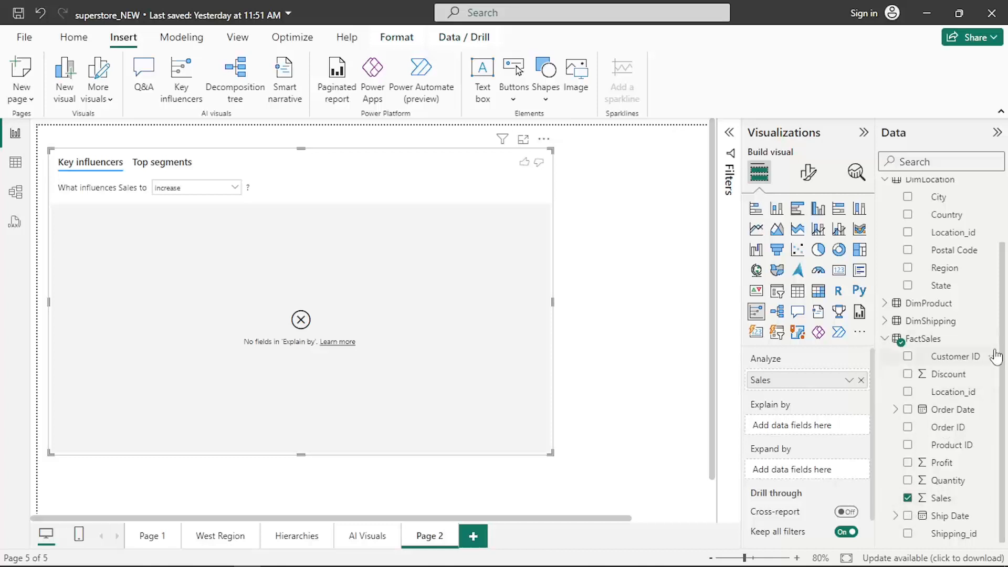
Step: Add Discount from FactSales to Explain by and set it to Don't summarize
scroll(997, 357, "up", 1)
scroll(997, 357, "down", 1)
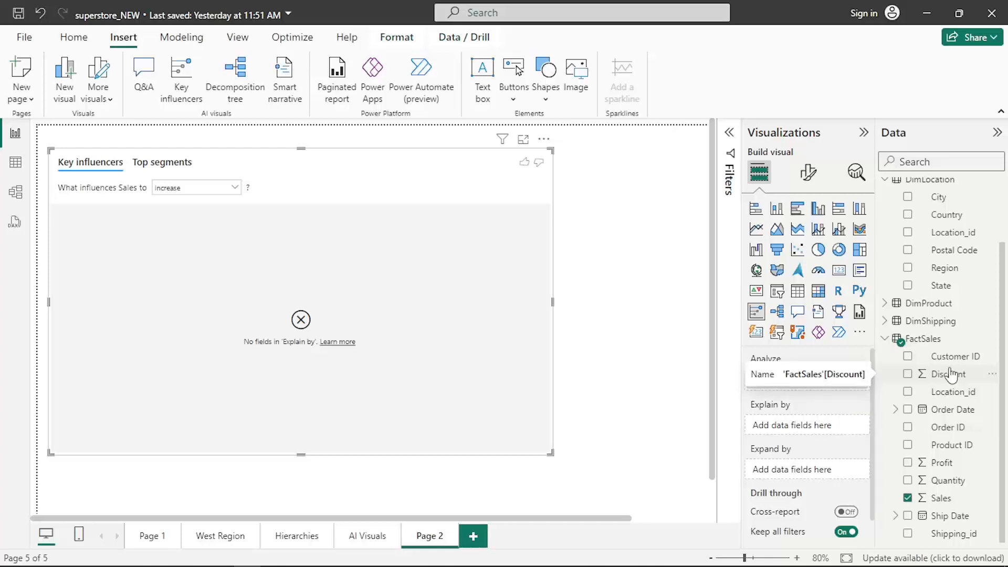
left_click_drag(951, 374, 809, 422)
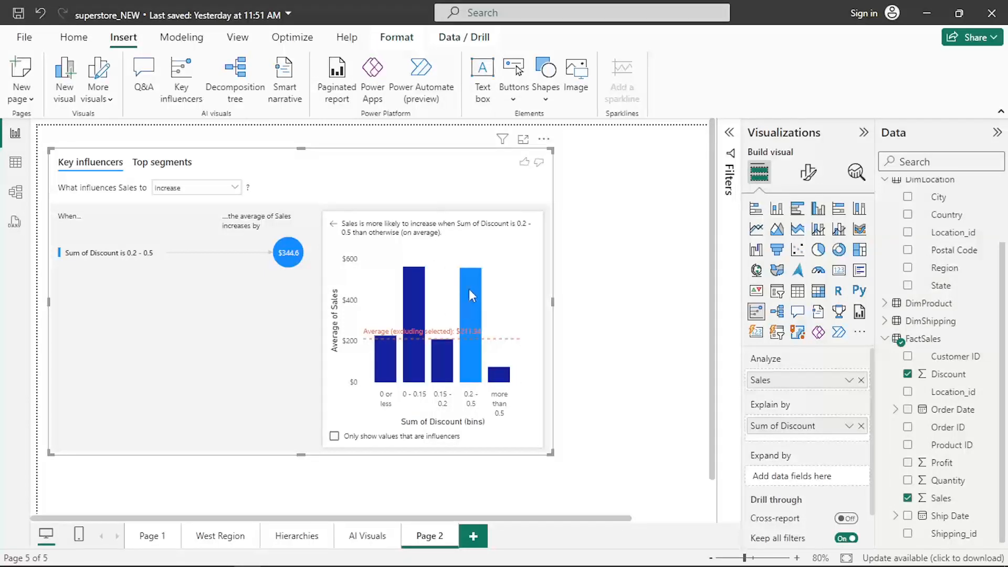
mouse_move(470, 295)
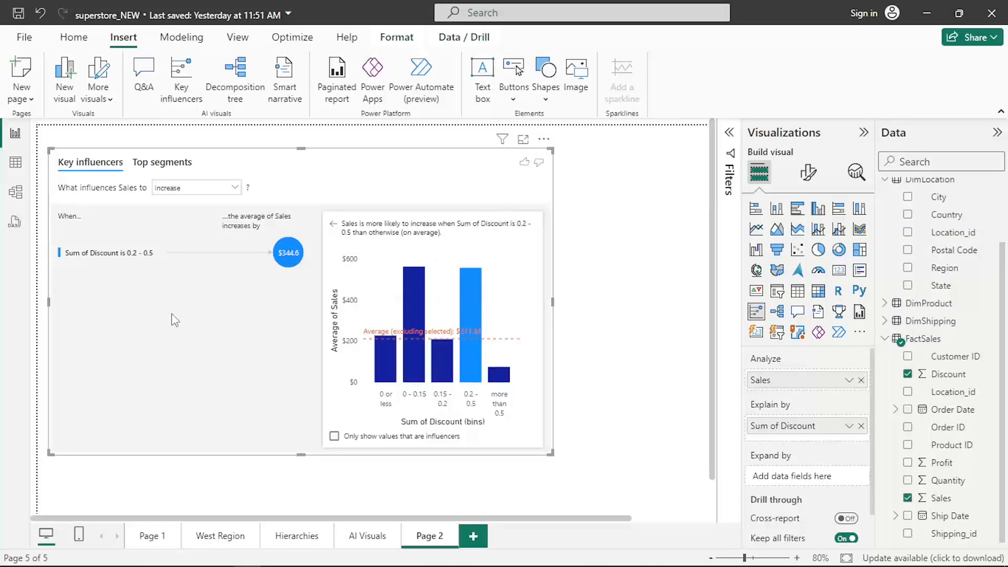
left_click(847, 427)
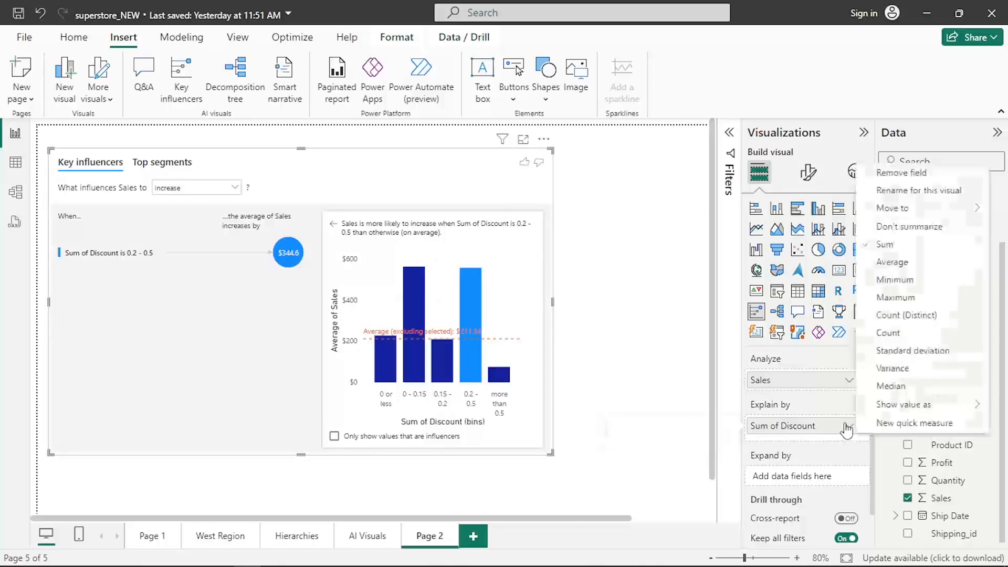
left_click(929, 227)
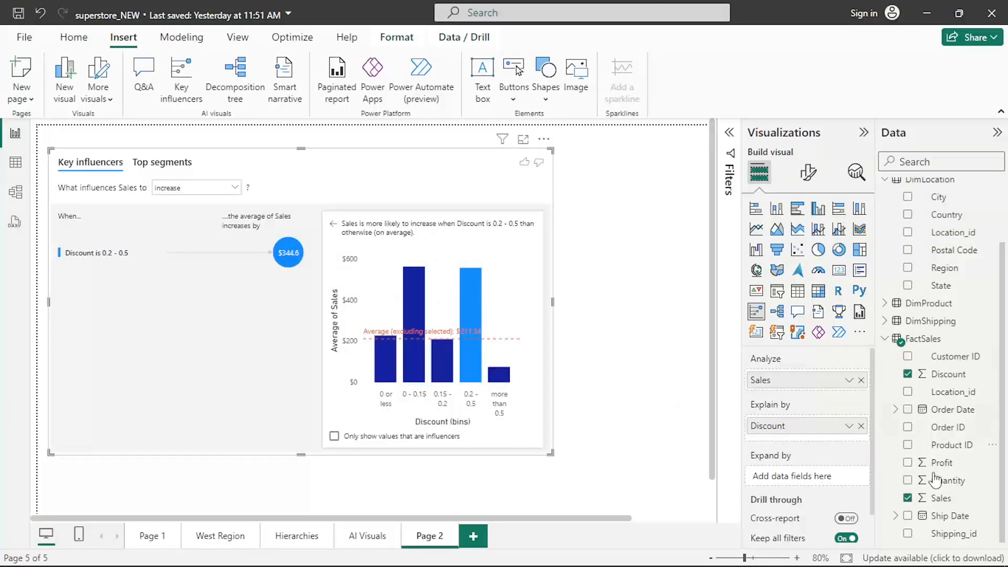
Step: Add Quantity from FactSales to Explain by and set it to Don't summarize
left_click(908, 480)
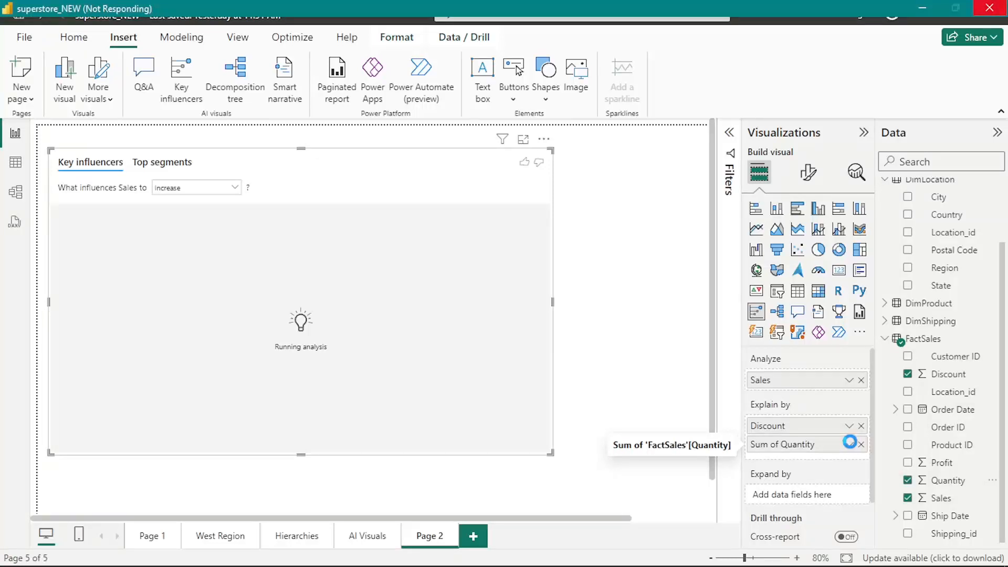
left_click(849, 444)
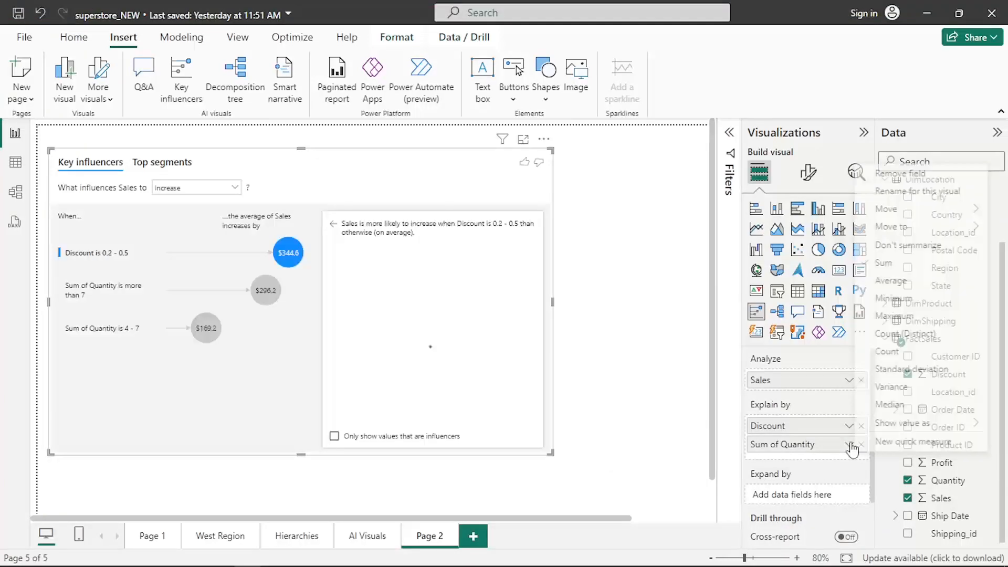
left_click(915, 247)
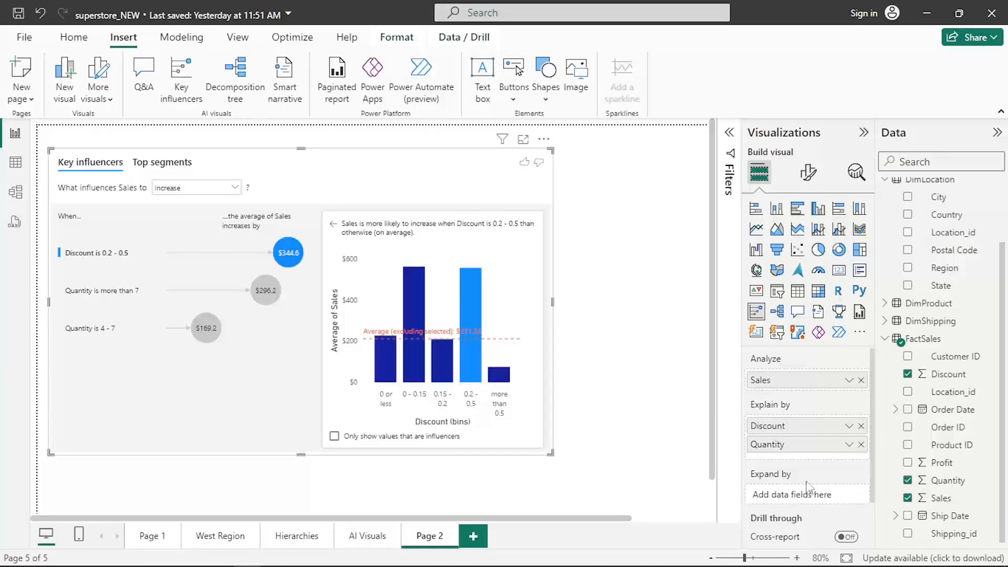
Step: Add Category from DimProduct to Explain by, below Quantity
scroll(952, 363, "up", 3)
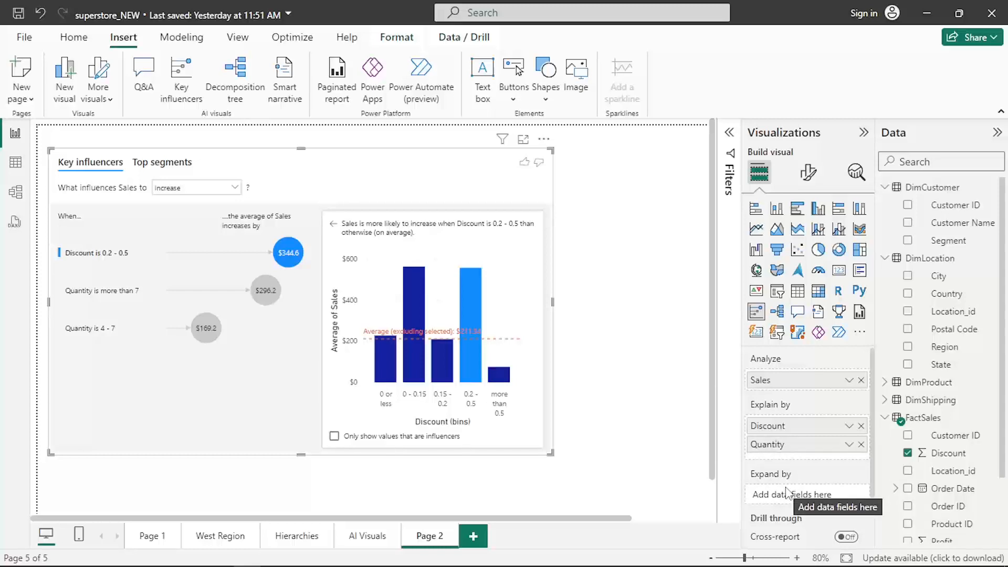
scroll(924, 315, "down", 3)
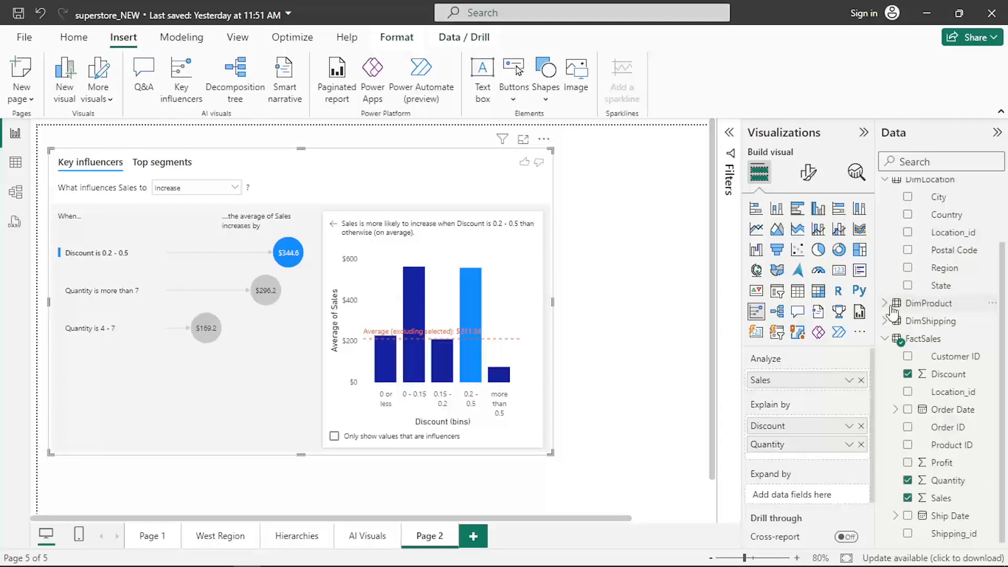
left_click(886, 305)
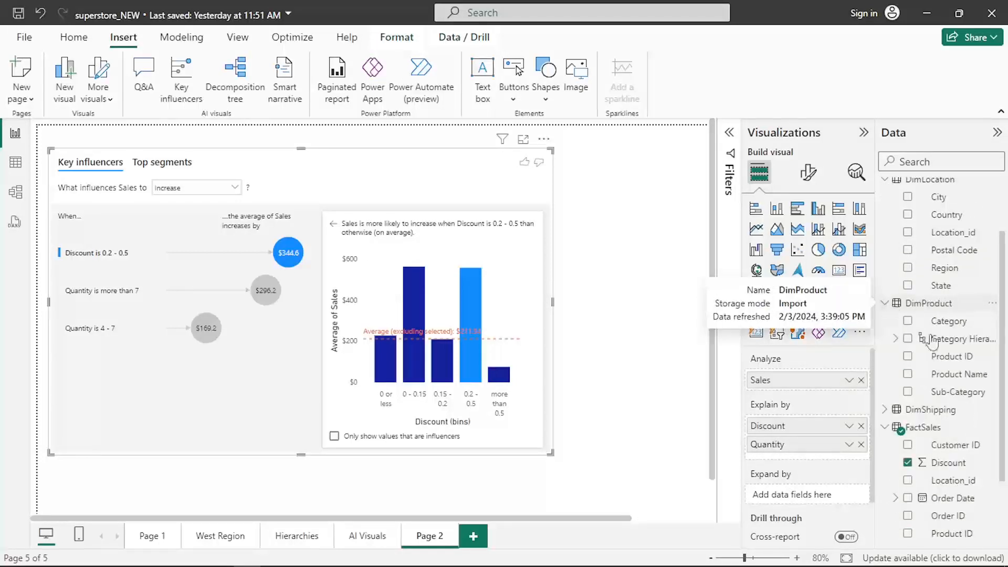
left_click_drag(935, 325, 809, 465)
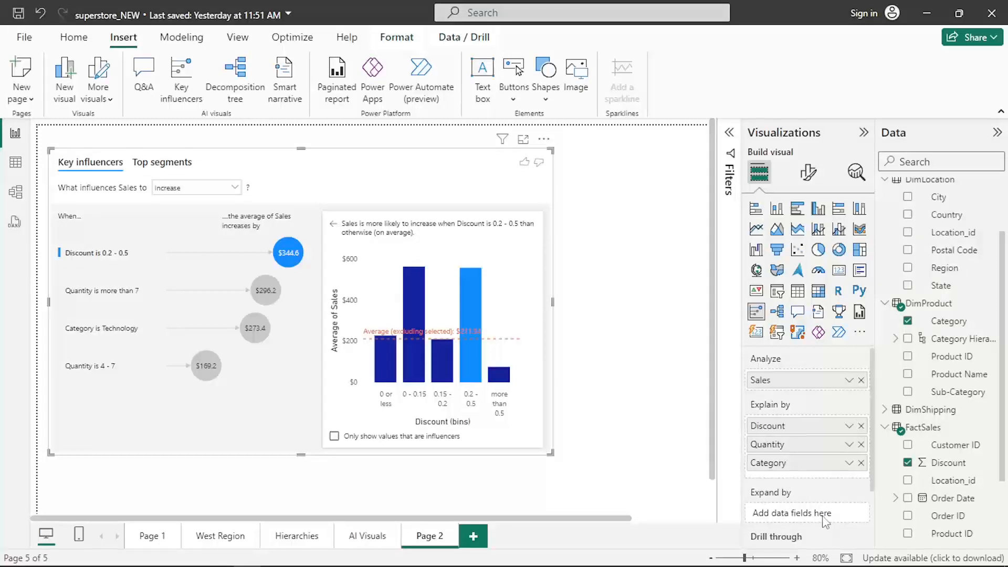
scroll(817, 459, "down", 2)
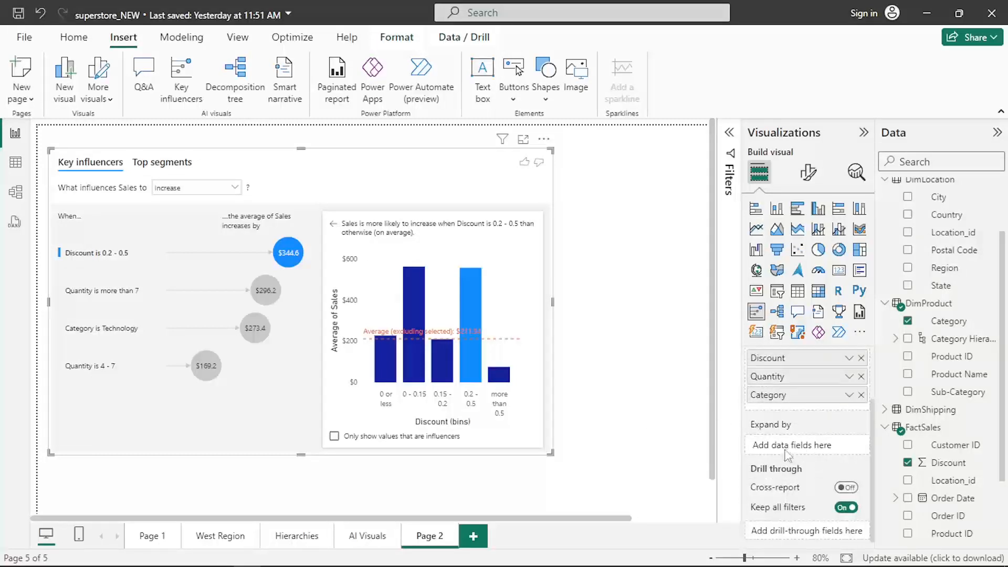
scroll(787, 455, "up", 2)
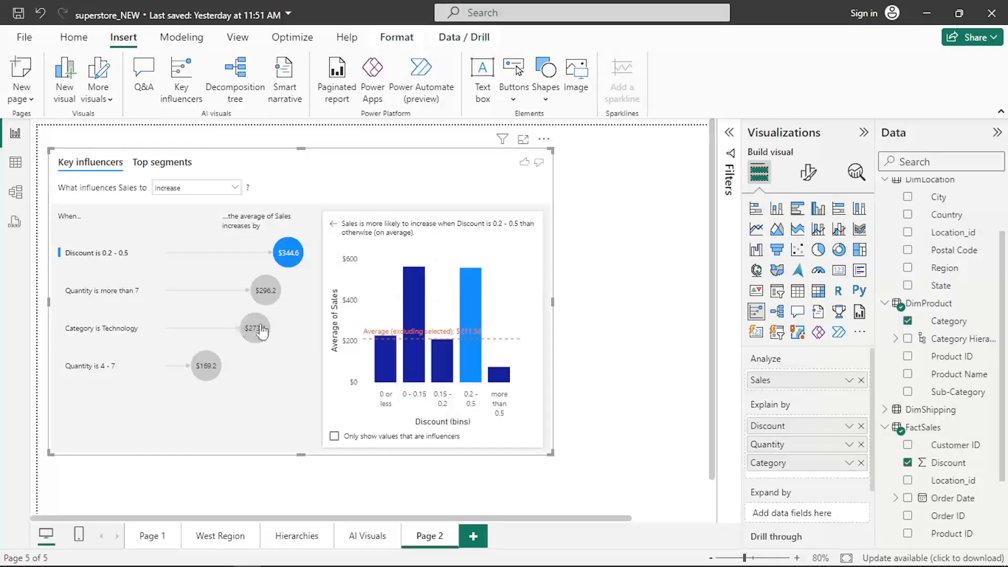
Step: Examine the Sales charts for the influencers Quantity more than 7, Category Technology and Quantity 4 - 7
mouse_move(261, 330)
mouse_move(200, 371)
left_click(266, 290)
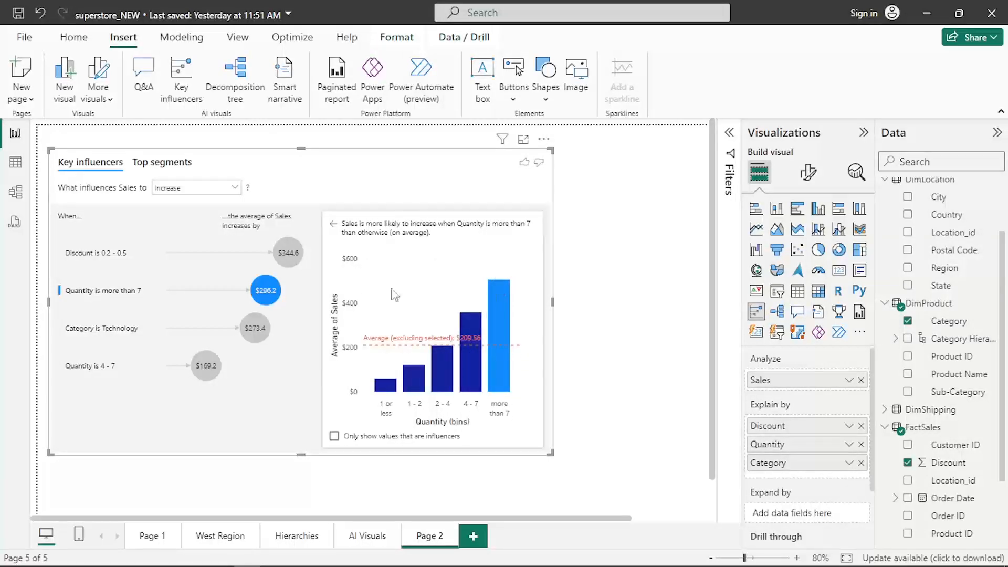
left_click(257, 332)
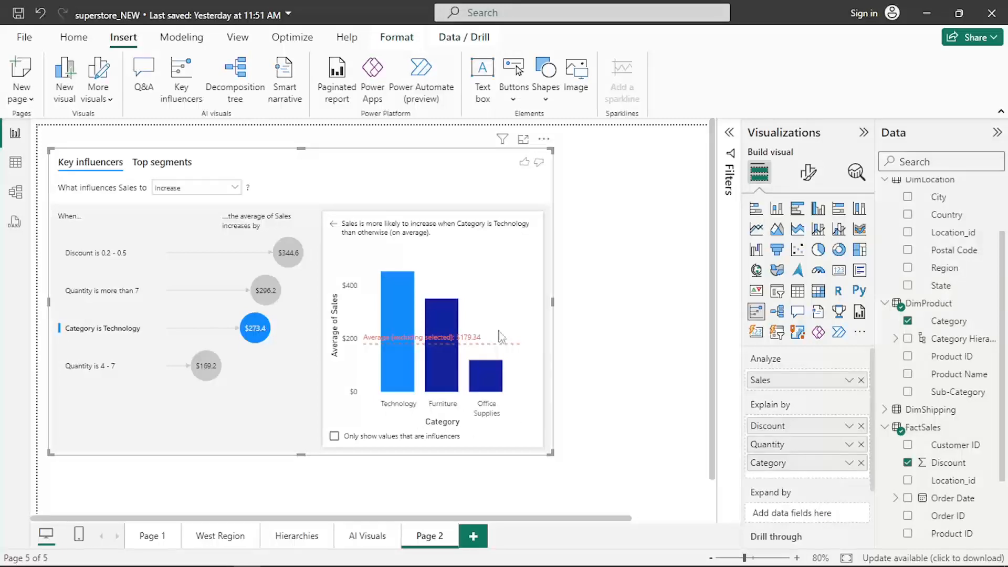
mouse_move(402, 350)
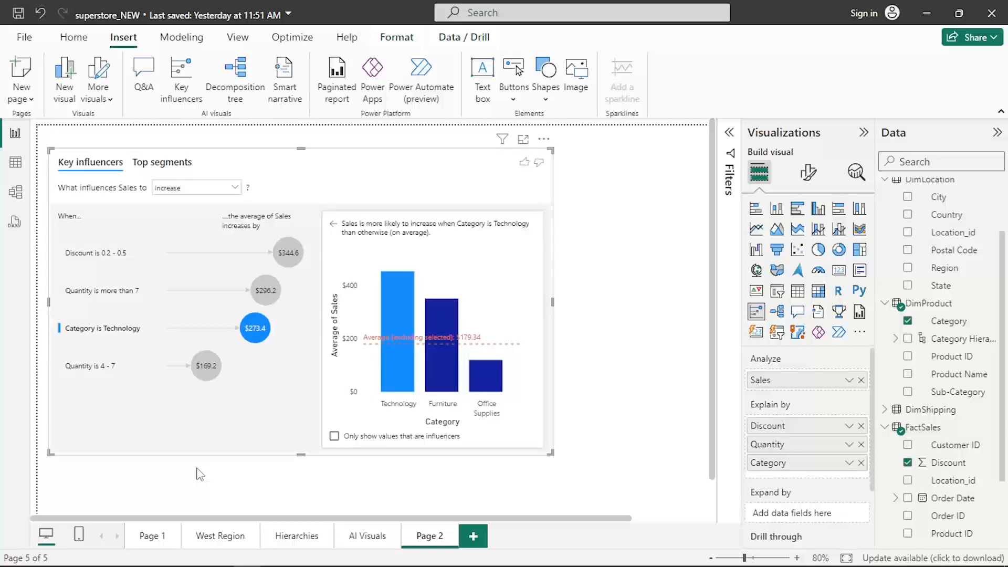
left_click(208, 369)
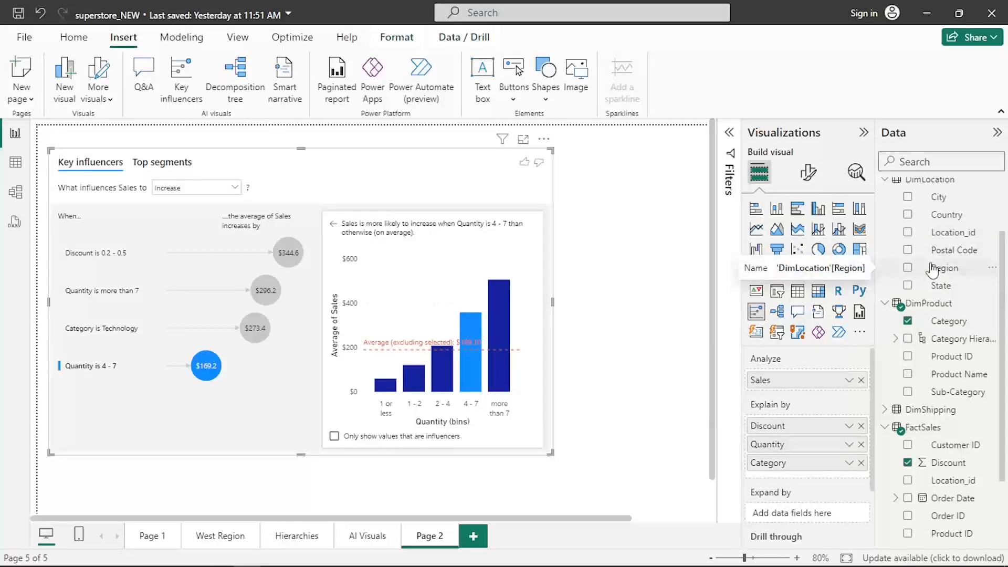
Step: Add Region from DimLocation to Explain by and inspect the details of Segment 1 and Segment 2 in the top segments view
left_click_drag(928, 269, 798, 478)
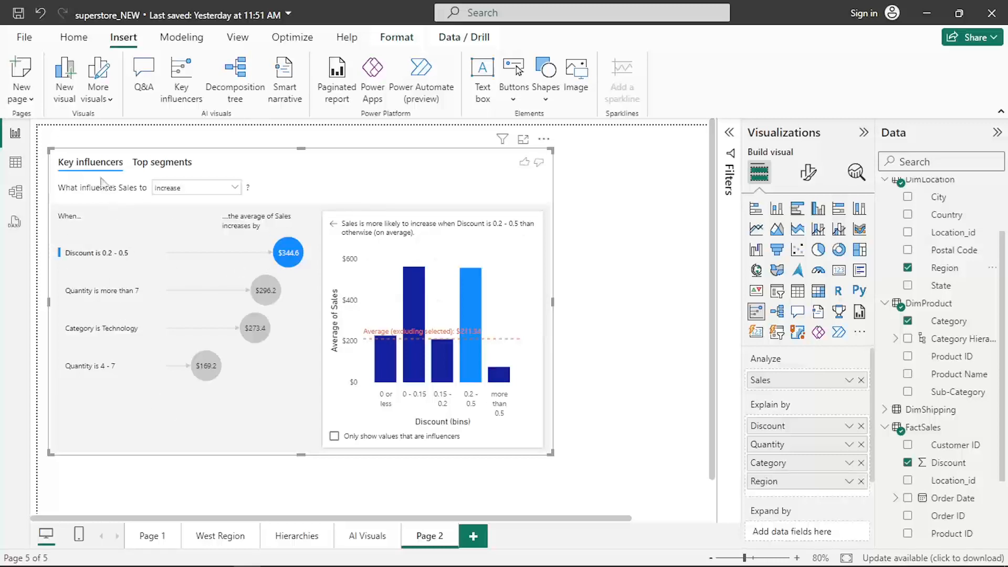
left_click(164, 164)
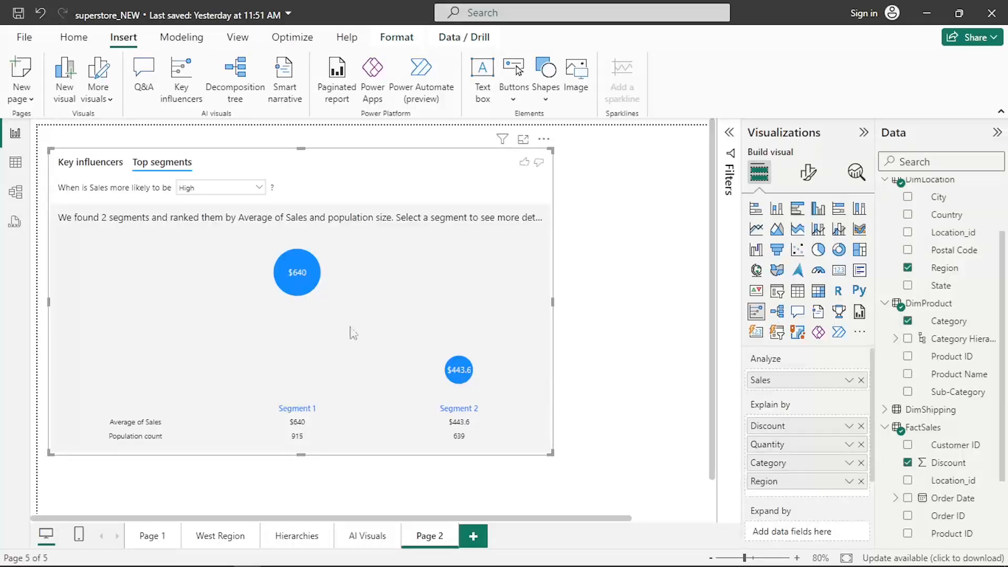
left_click(294, 279)
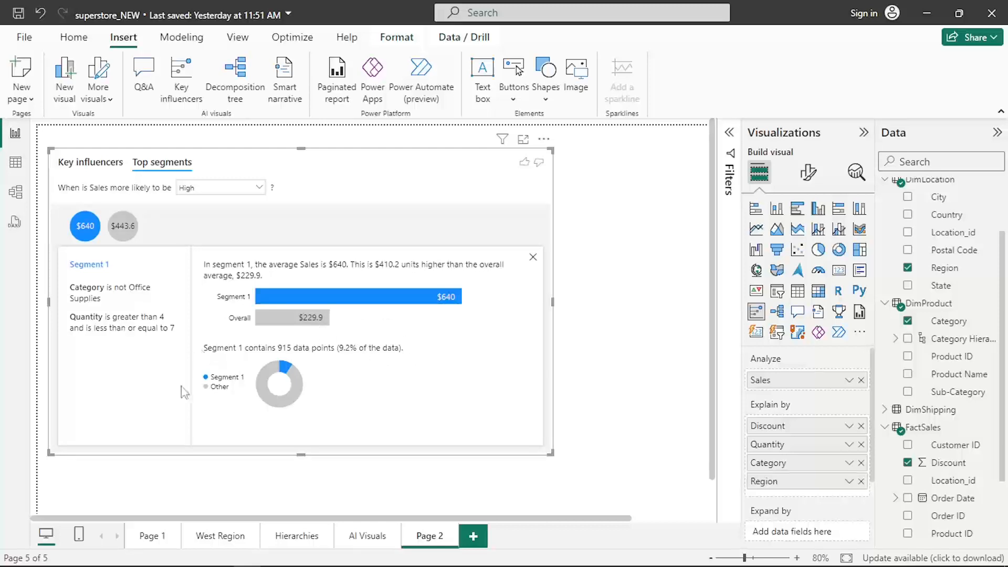
left_click(122, 227)
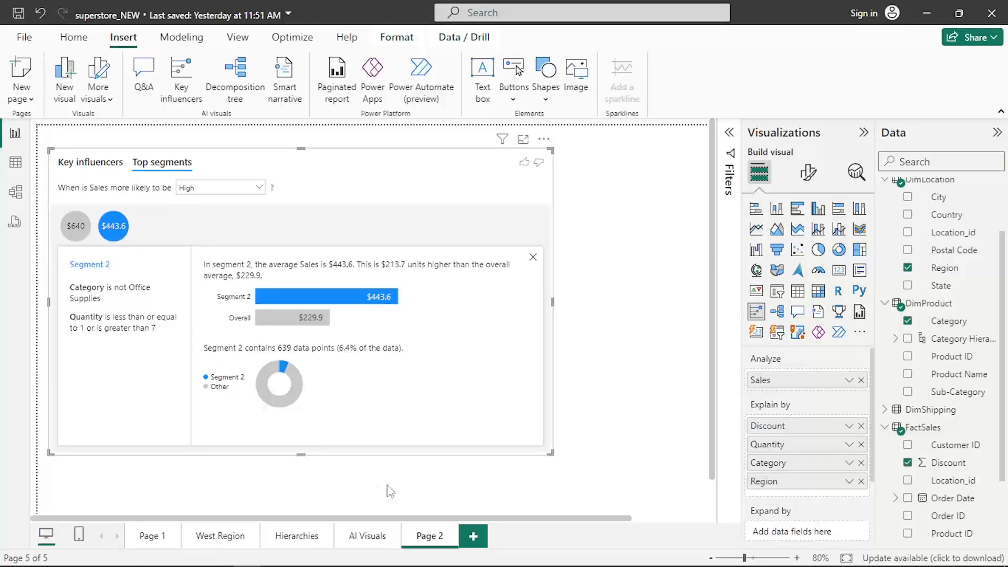
Step: Rename the report page Page 2 as Key Influencers
double_click(438, 537)
type("Key Influencers")
key("Return")
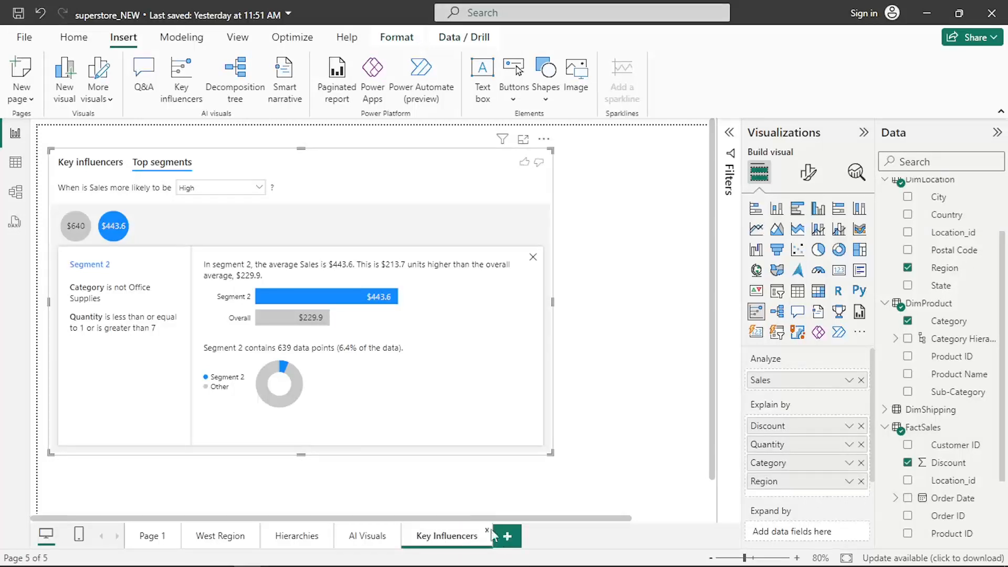
Step: Add a new report page and place a copy of the Average of Profit by Month chart from Page 1 at its top
left_click(506, 538)
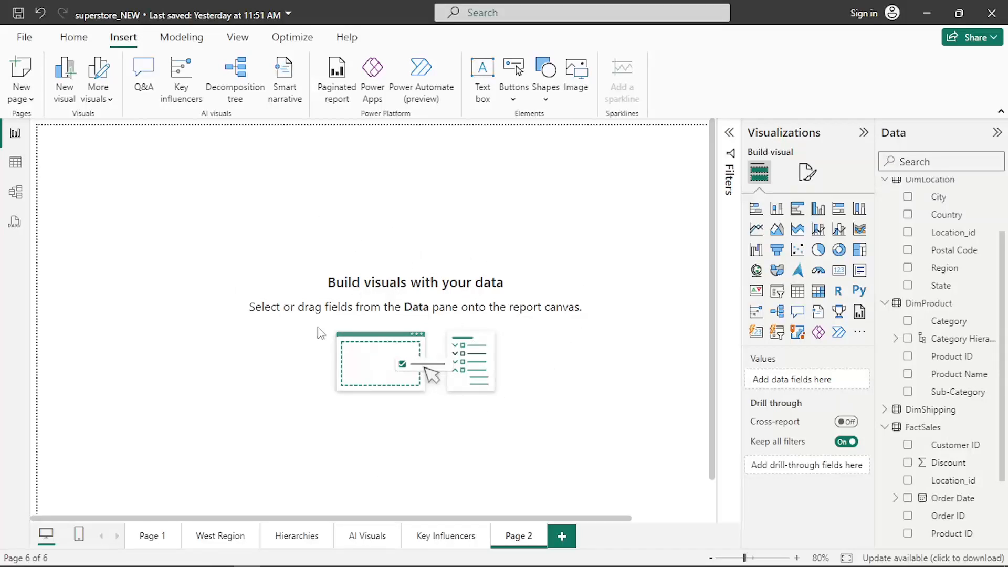
left_click(146, 536)
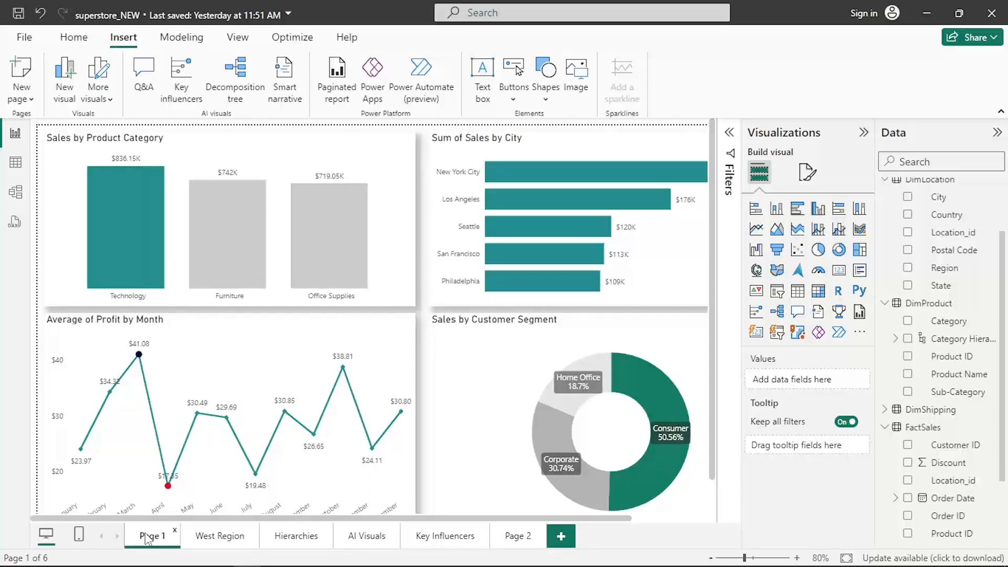
left_click(254, 328)
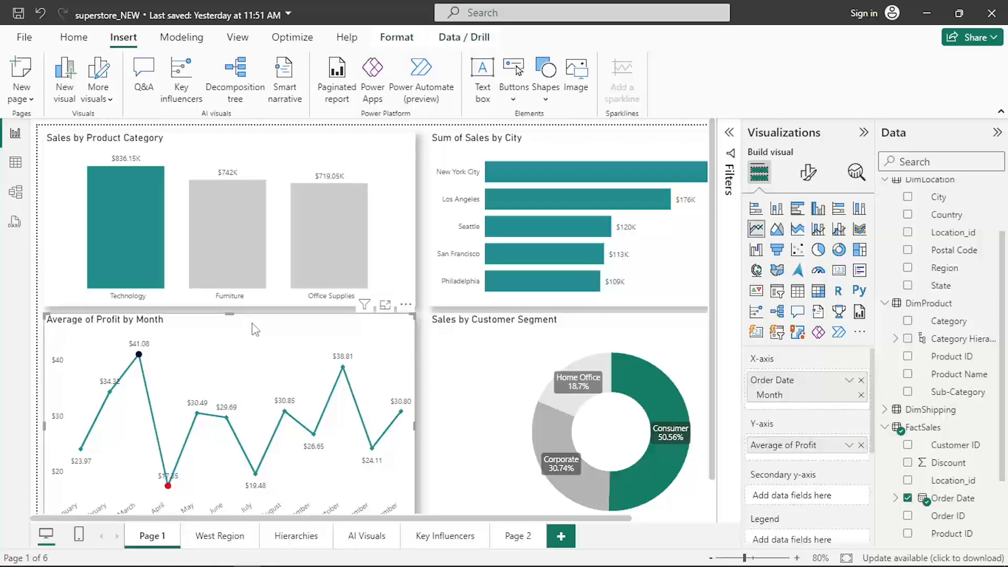
left_click(517, 537)
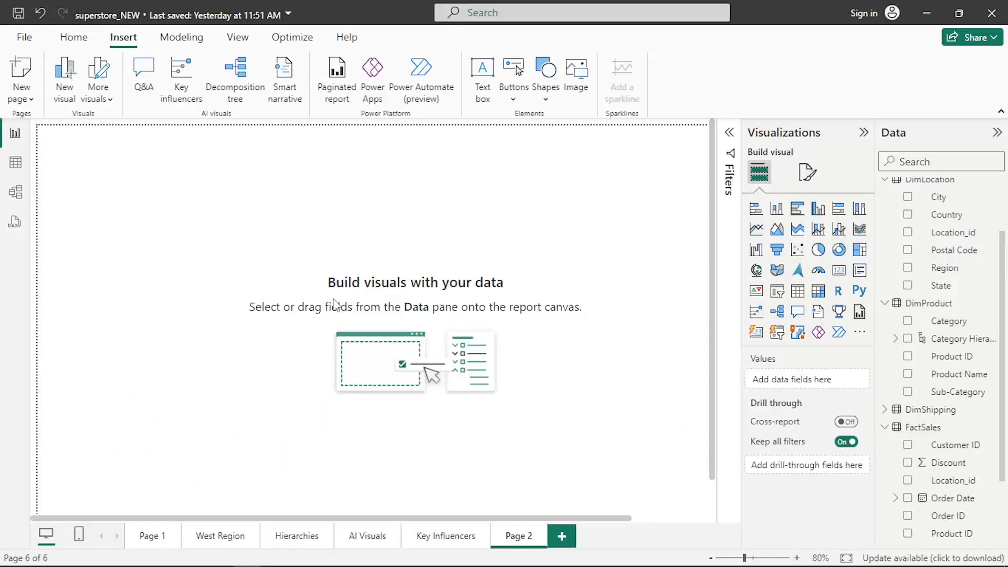
key("ctrl+v")
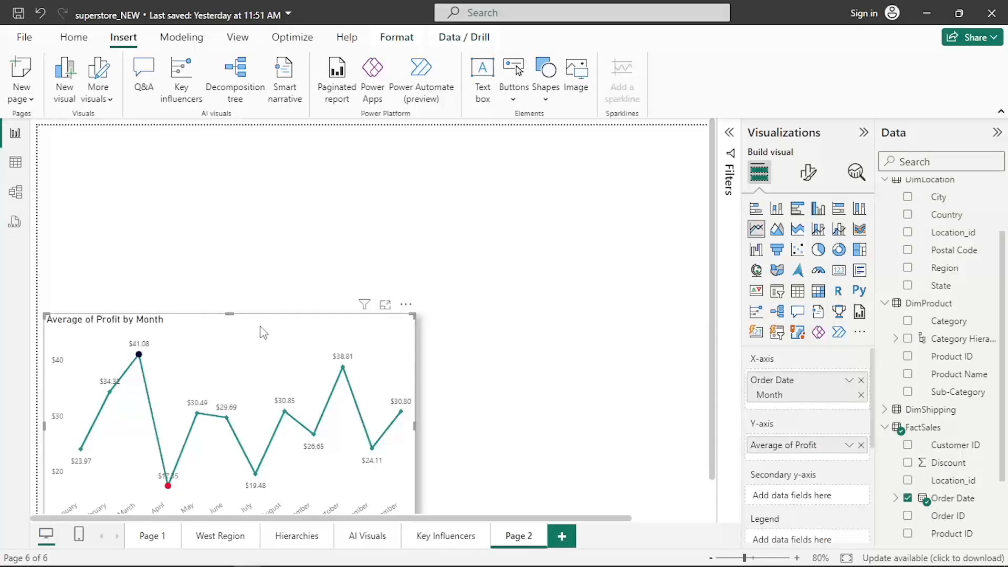
left_click_drag(270, 325, 282, 140)
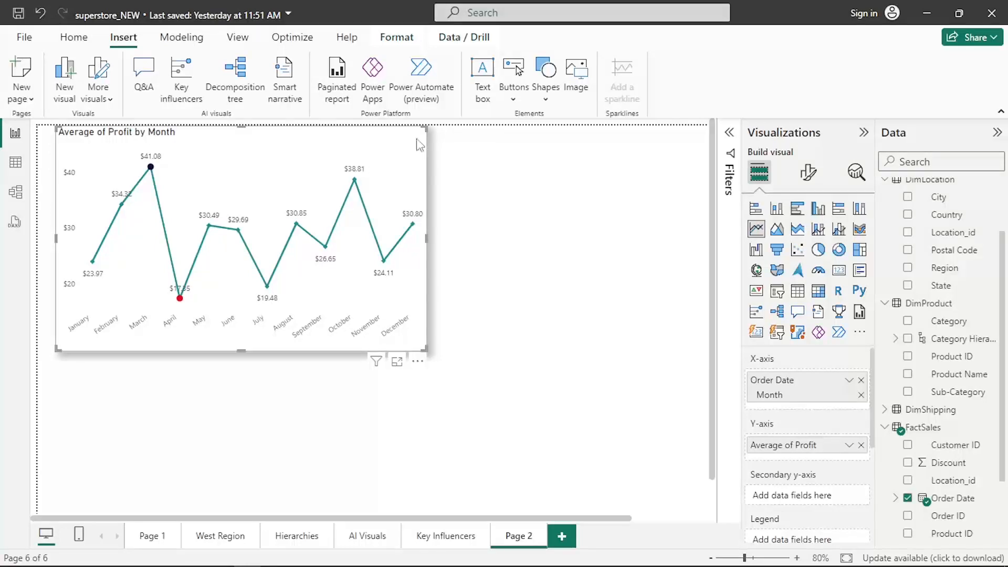
Step: Paste a second copy of the Average of Profit by Month chart below the first and insert a smart narrative
key("ctrl+v")
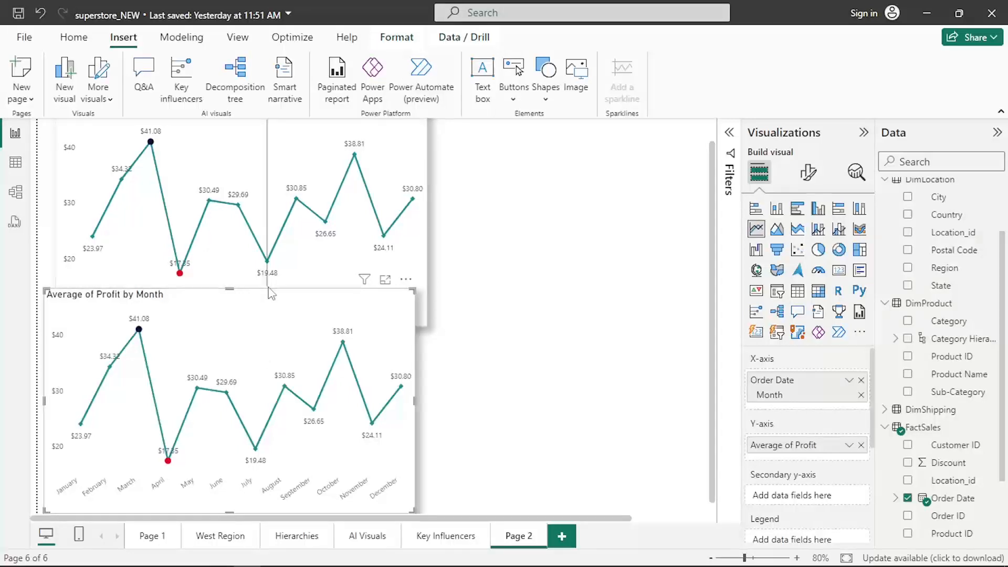
left_click_drag(268, 302, 250, 321)
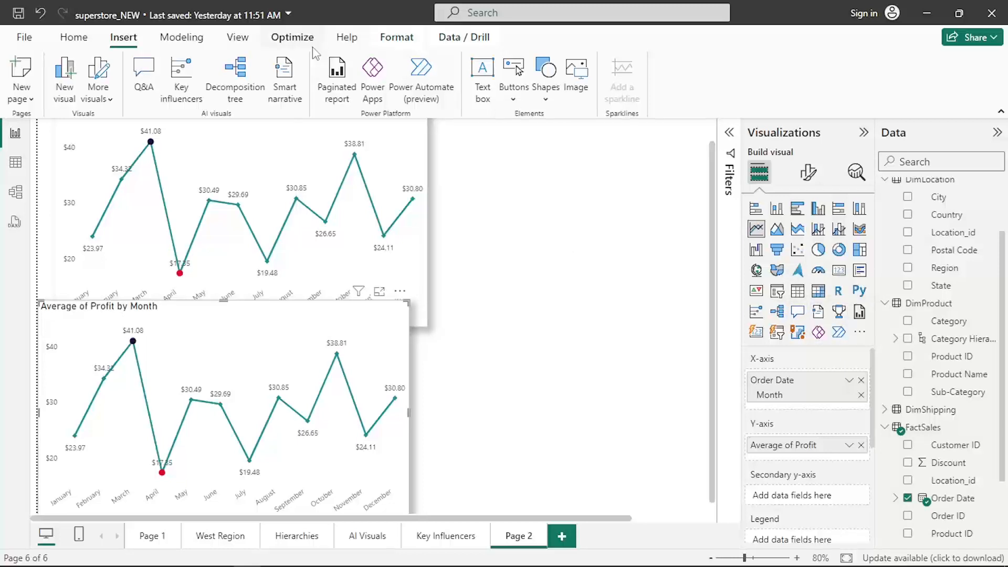
left_click(283, 73)
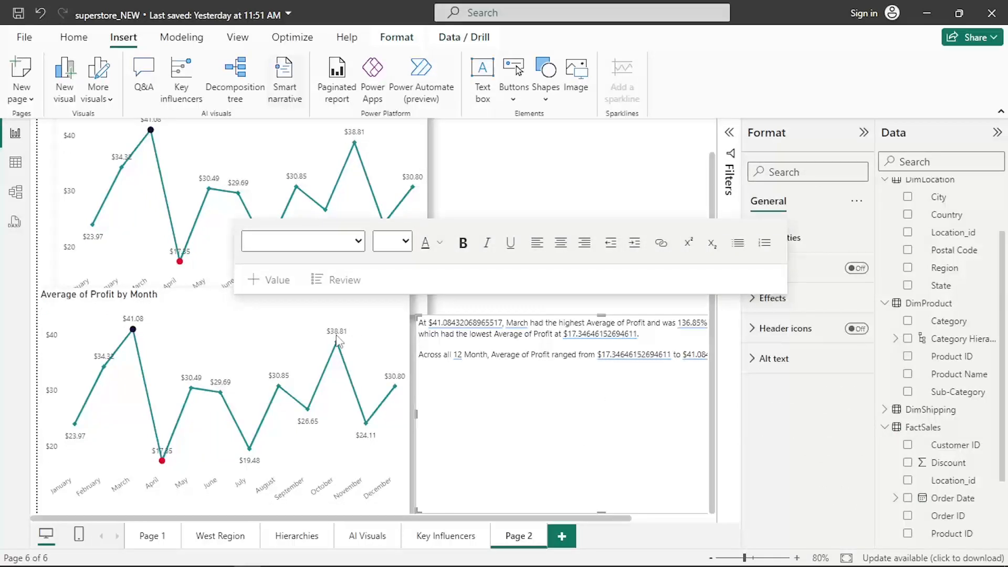
left_click(409, 141)
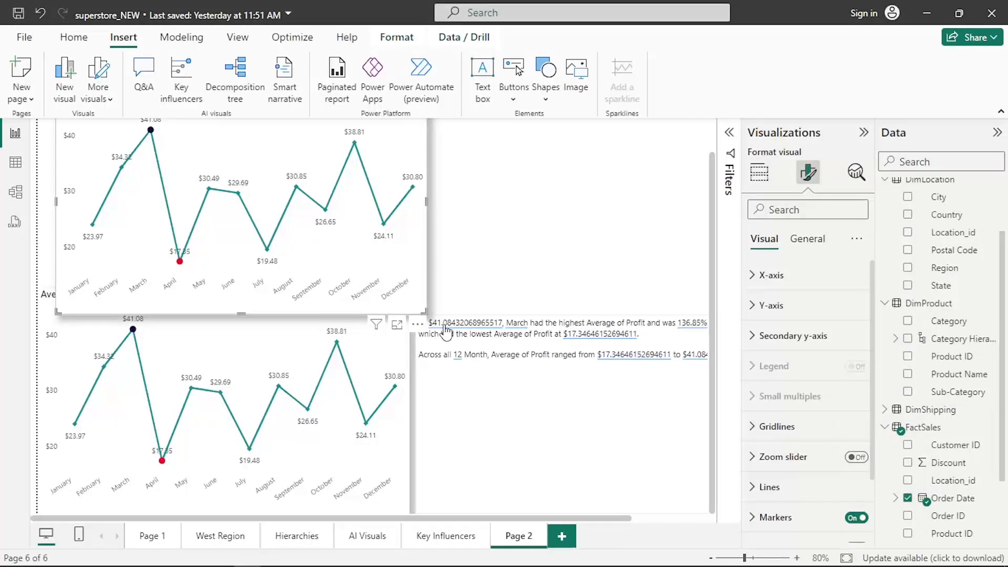
left_click(446, 408)
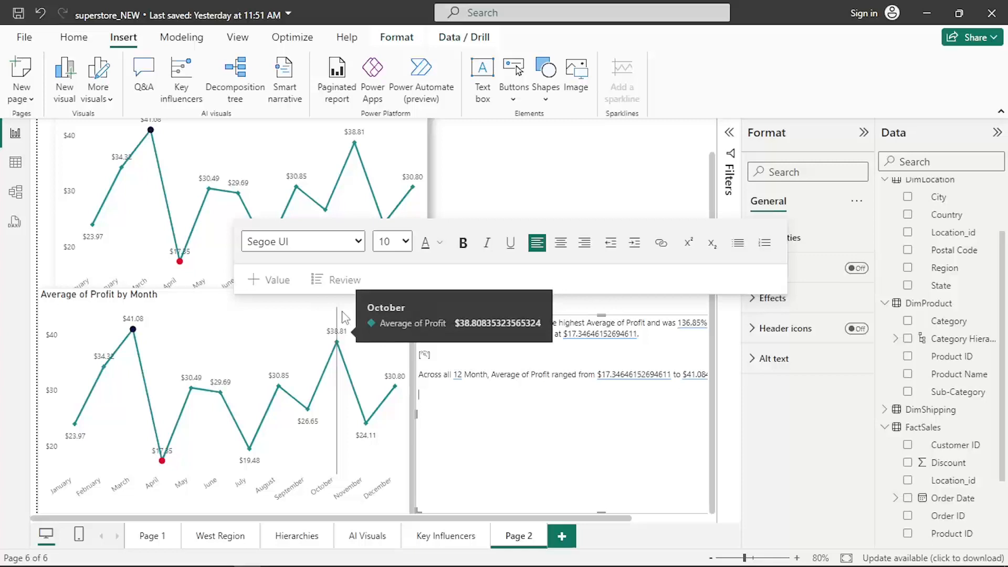
Step: Delete the upper duplicate chart and arrange the remaining chart and its narrative side by side at the top of the page
left_click(415, 134)
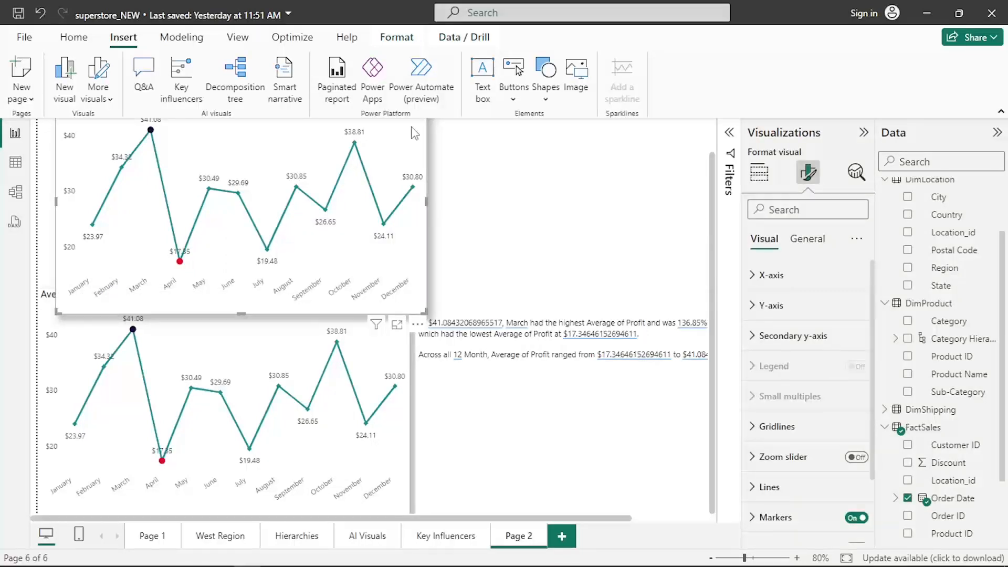
key("Delete")
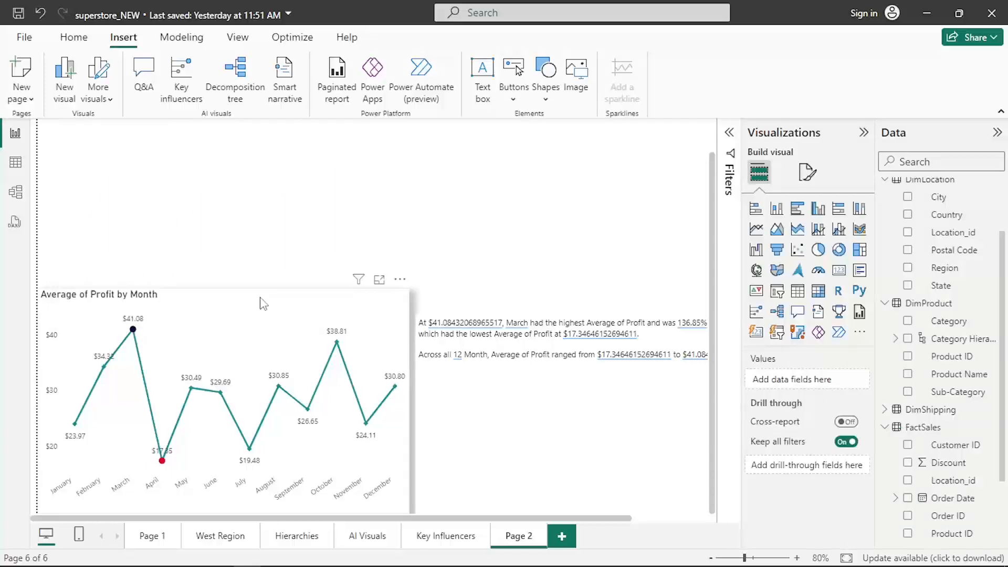
left_click_drag(263, 304, 236, 120)
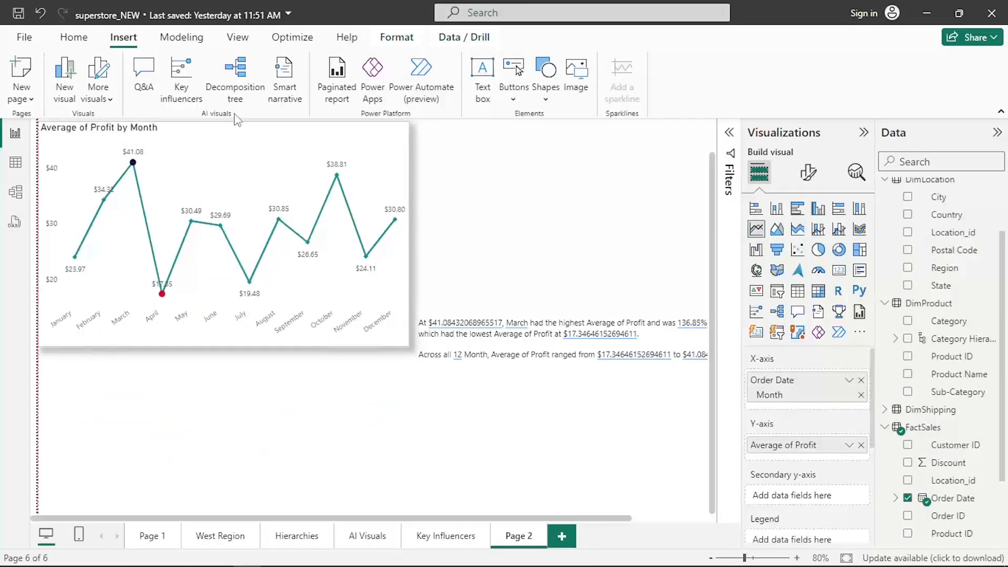
left_click_drag(237, 119, 238, 129)
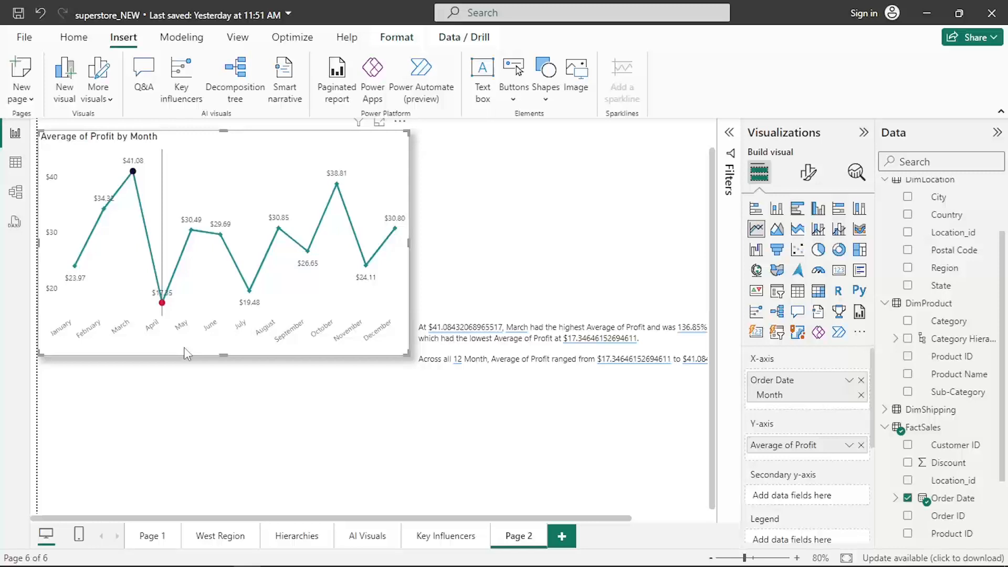
left_click(519, 404)
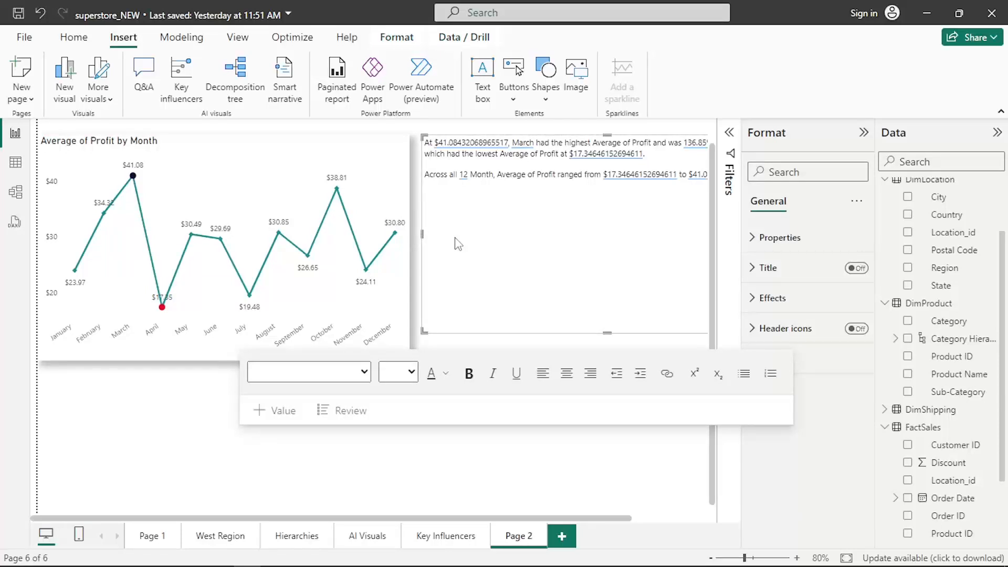
mouse_move(422, 235)
left_mouse_down()
mouse_move(480, 240)
mouse_move(422, 231)
left_mouse_up()
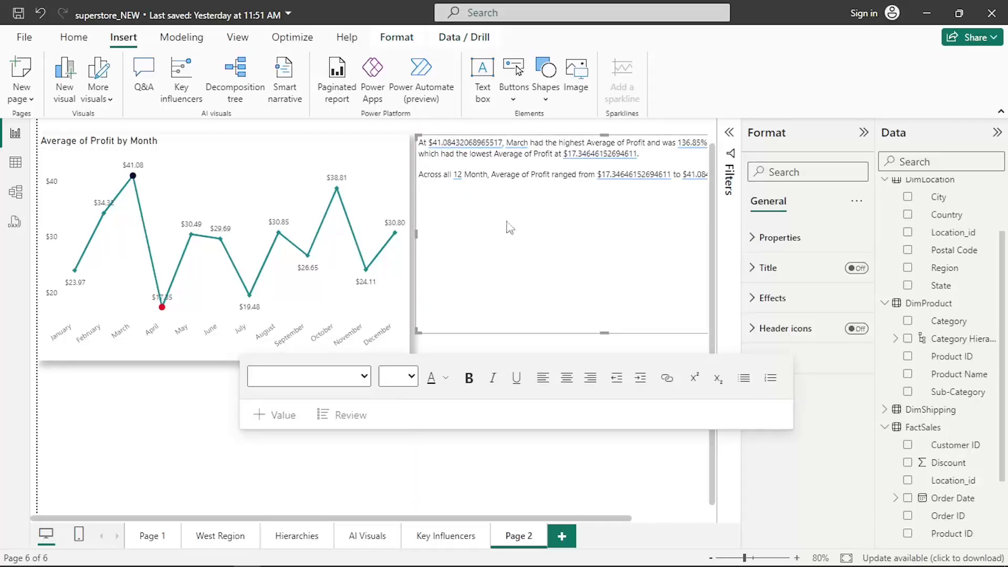
Step: Filter the narrative to October through that month's point in the line chart, and clear the selection
left_click(337, 194)
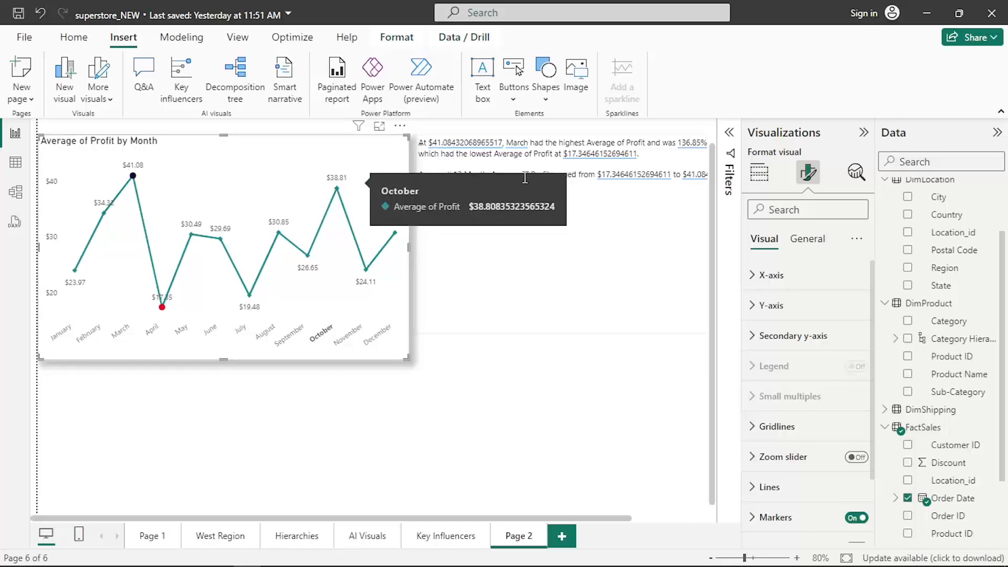
left_click(337, 190)
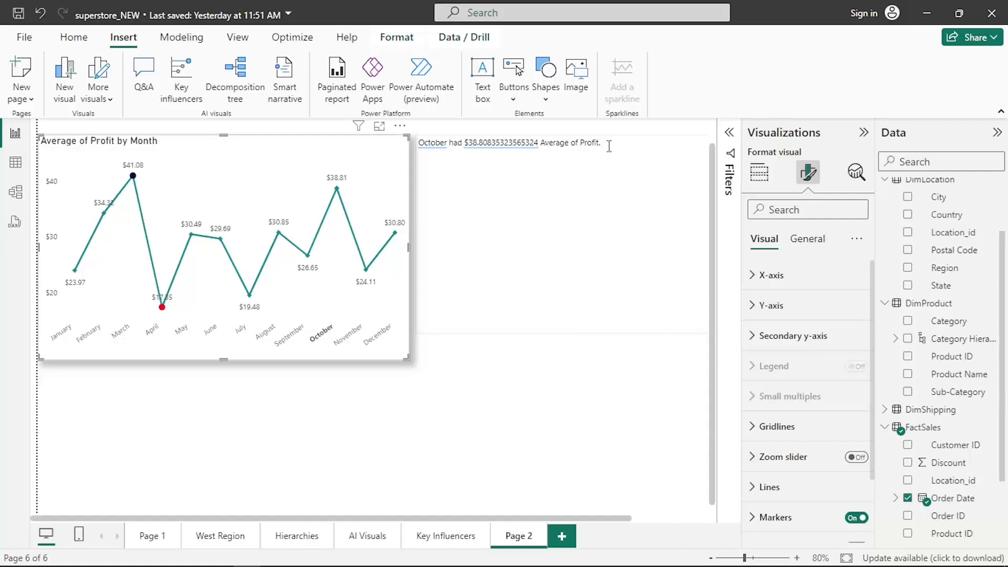
left_click(338, 194)
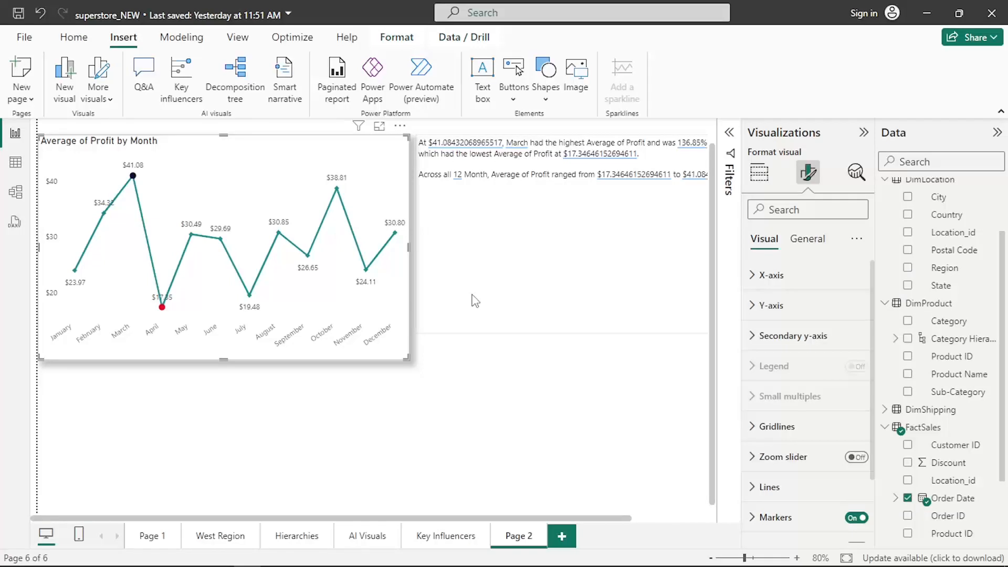
Step: Reduce the smart narrative's height and narrow it from its left side to leave a wider gap beside the chart
left_click(560, 286)
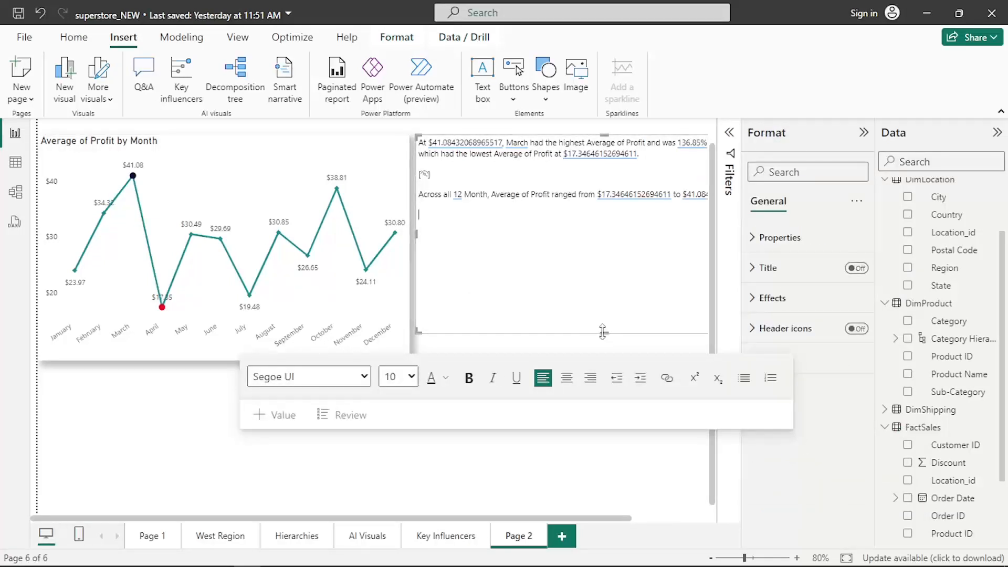
left_click_drag(602, 331, 603, 292)
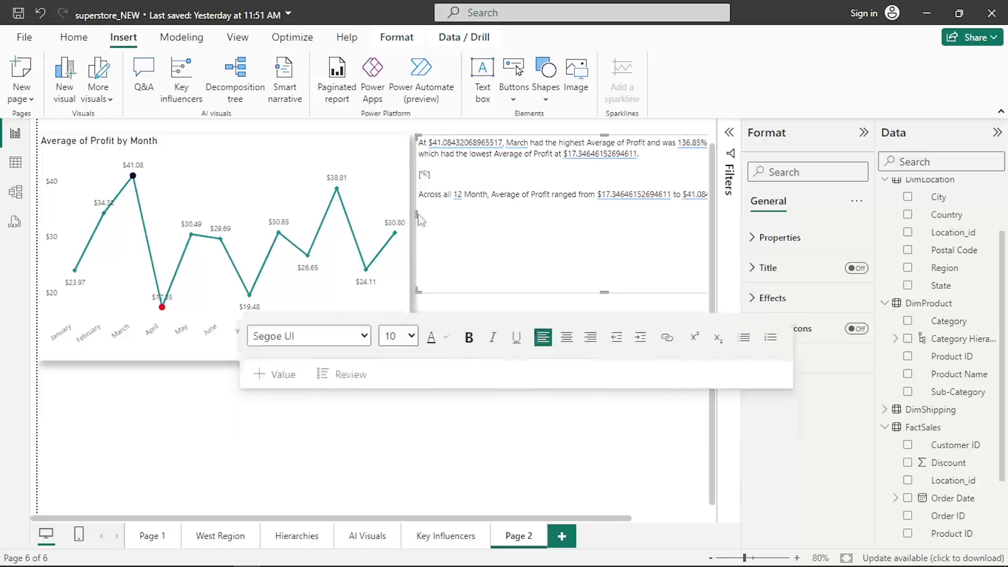
left_click_drag(413, 226, 460, 226)
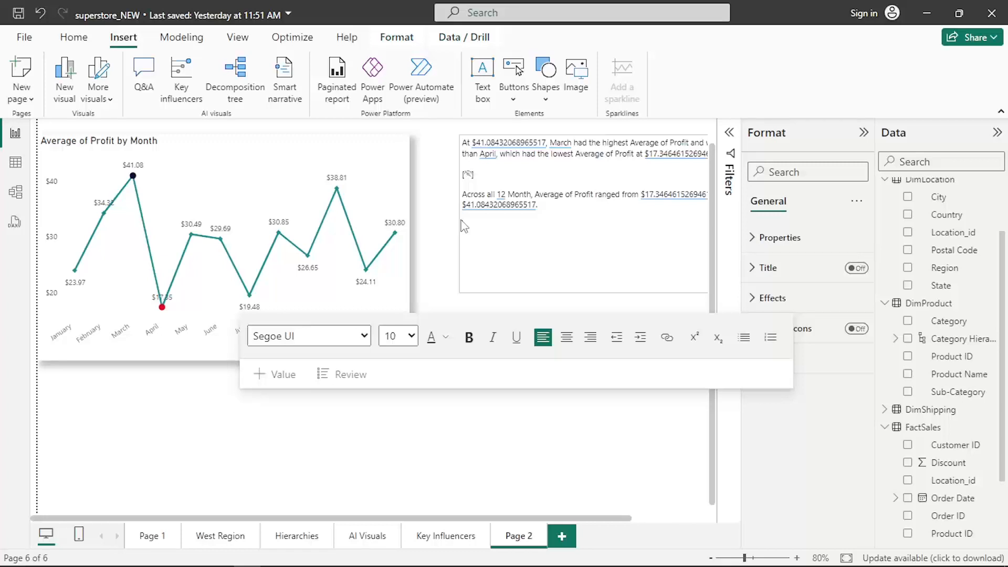
left_click(464, 227)
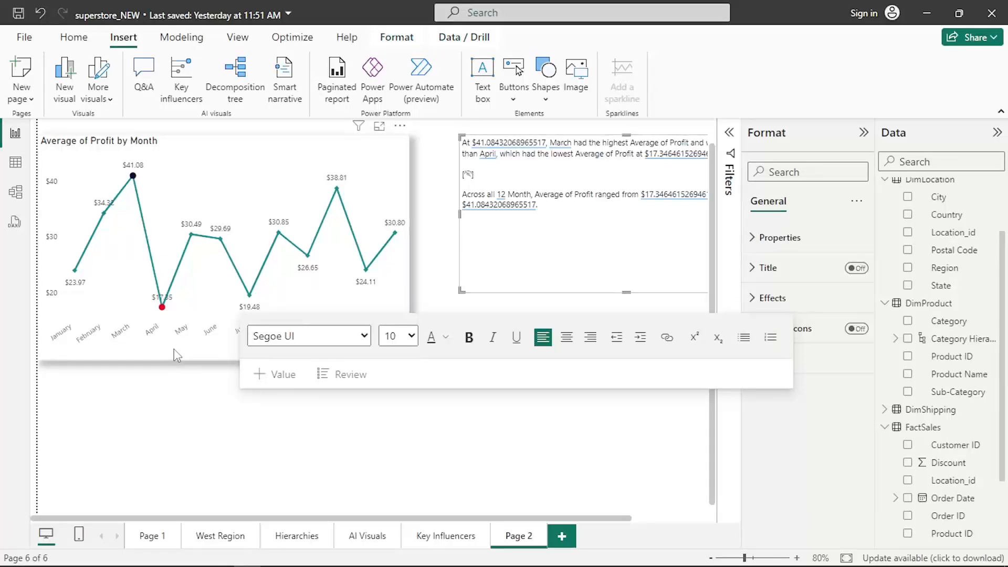
Step: Turn on the Smart narrative header icon for the Average of Profit by Month chart
left_click(367, 191)
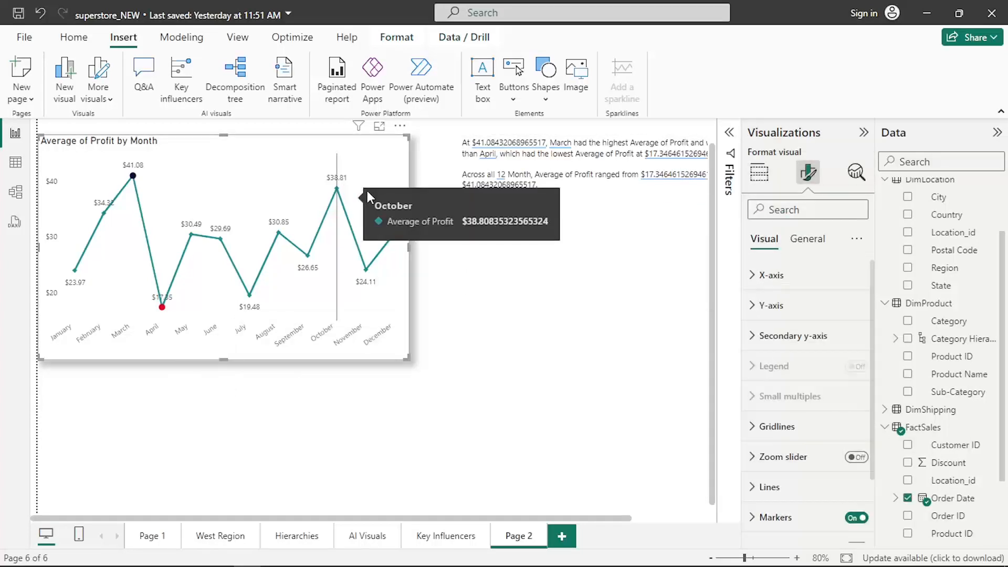
left_click(806, 240)
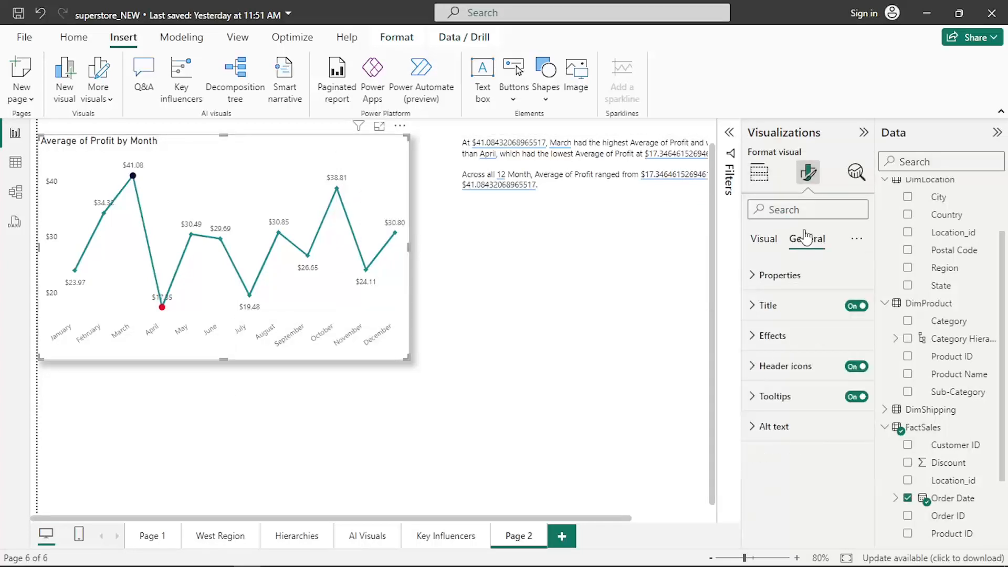
left_click(754, 368)
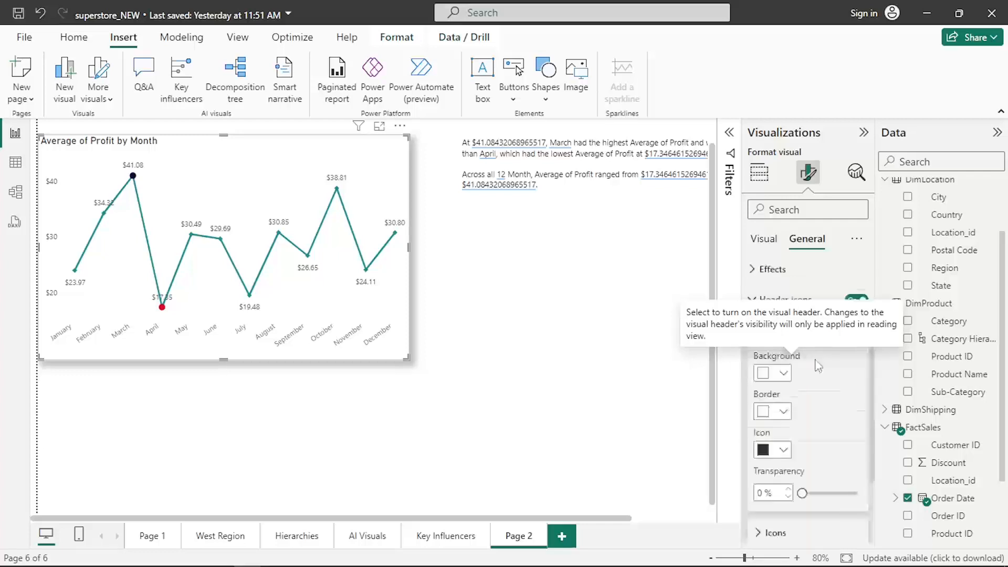
scroll(817, 366, "down", 4)
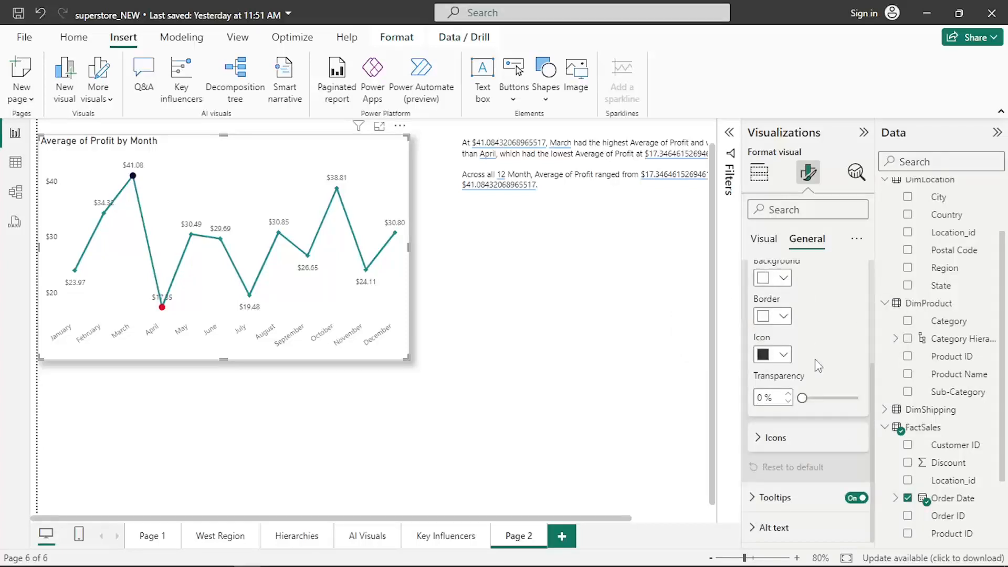
left_click(758, 439)
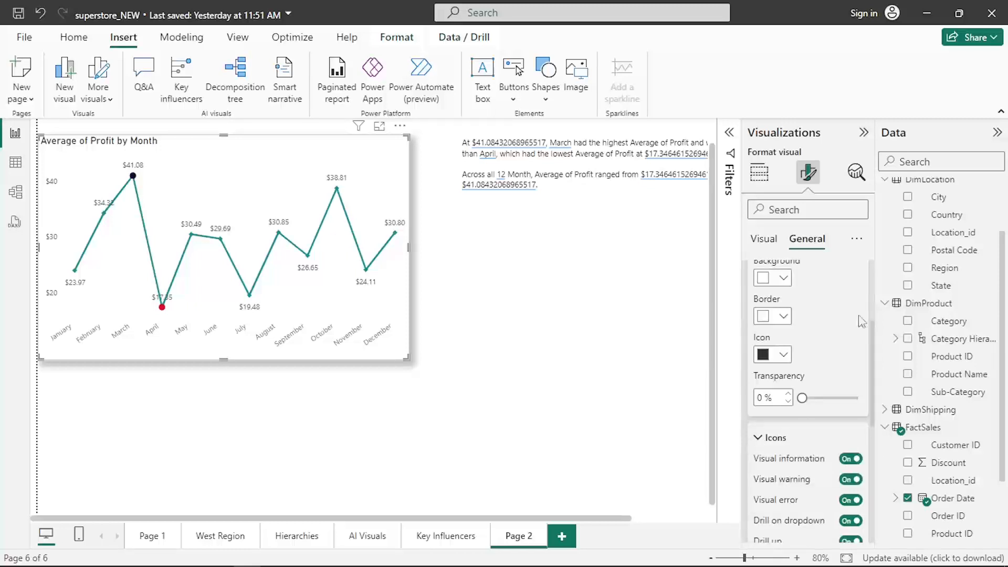
scroll(851, 321, "down", 5)
scroll(851, 322, "up", 3)
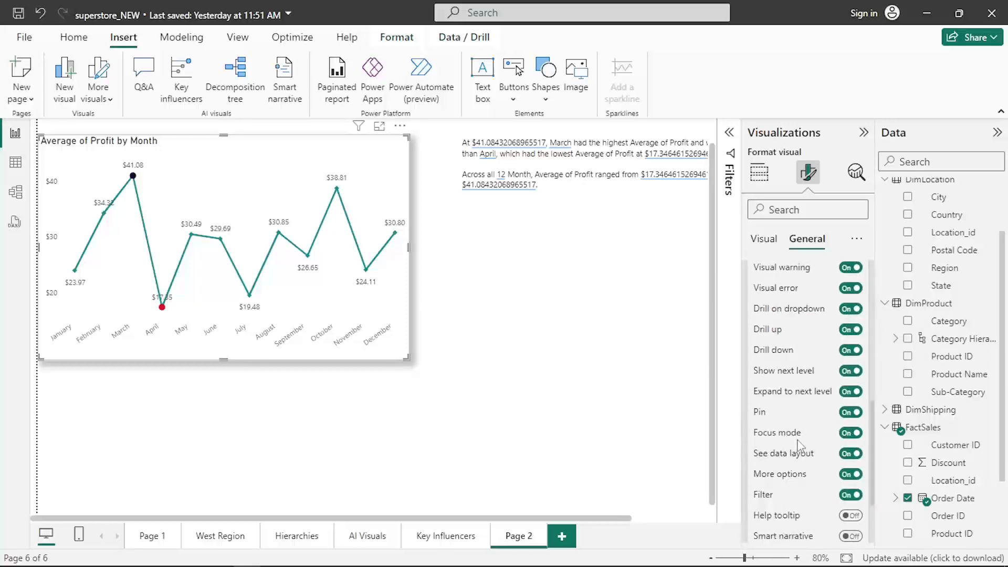
scroll(801, 443, "down", 3)
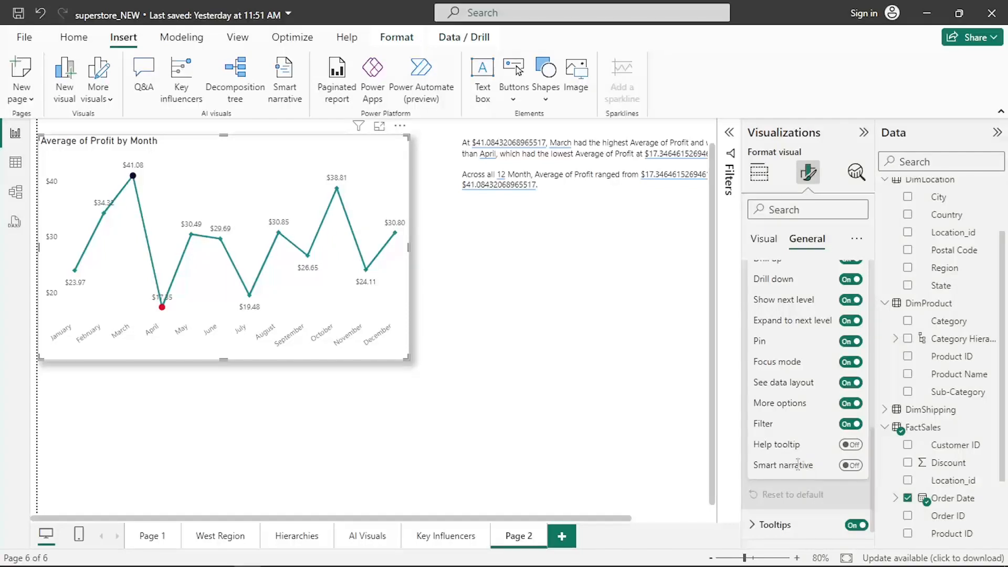
left_click(853, 466)
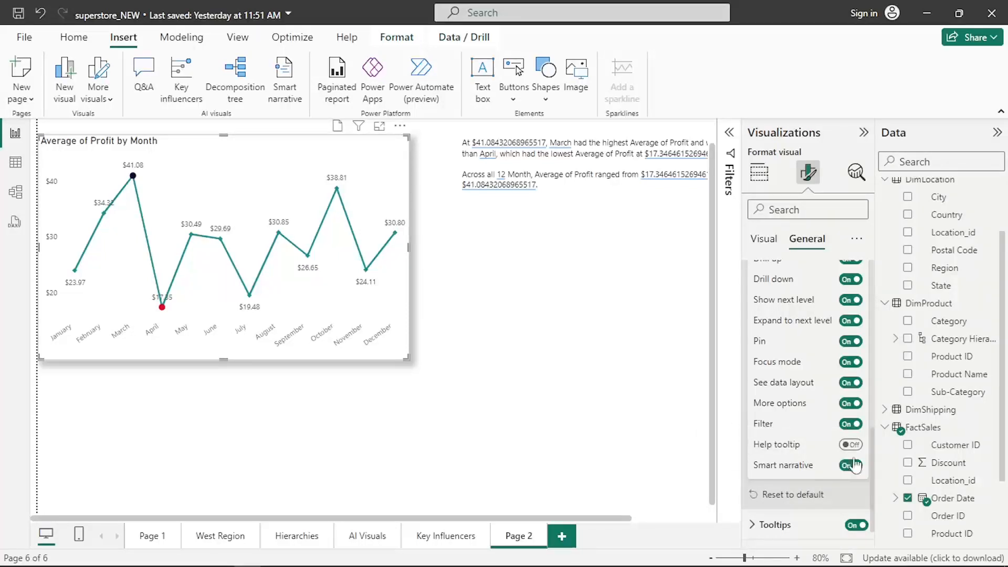
Step: Examine the smart narrative summary of the Average of Profit by Month chart through its header icon
left_click(338, 127)
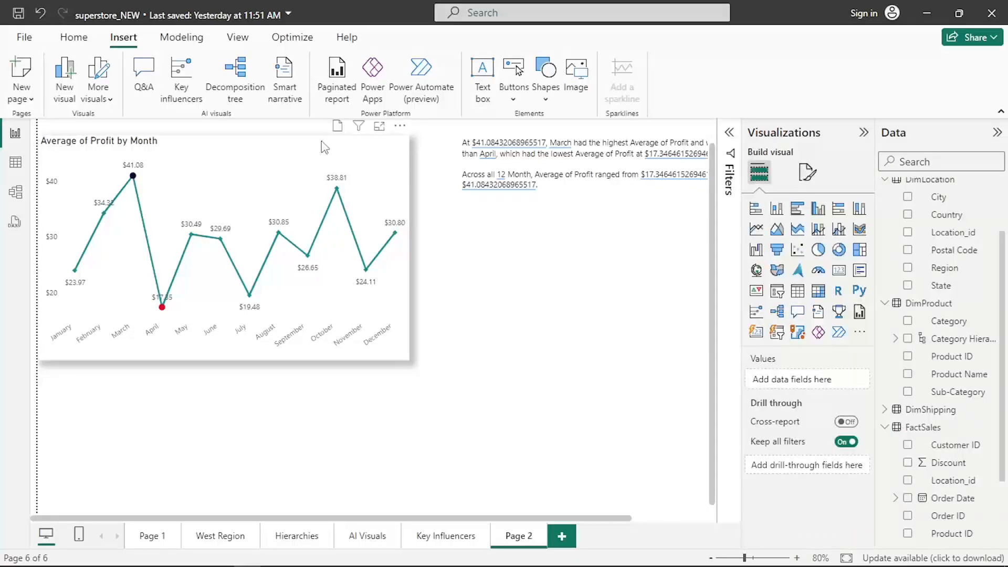
left_click(325, 147)
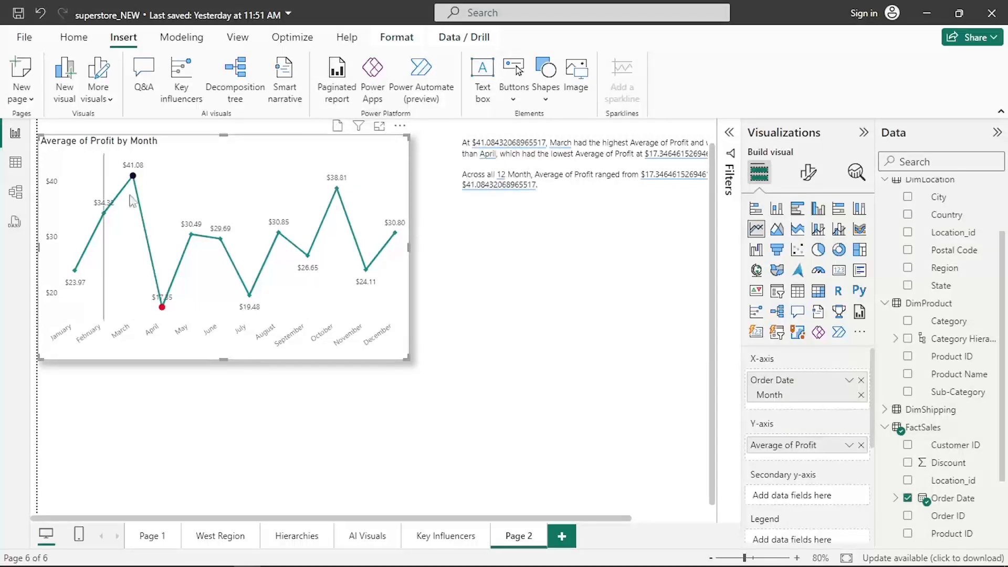
left_click(338, 129)
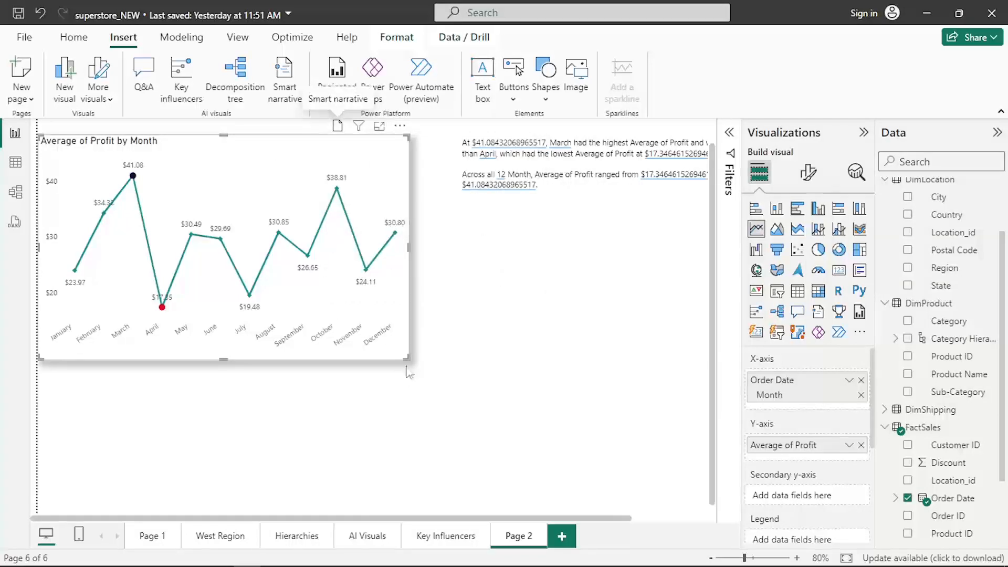
Step: Shrink the Average of Profit by Month chart from its lower-right corner and view its smart narrative summary through the header icon
left_click_drag(407, 359, 357, 310)
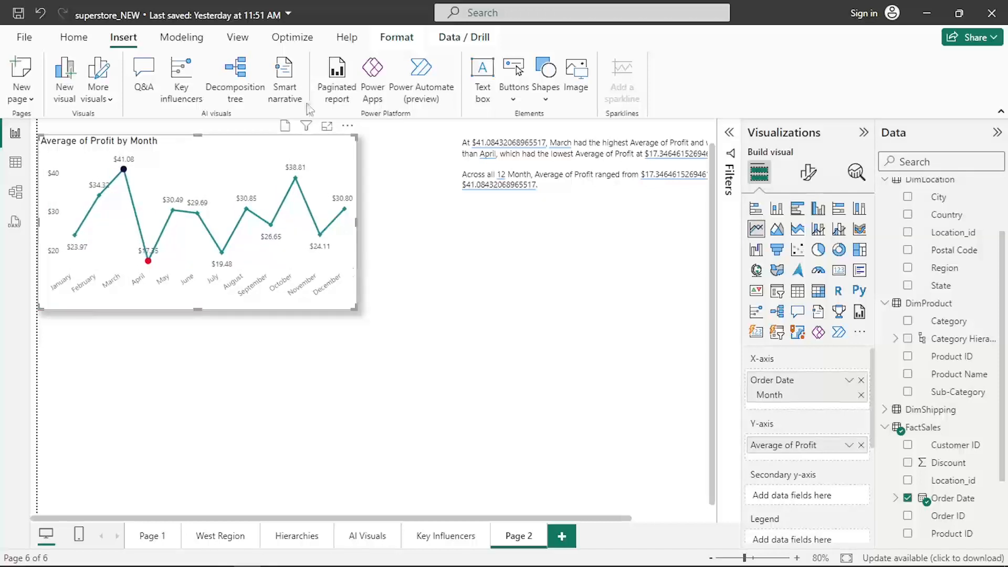
left_click(285, 127)
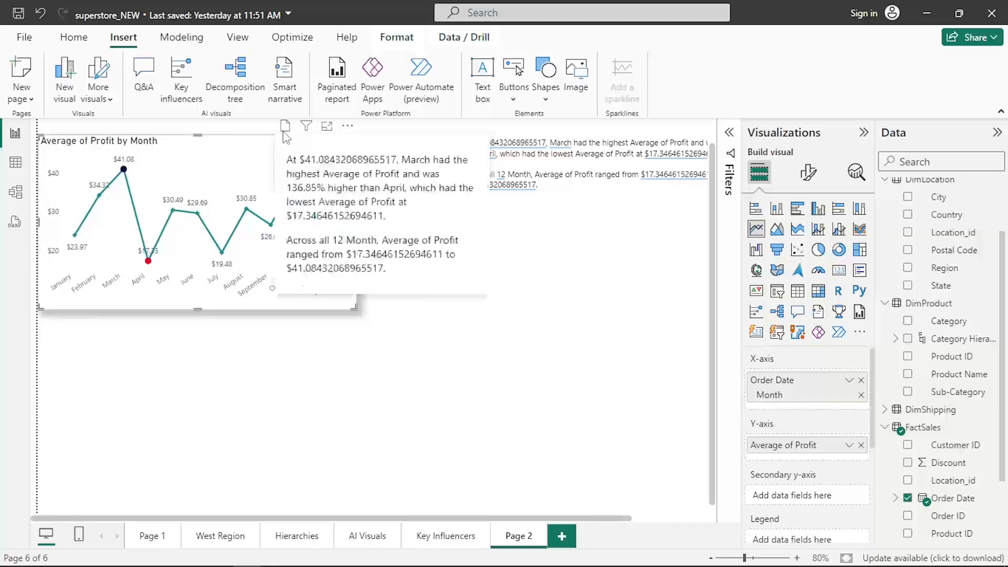
left_click(234, 141)
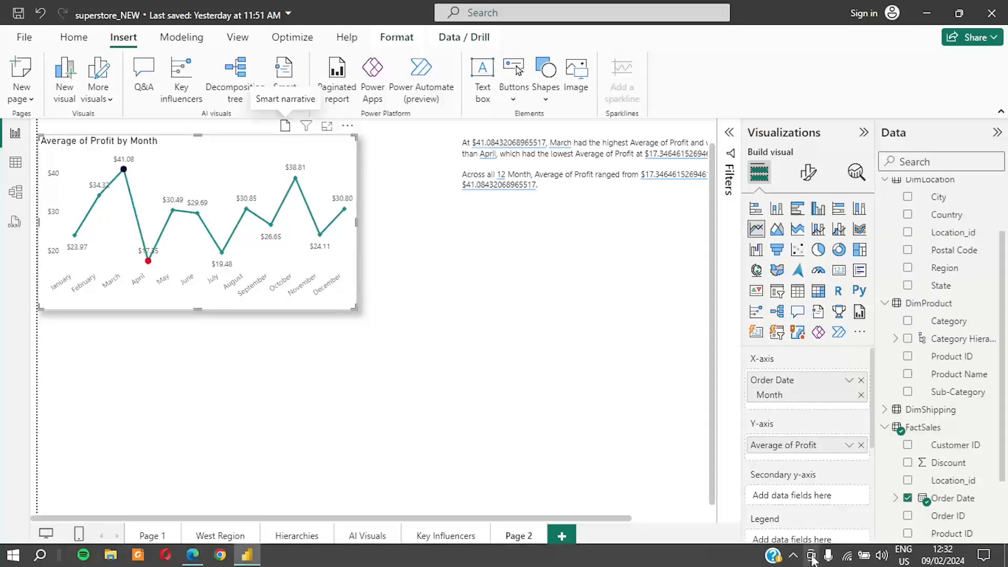
left_click(793, 557)
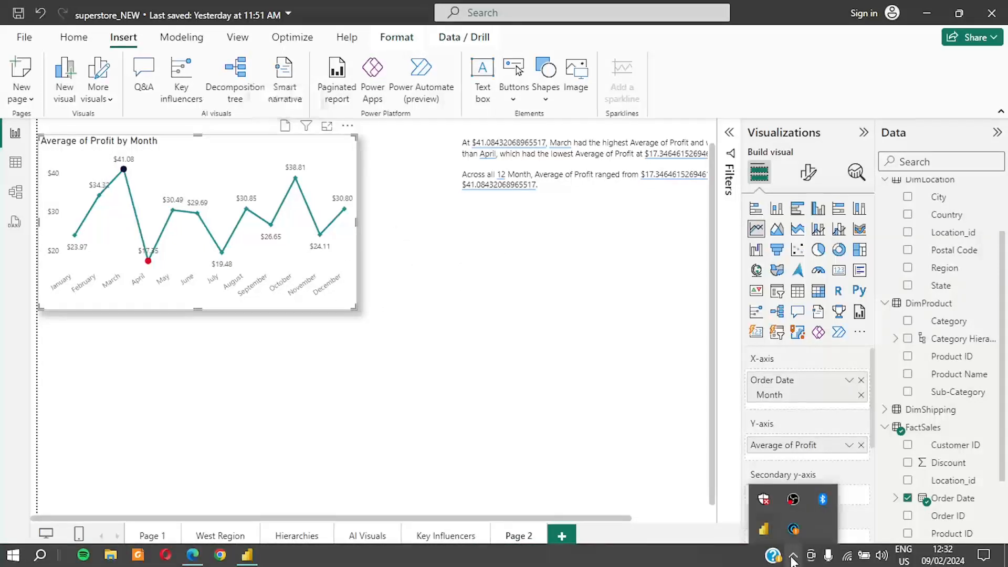
right_click(791, 498)
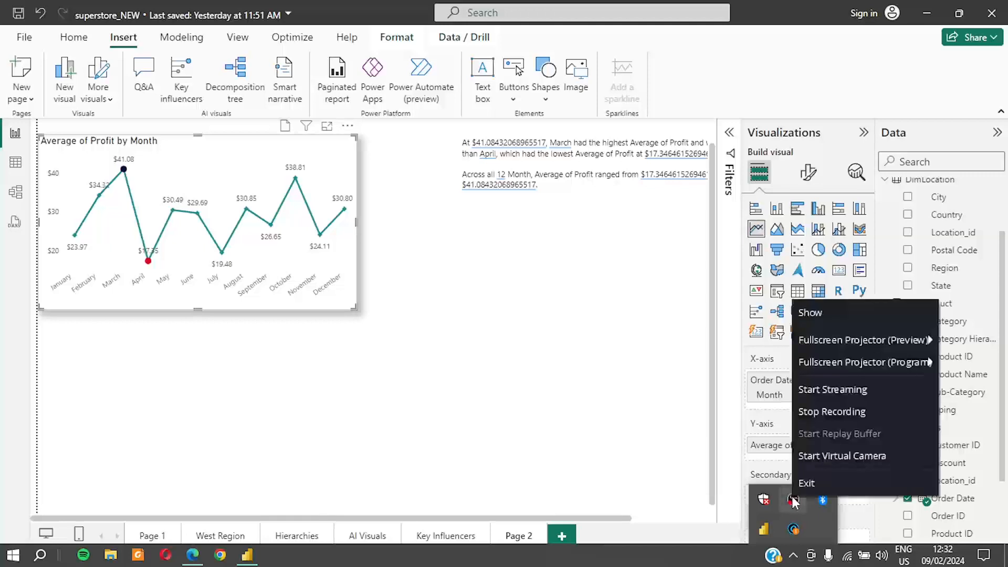
left_click(819, 410)
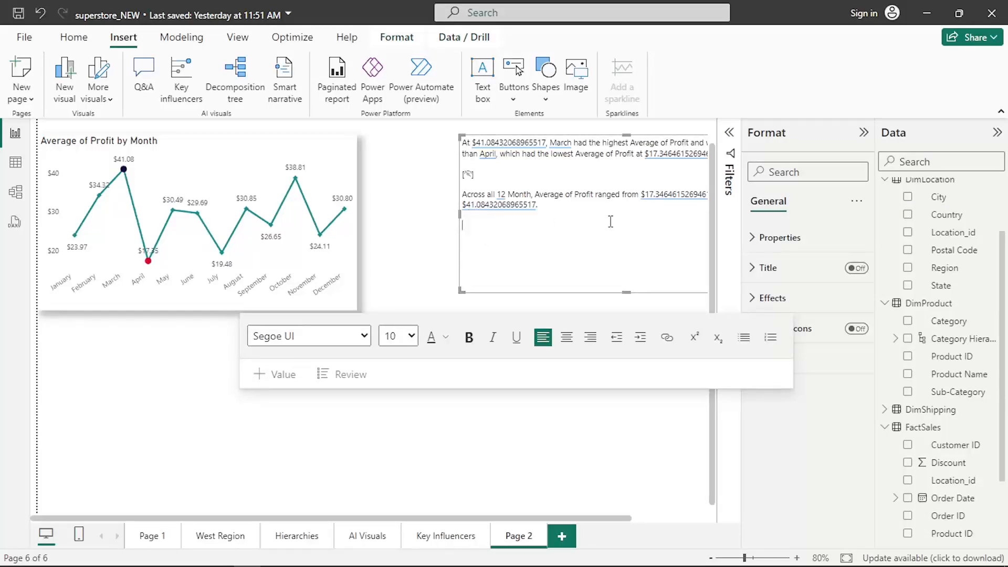
Step: Start a new dynamic value in the smart narrative, calculated from the question "what is the average profit in the west"
left_click(275, 374)
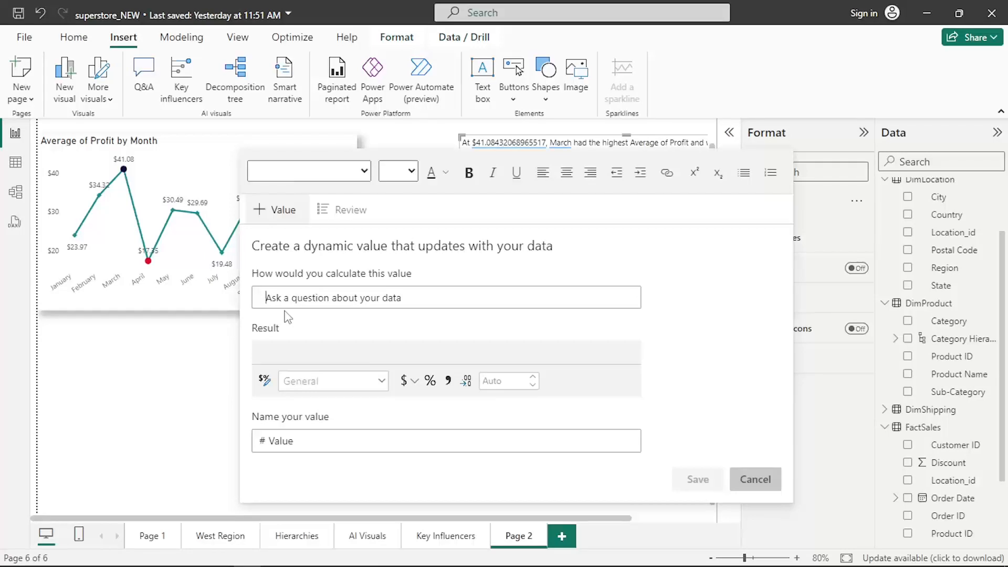
type("what ")
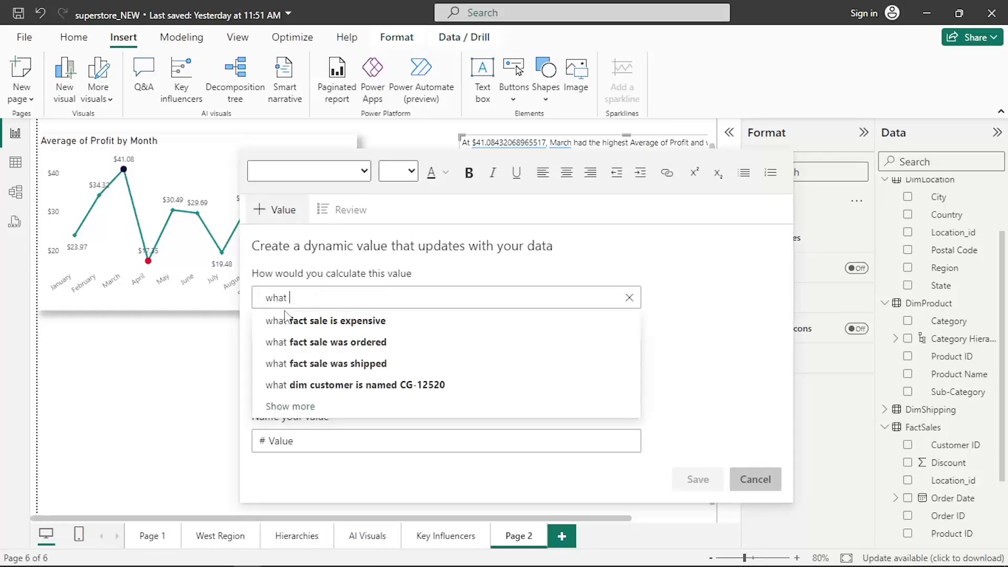
type("is the")
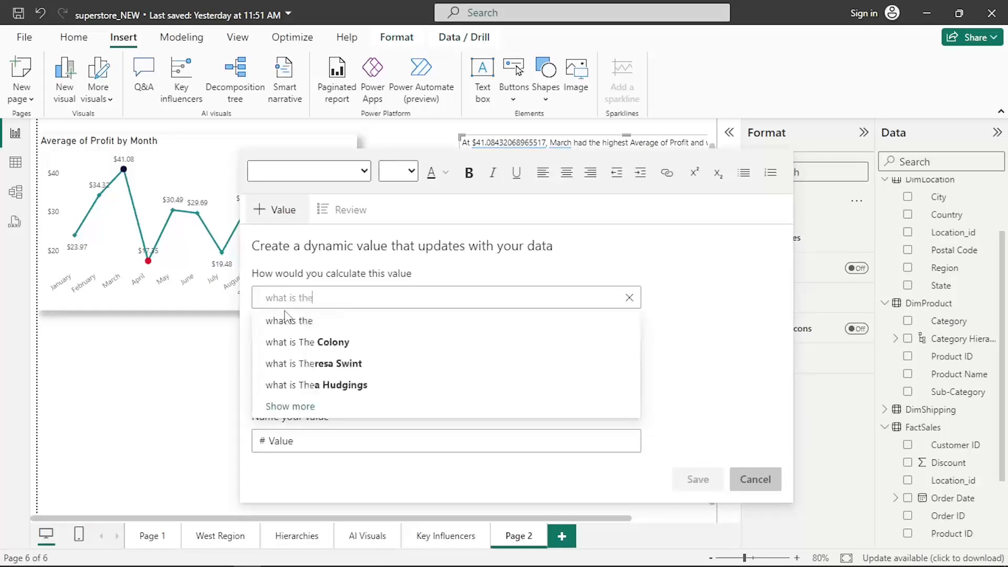
type(" average ")
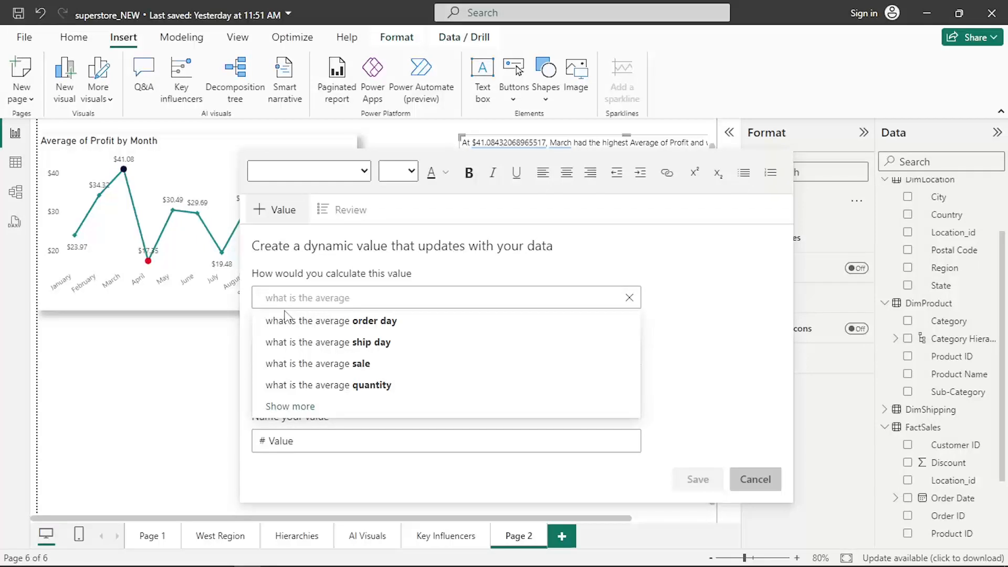
type("profit")
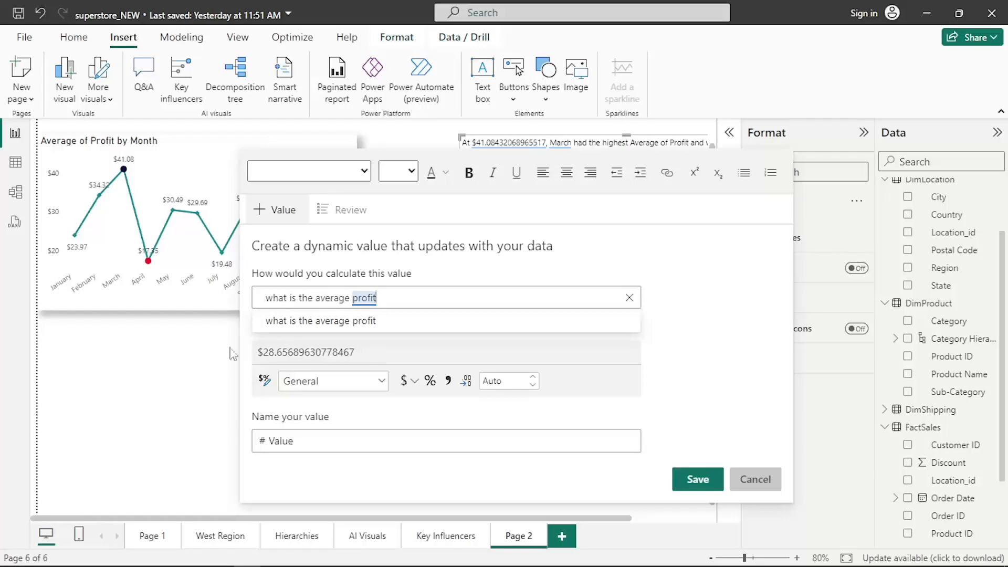
left_click(373, 324)
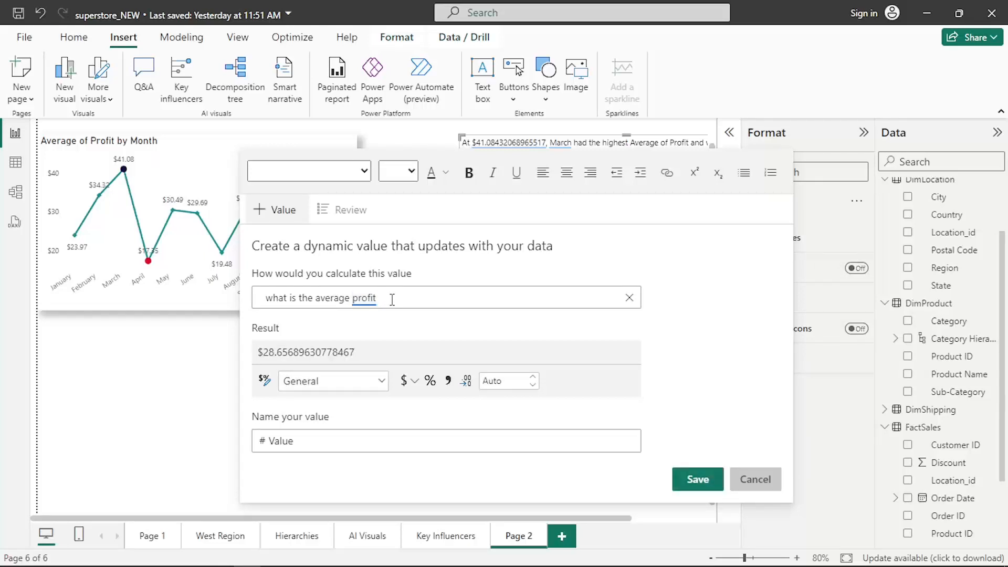
type("in")
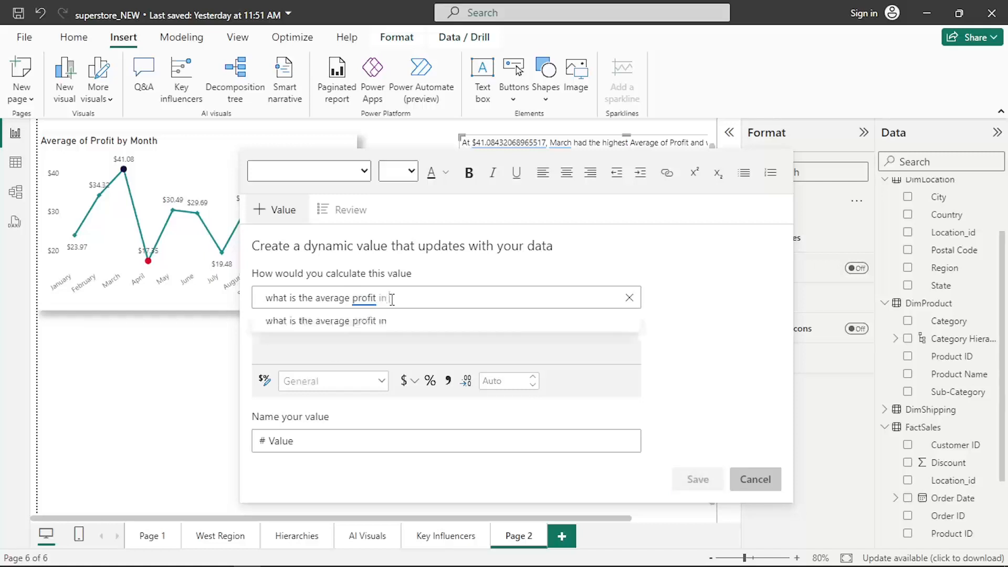
type(" the west")
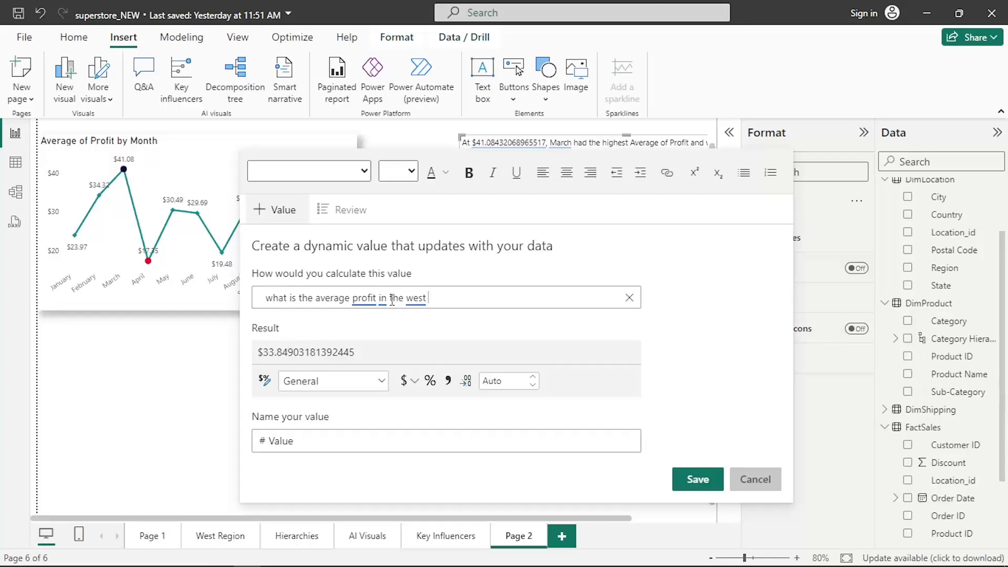
Step: Reword the dynamic value's question to "what is the average profit in region west"
key("BackSpace")
key("BackSpace")
key("BackSpace")
key("BackSpace")
key("BackSpace")
key("BackSpace")
key("BackSpace")
key("BackSpace")
key("BackSpace")
key("BackSpace")
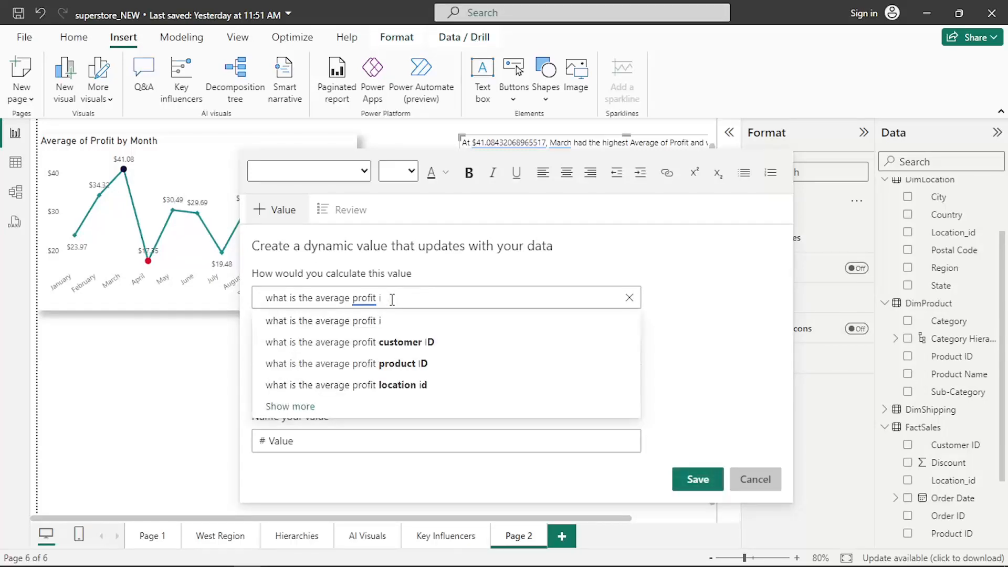
type("n tegion w")
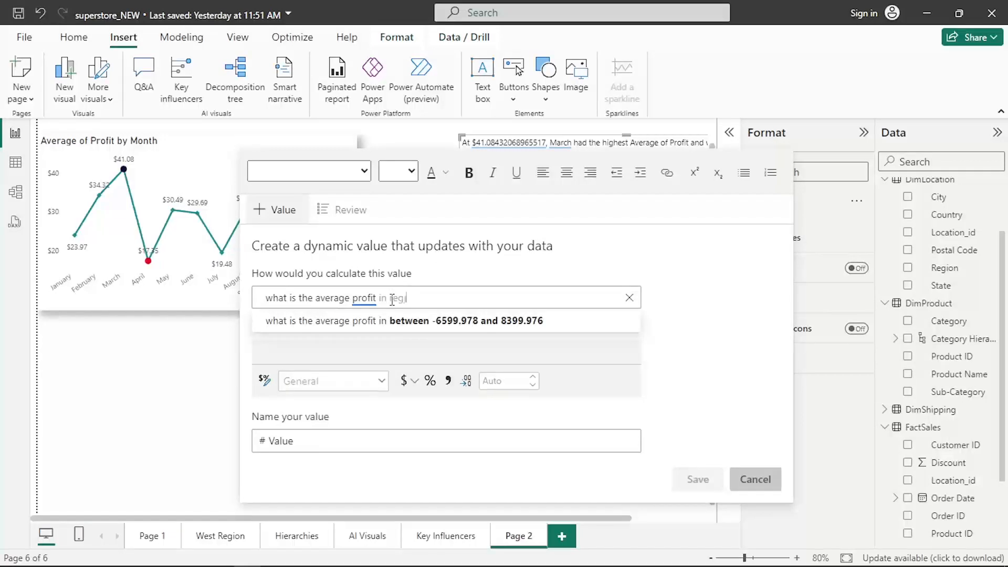
type("est")
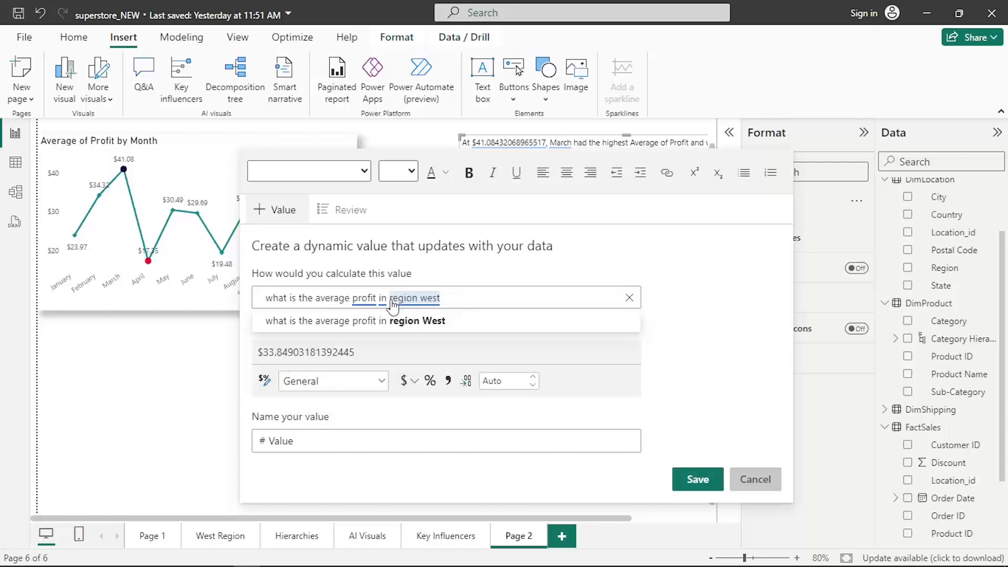
type("?")
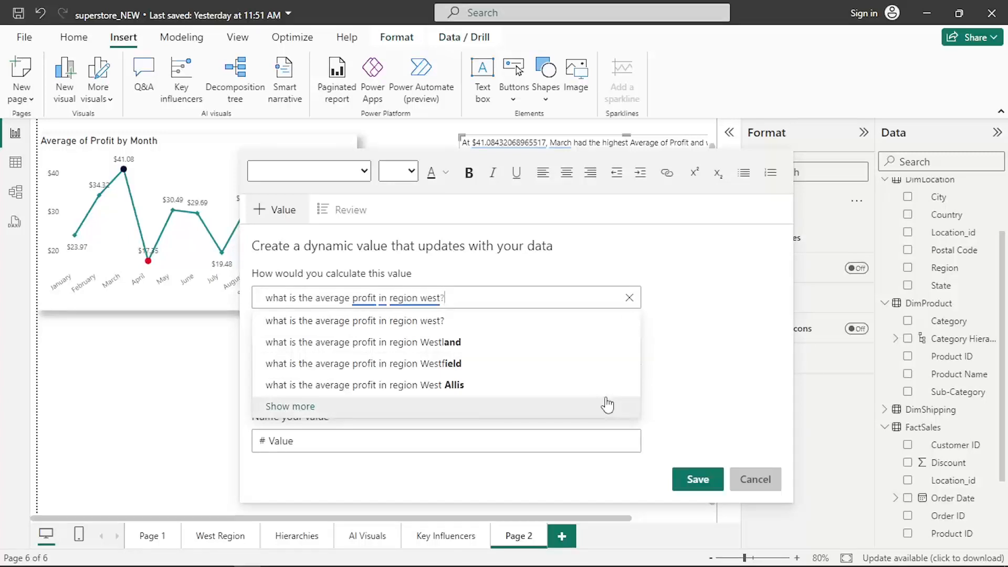
key("BackSpace")
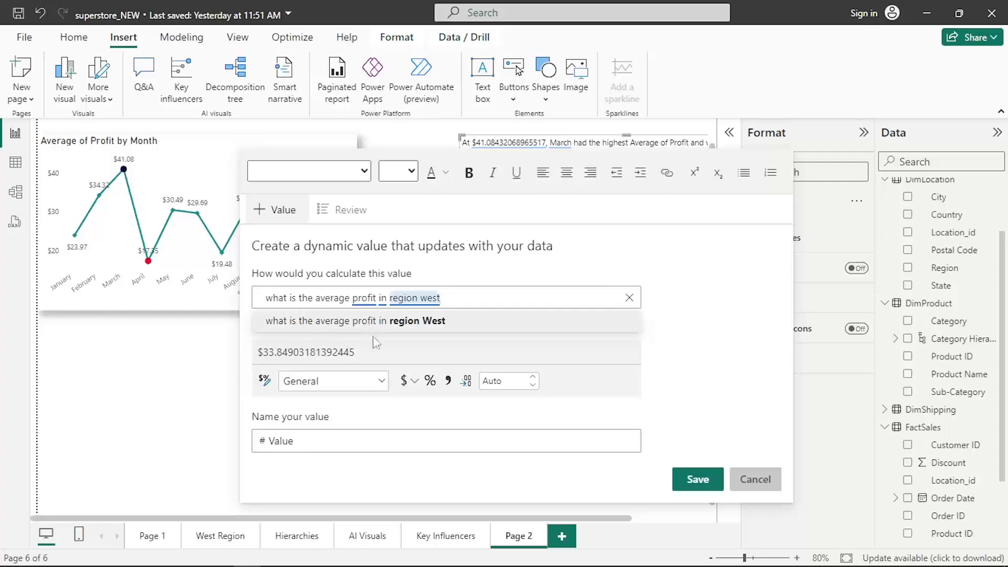
Step: Name the dynamic value "Average profit in west region"
left_click(296, 441)
key("BackSpace")
key("BackSpace")
key("BackSpace")
key("BackSpace")
key("BackSpace")
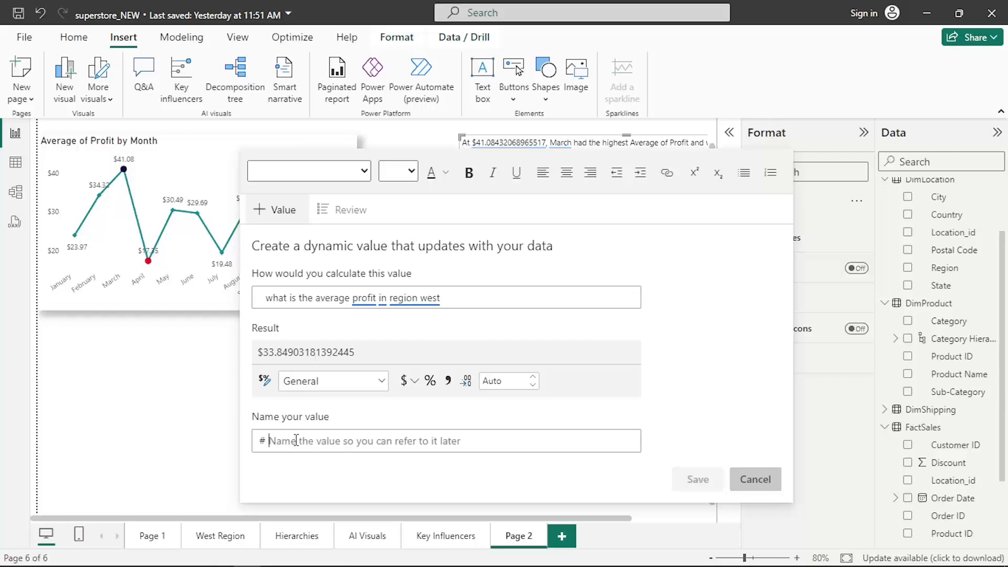
type("Ave")
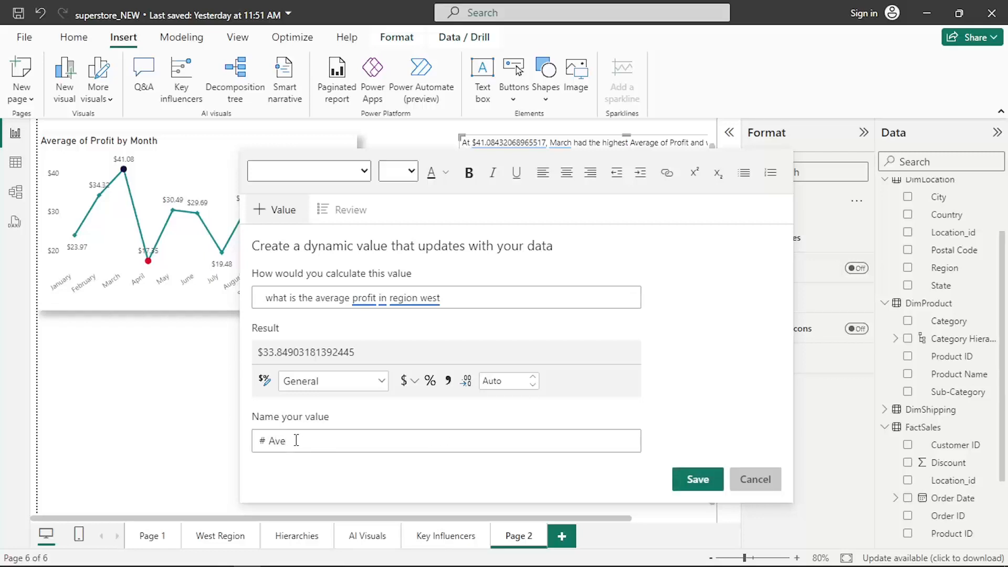
type("rage profit in west region")
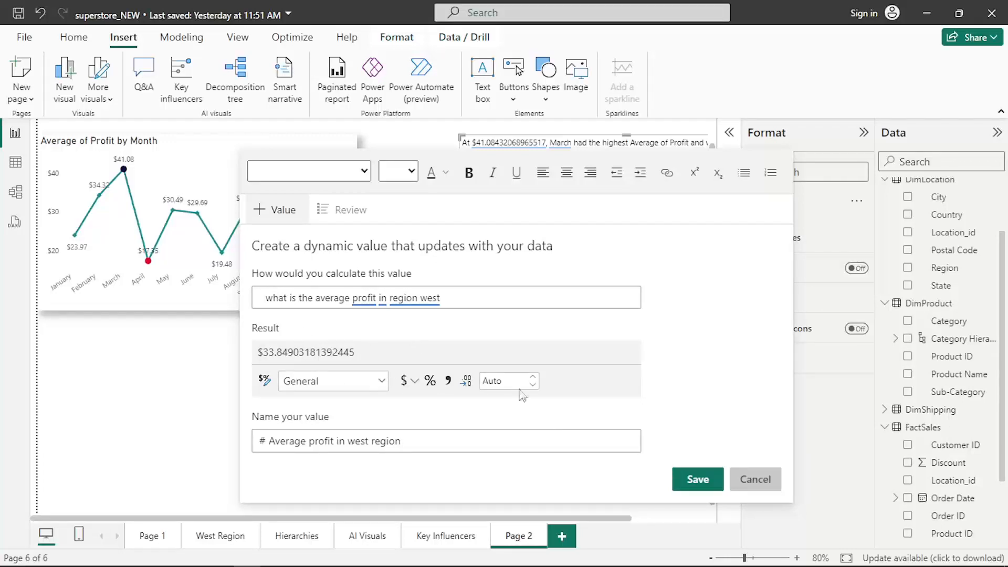
Step: Format the dynamic value as currency with 2 decimal places and save it into the narrative
left_click(537, 384)
left_click(534, 378)
type("2")
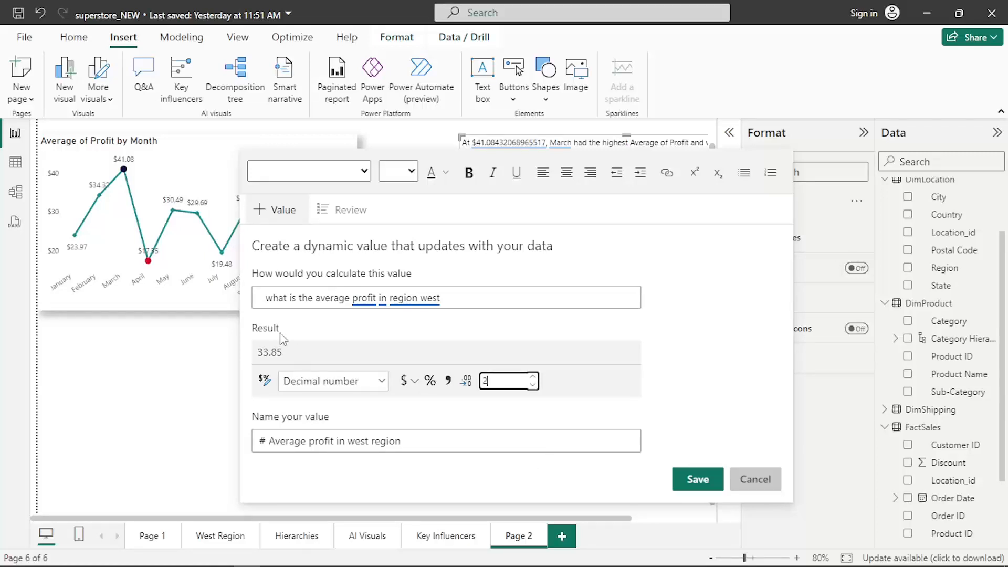
left_click(404, 380)
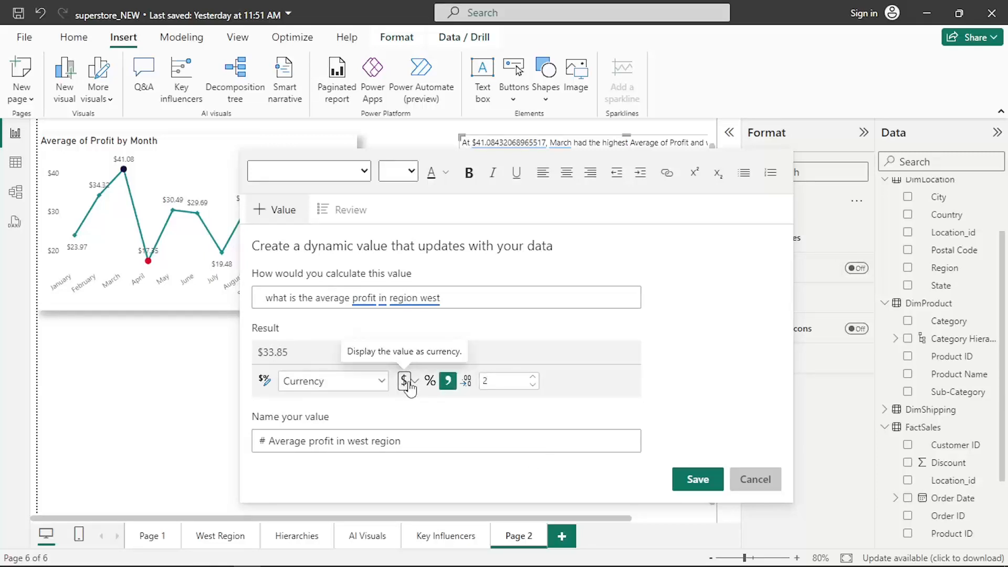
left_click(694, 486)
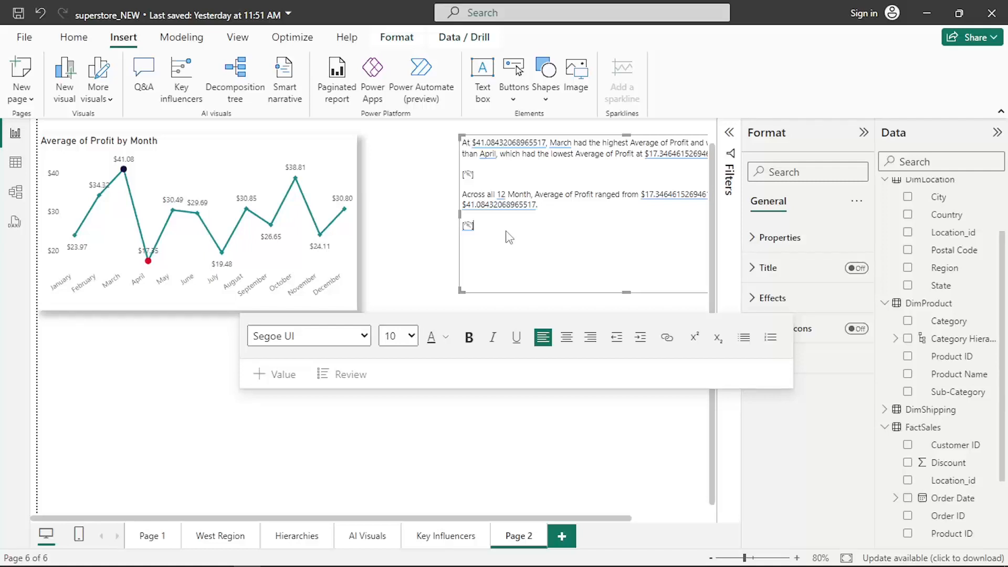
Step: Write "The average profit in the west region was" before the inserted value in the narrative and end the sentence with a period
left_click(492, 338)
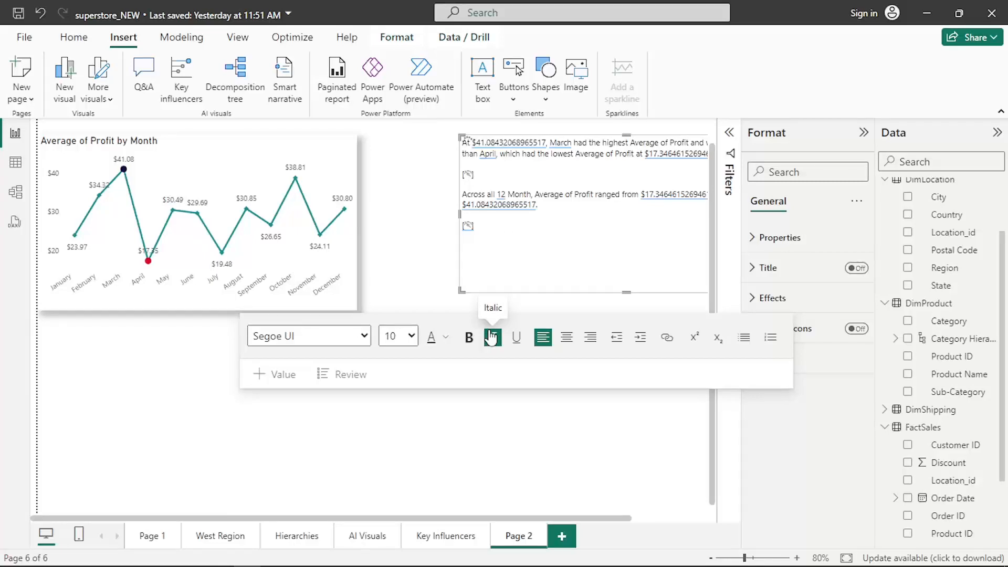
type("average profit in the west ")
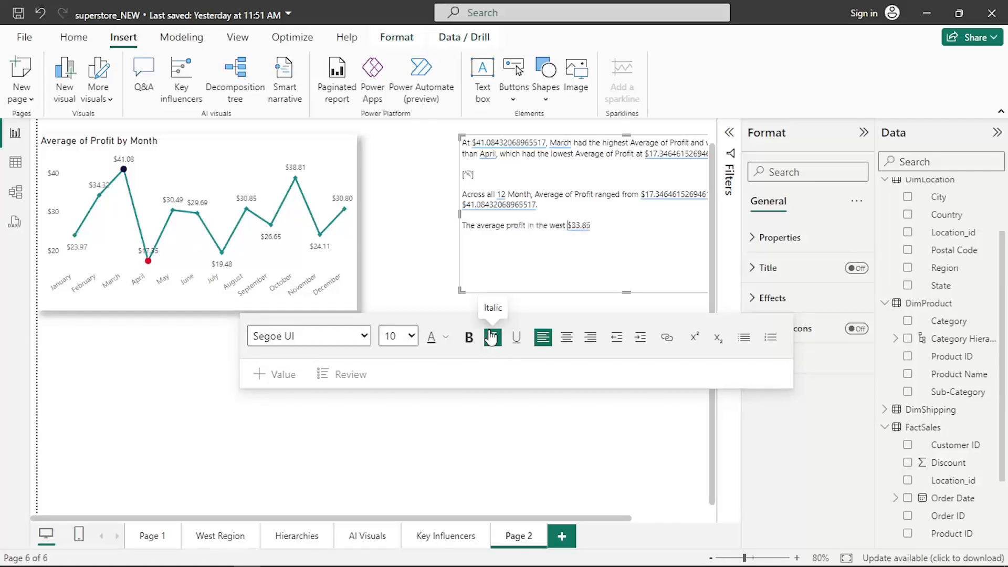
type("region was")
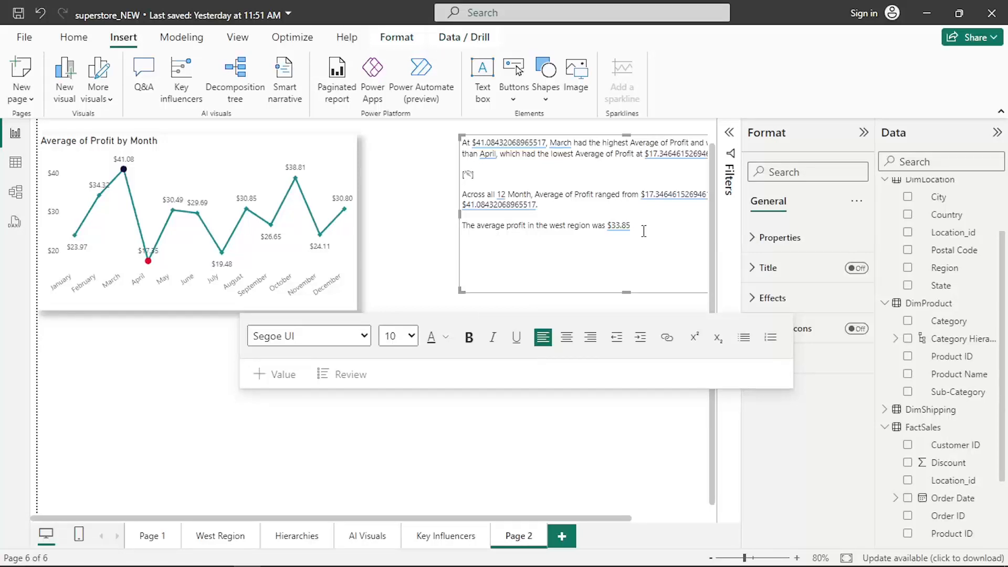
type(".")
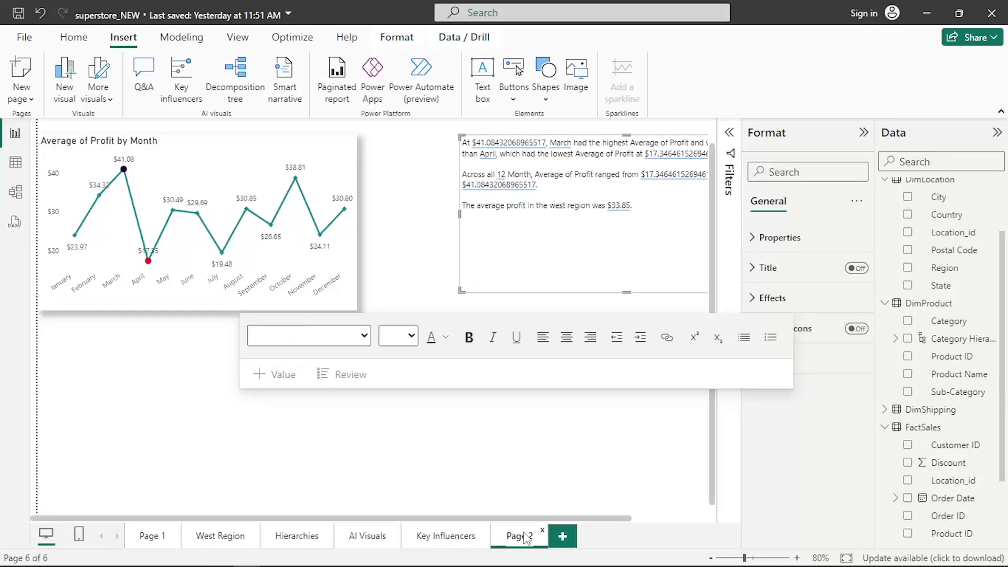
Step: Rename the current report page as "Smart Narrative" and add a new blank page
double_click(524, 536)
type("Smart")
type(" Narrativ")
type("e")
key("Return")
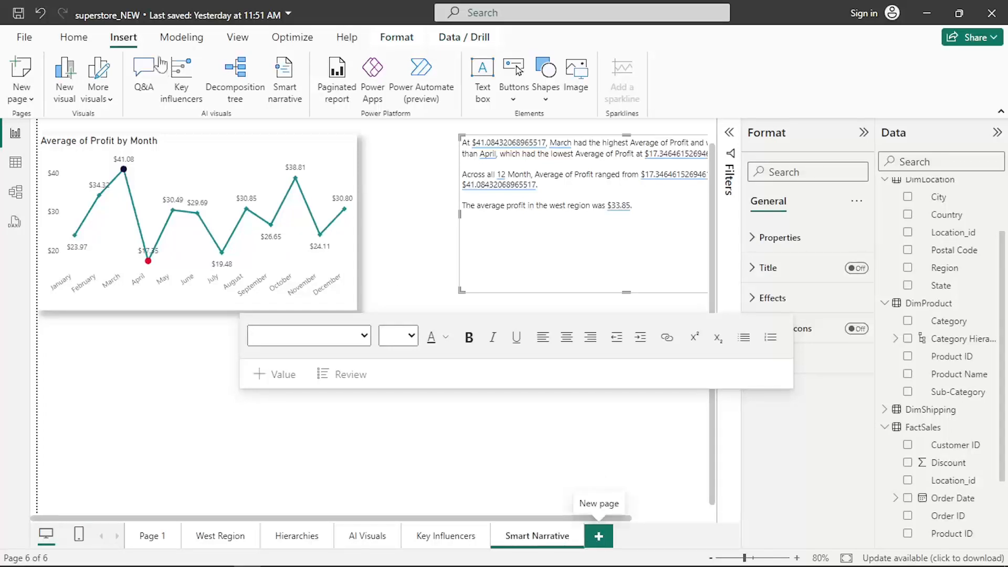
key("ctrl+m")
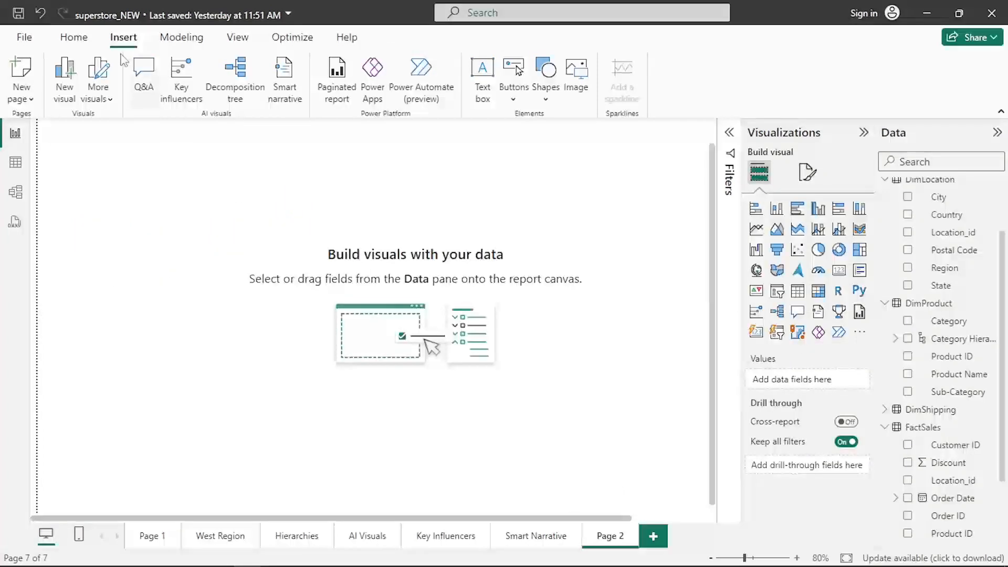
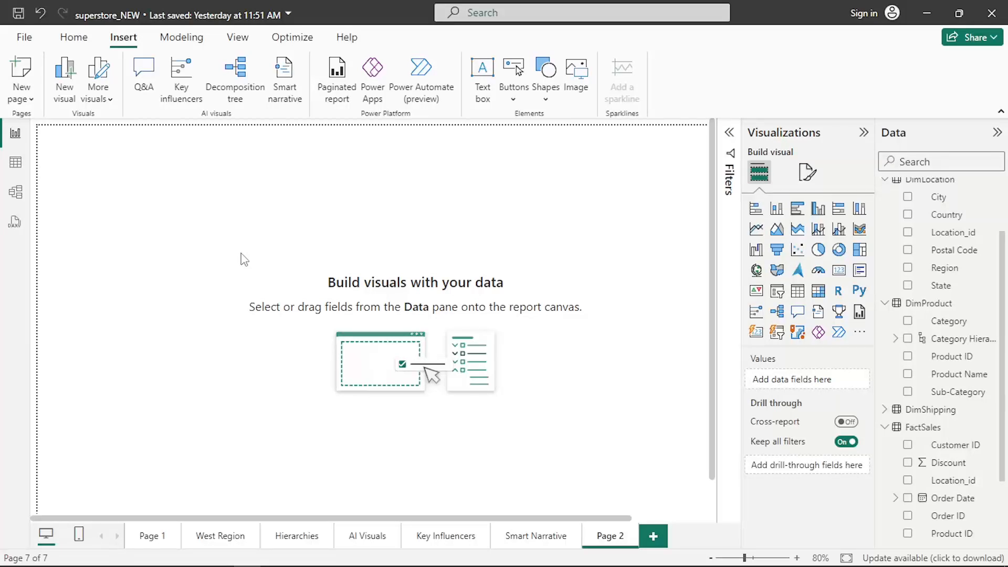
Step: Insert a Q&A visual on the blank page, enlarged to nearly fill the canvas and offset slightly from the upper-left corner
left_click(145, 82)
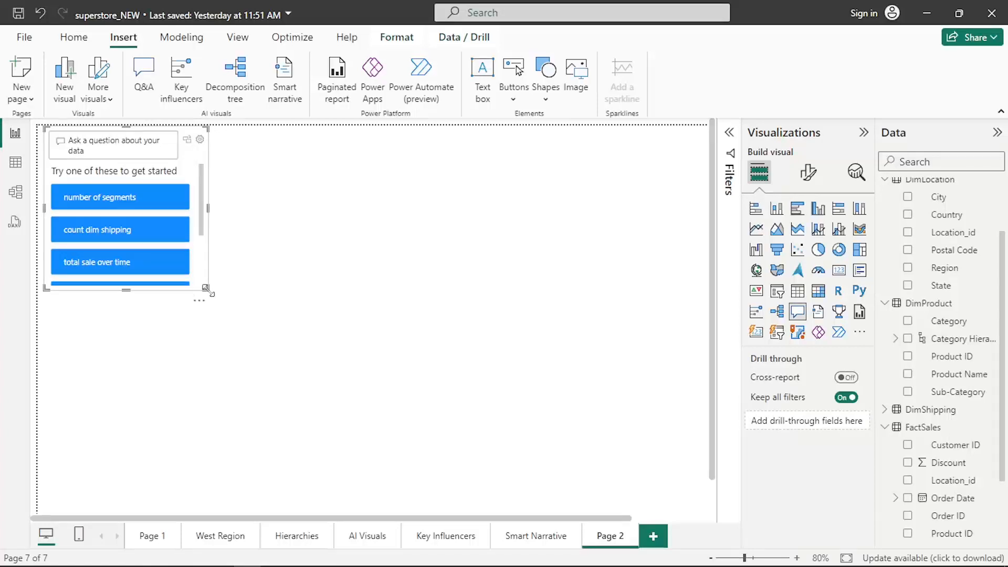
left_click_drag(207, 289, 674, 495)
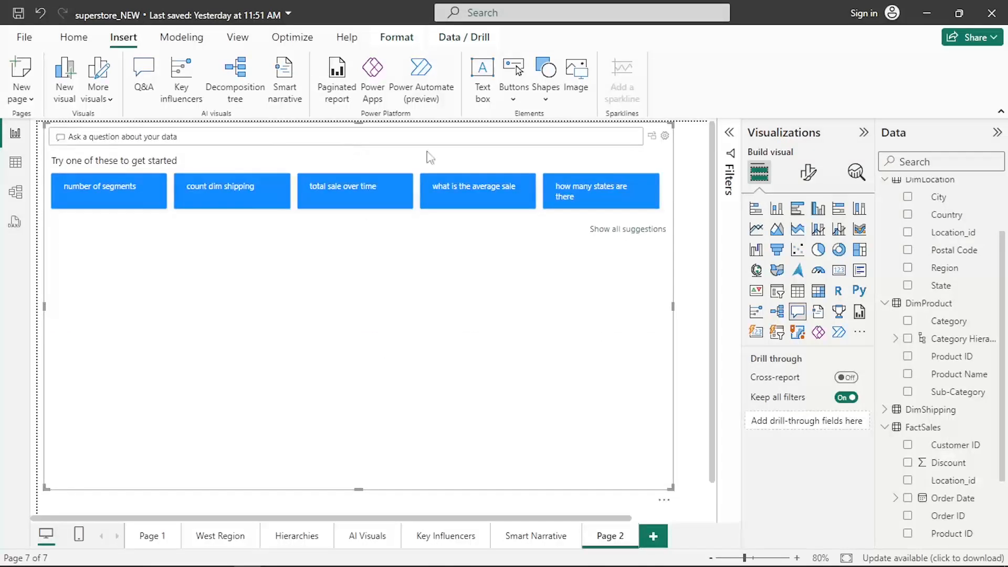
left_click_drag(572, 160, 591, 176)
left_click(580, 171)
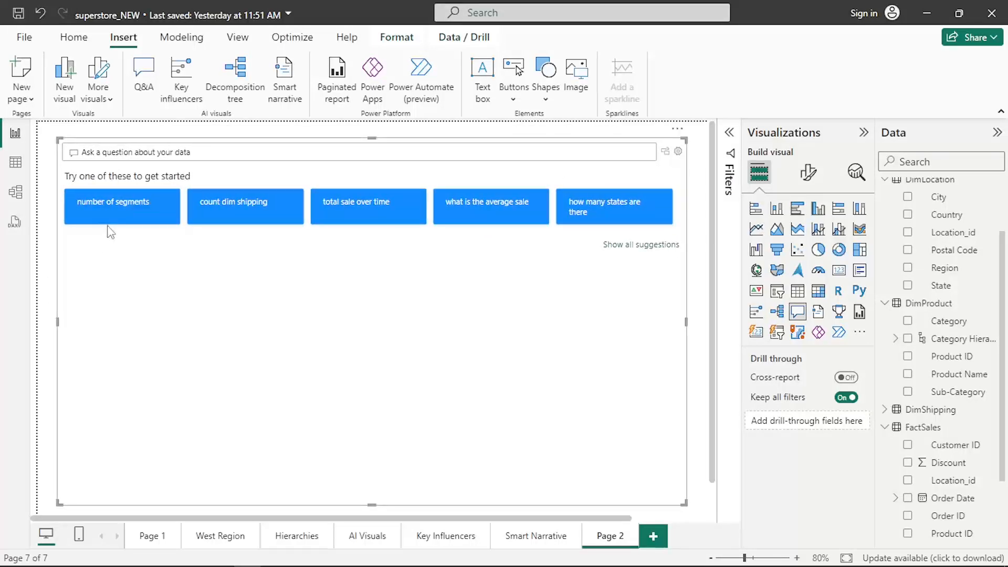
Step: Expand all suggested questions, view the answer to "how many dim customers are there", and clear the question
left_click(619, 245)
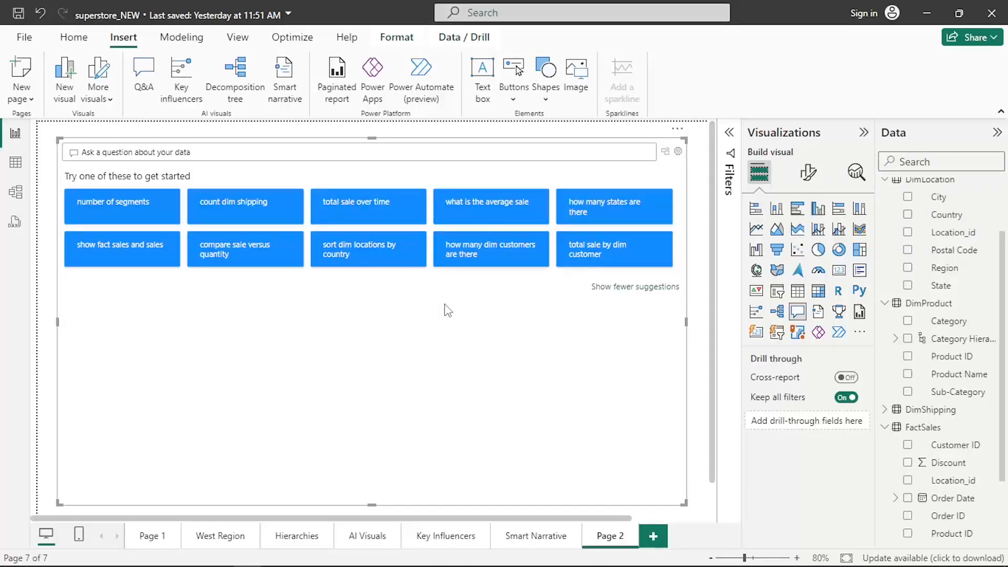
left_click(481, 255)
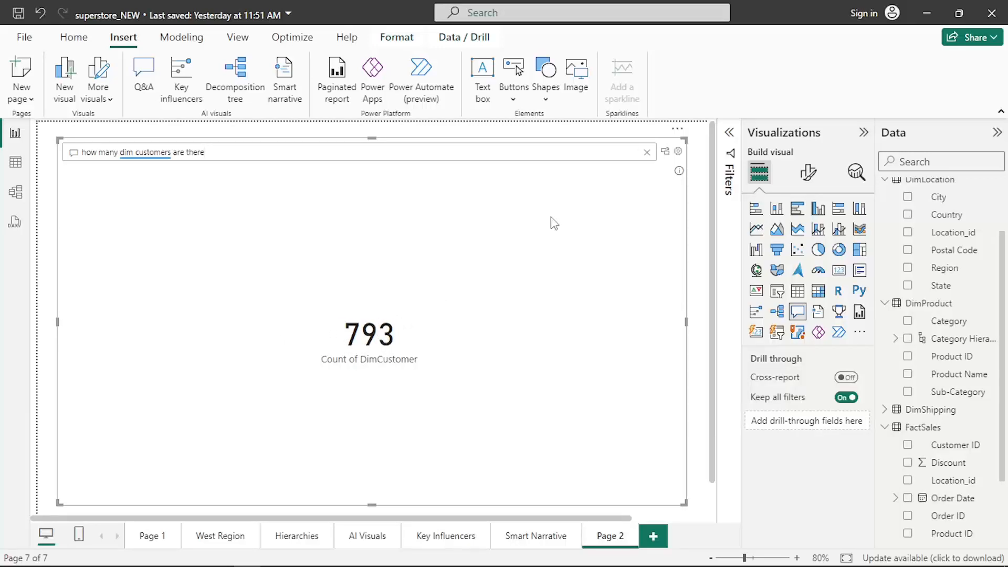
left_click(646, 152)
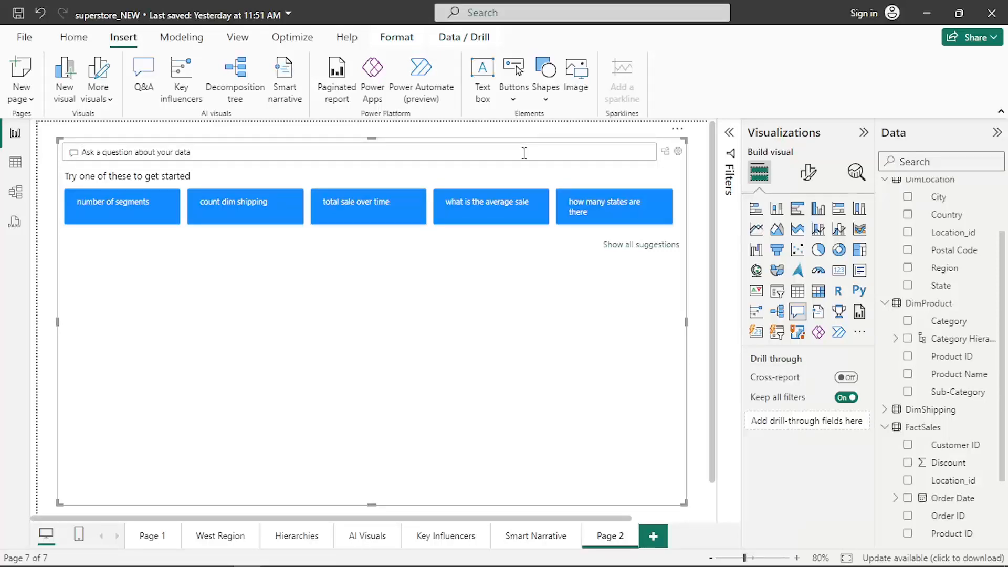
Step: Ask the Q&A visual "How many product ID are in the Technology category?"
type("H")
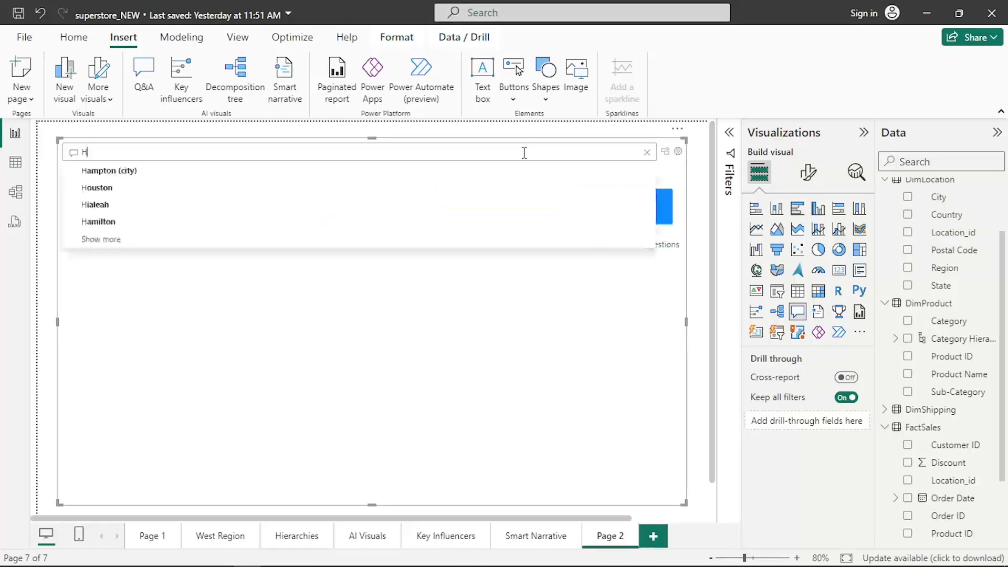
type("ow many")
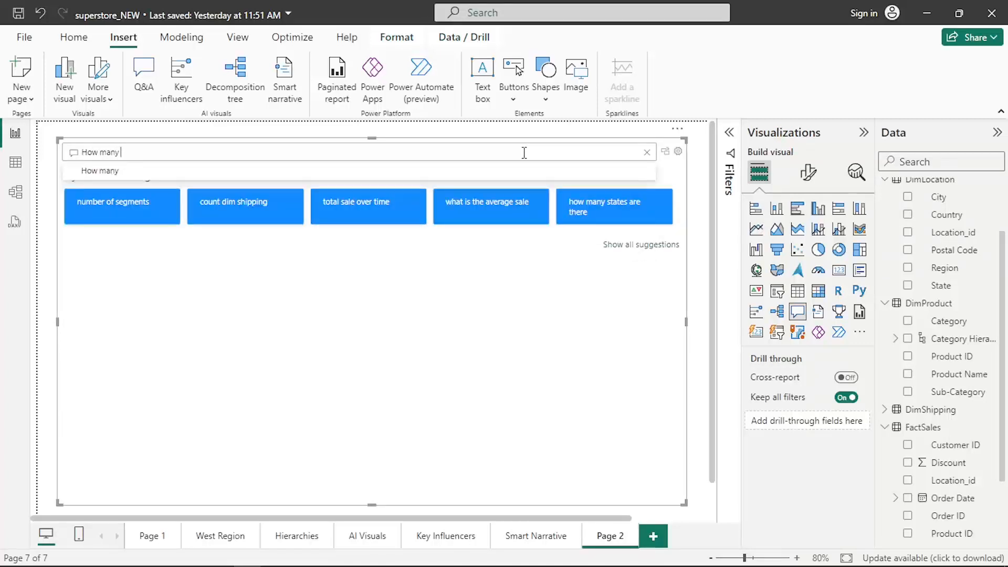
type(" products")
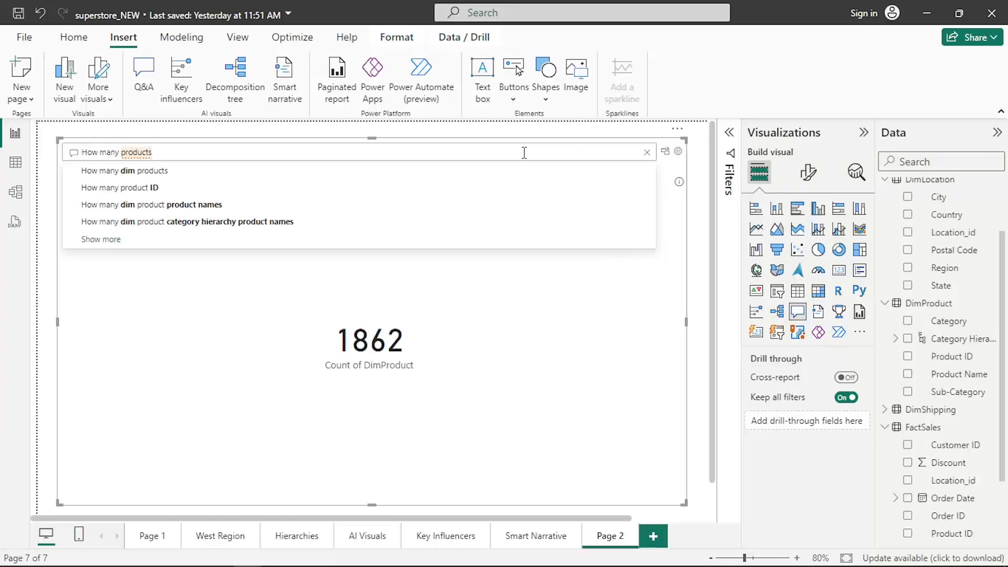
key("BackSpace")
key("Tab")
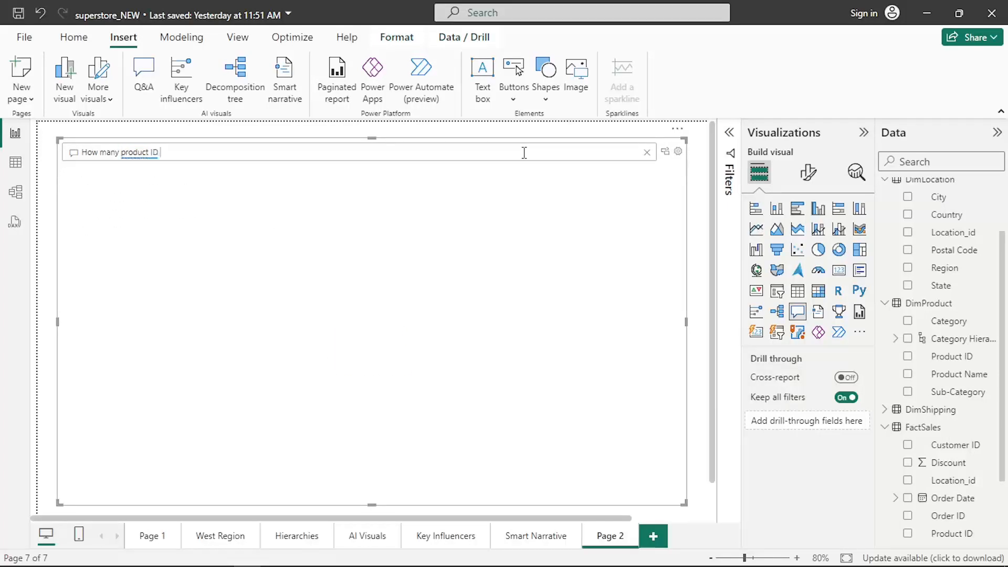
type("a")
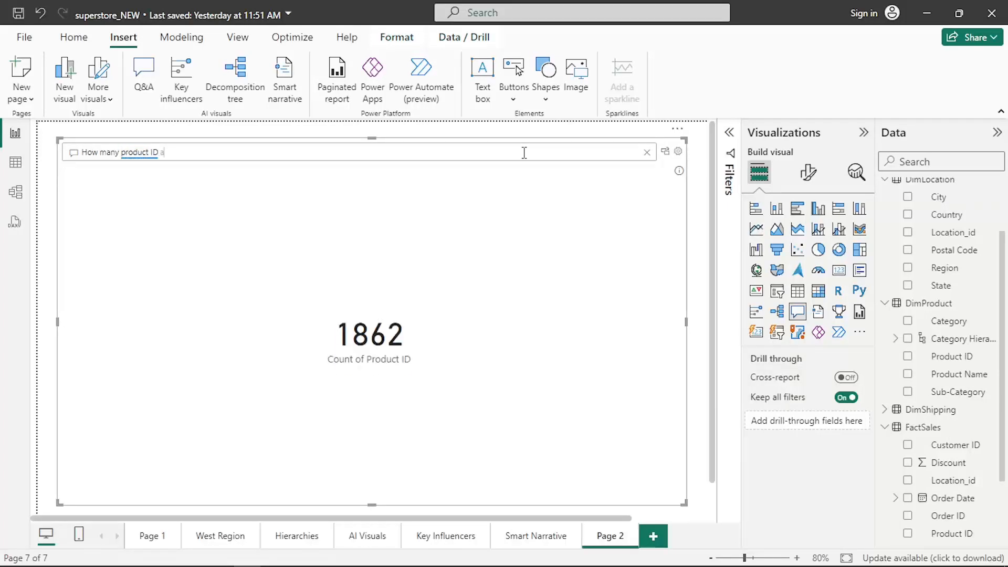
type("re in")
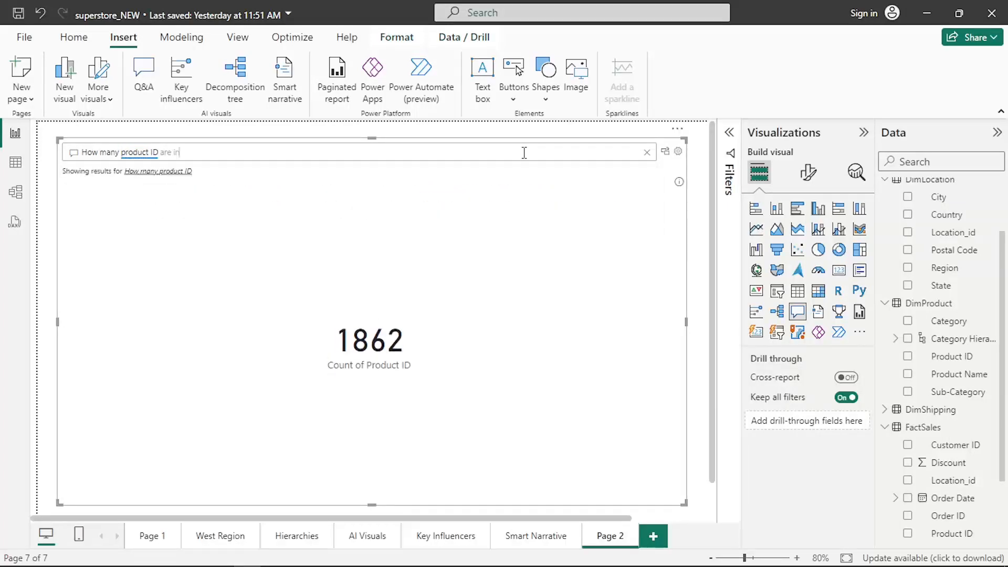
type(" the")
type("Te")
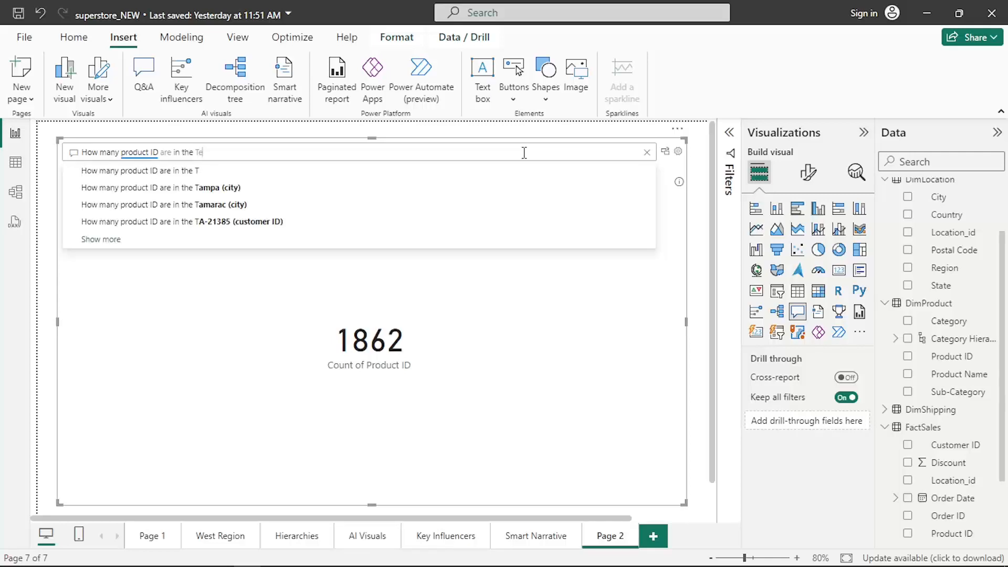
type("chnoloty")
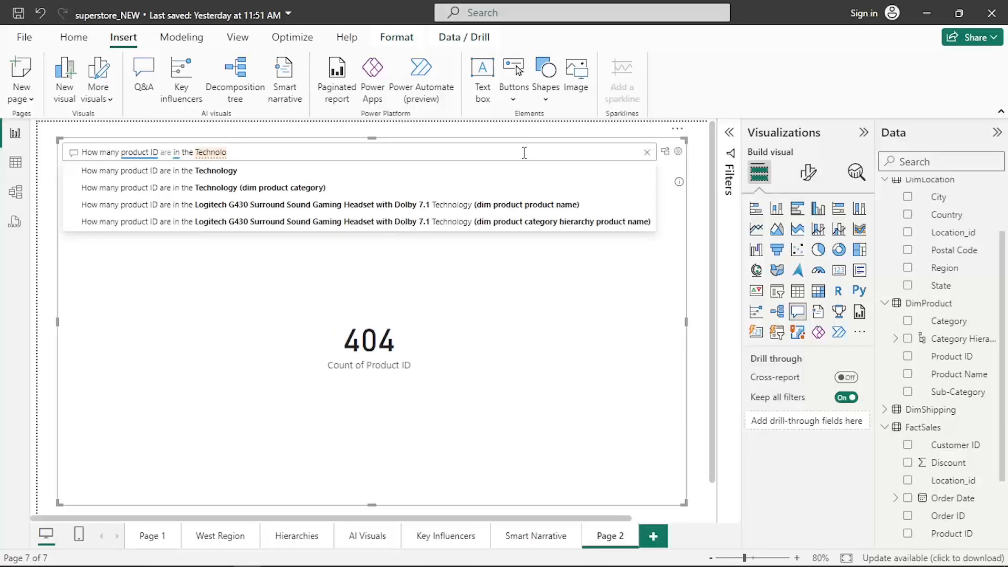
type("gy")
key("Return")
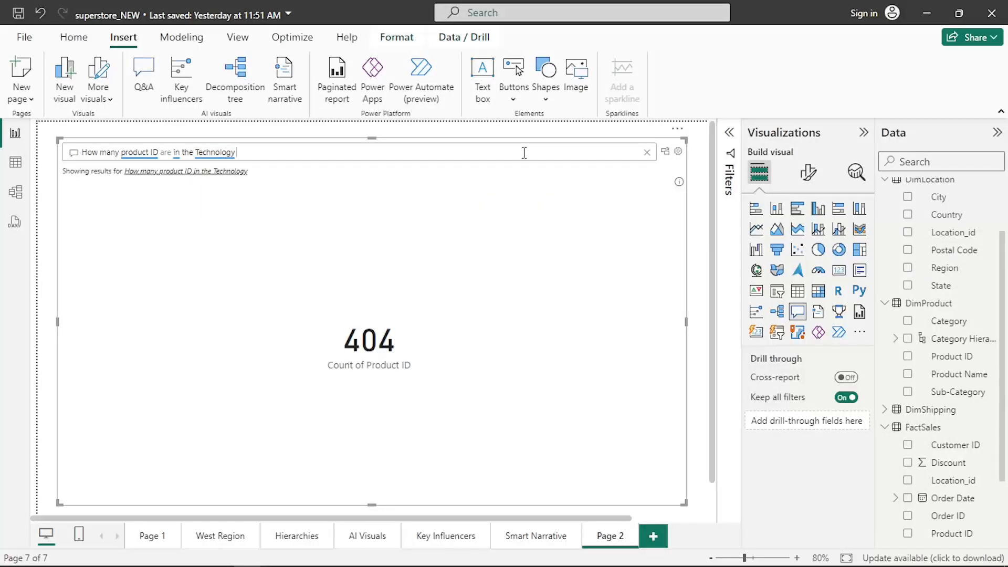
type("categor")
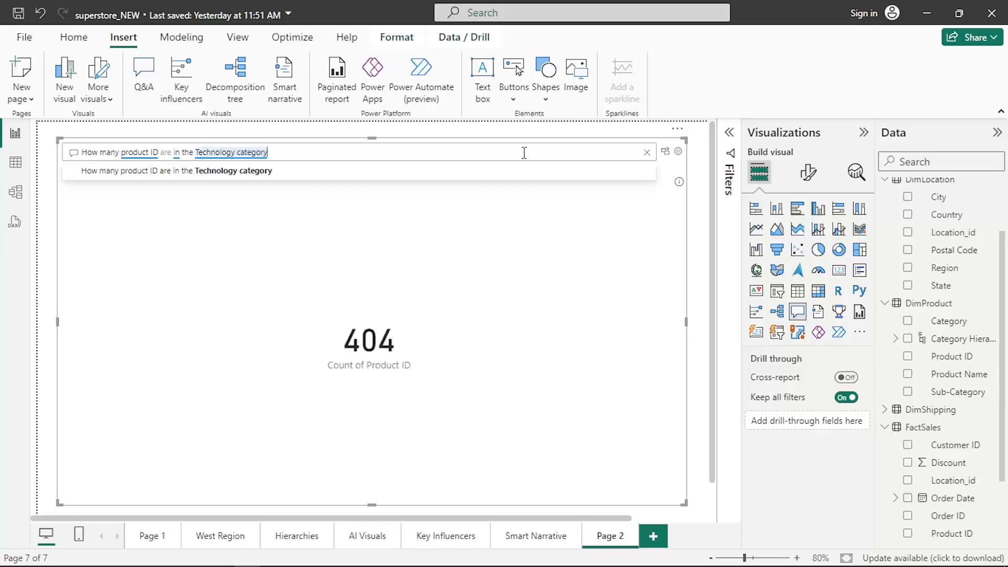
type("y?")
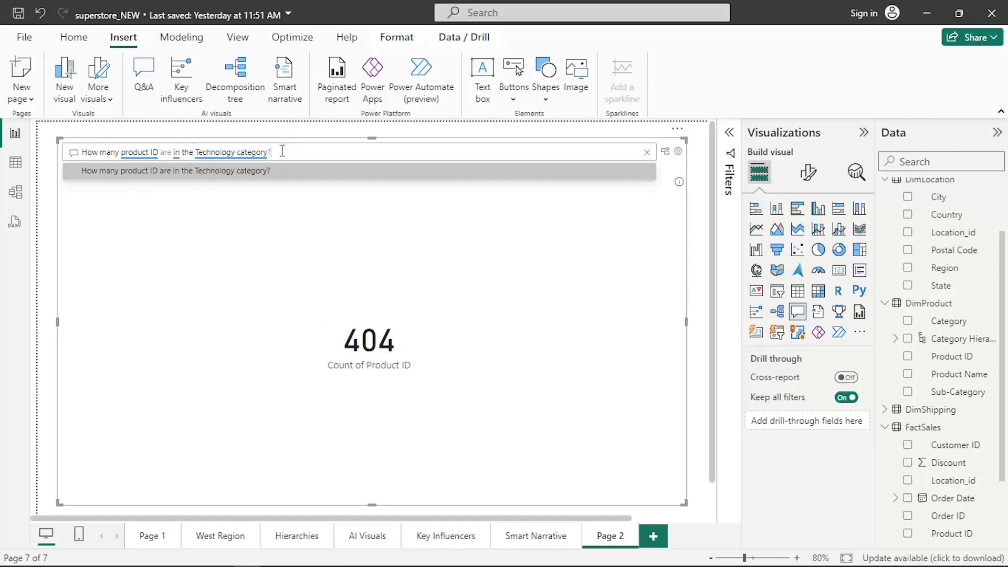
Step: Clear the Technology category question from the Q&A visual
key("BackSpace")
key("BackSpace")
key("BackSpace")
key("BackSpace")
key("BackSpace")
key("BackSpace")
key("BackSpace")
key("BackSpace")
key("BackSpace")
key("BackSpace")
key("BackSpace")
key("BackSpace")
key("BackSpace")
key("BackSpace")
key("BackSpace")
key("BackSpace")
key("BackSpace")
key("BackSpace")
key("BackSpace")
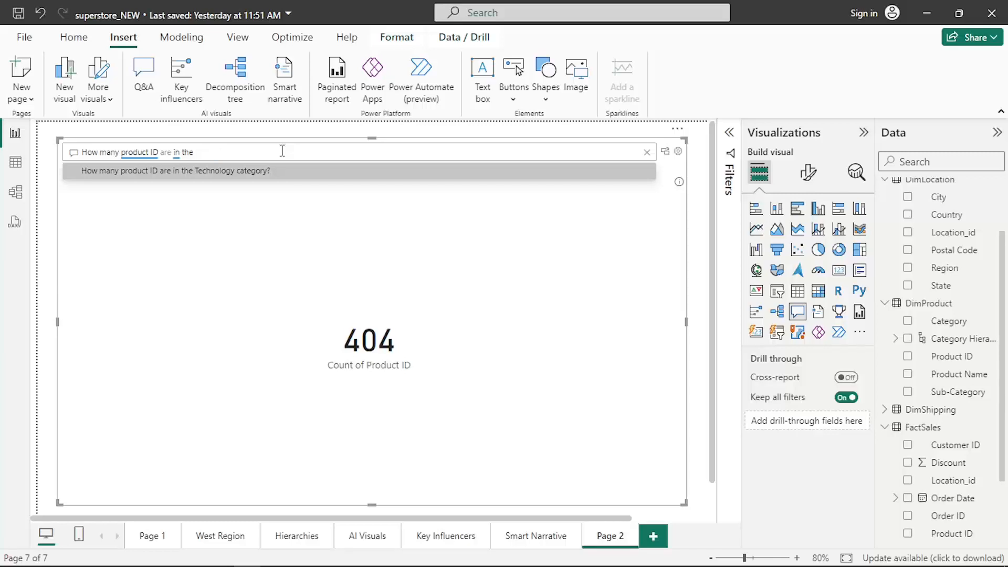
key("BackSpace")
key("BackSpace")
key("BackSpace")
key("BackSpace")
key("BackSpace")
key("BackSpace")
key("BackSpace")
left_click(647, 154)
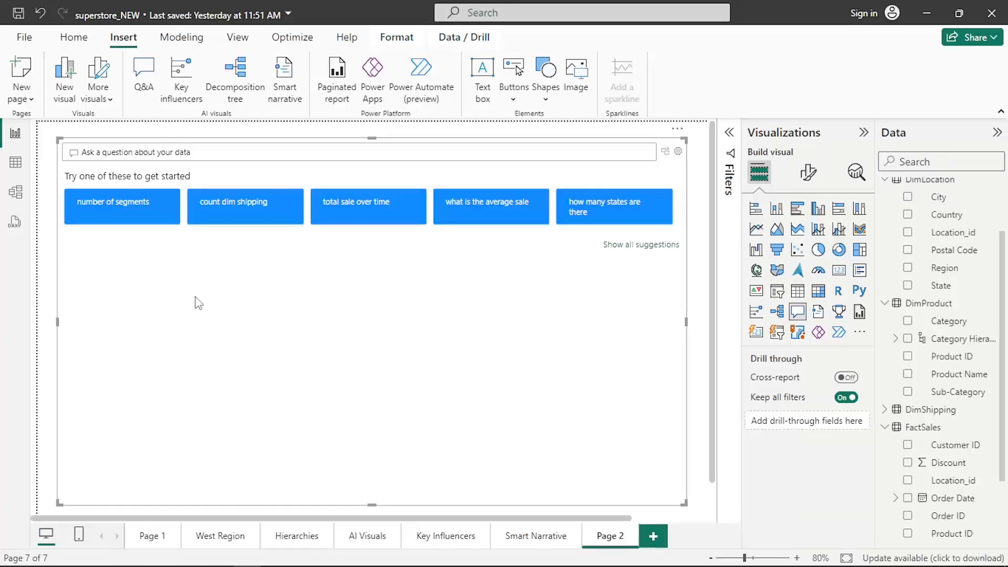
Step: Ask the Q&A visual for the total monthly quantity in 2016 as a bar chart
type("What is")
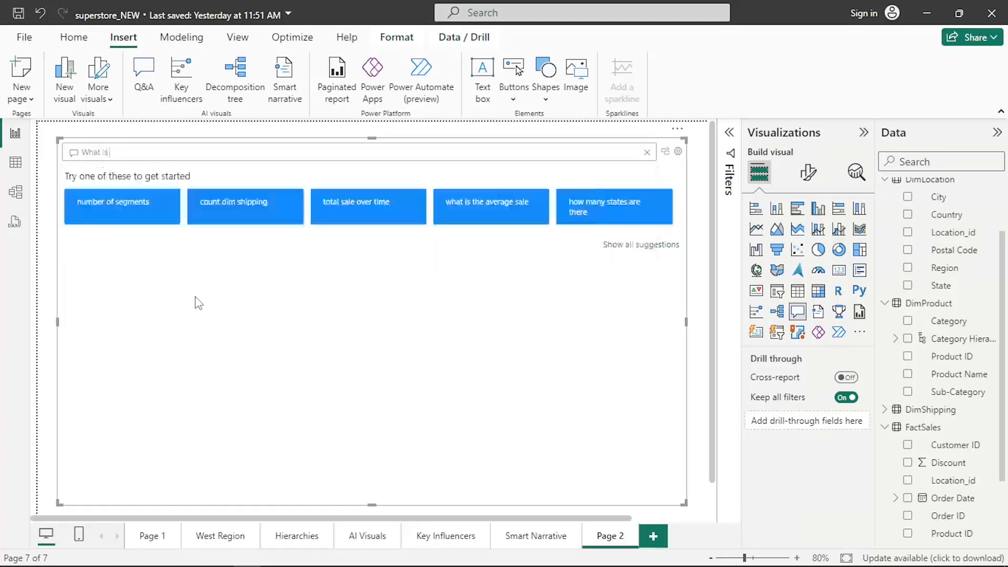
type(" the total mo")
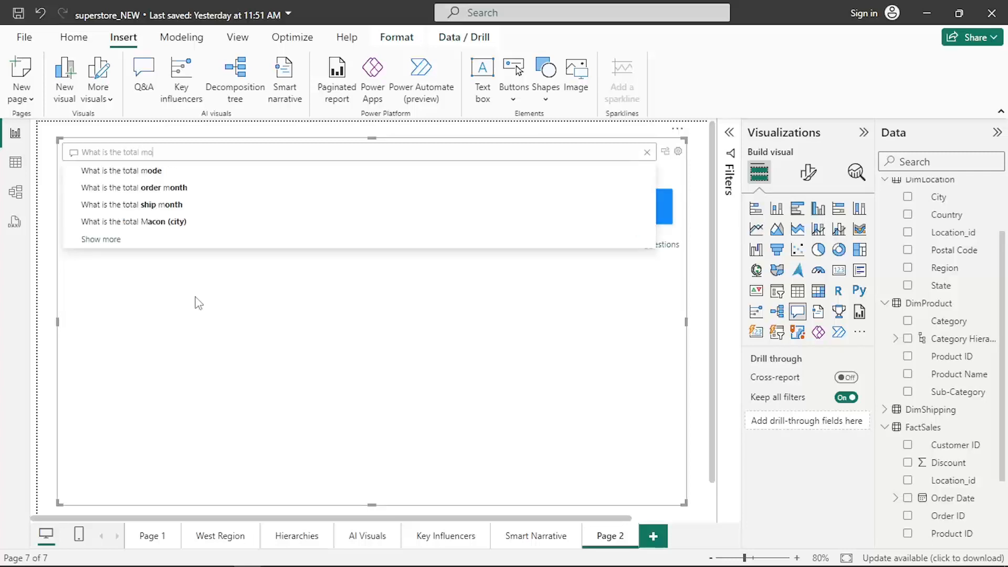
type("ntlhy")
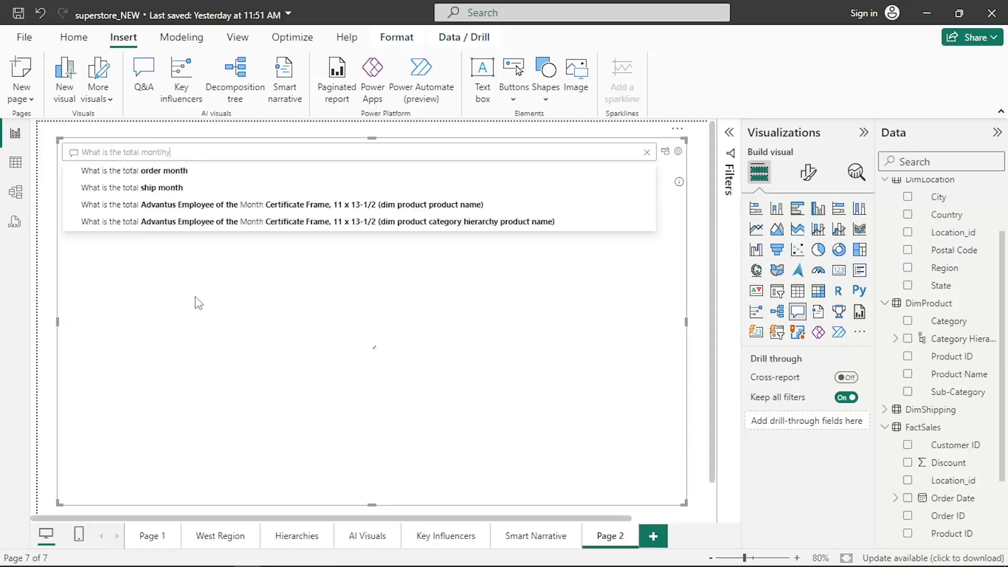
type(" q")
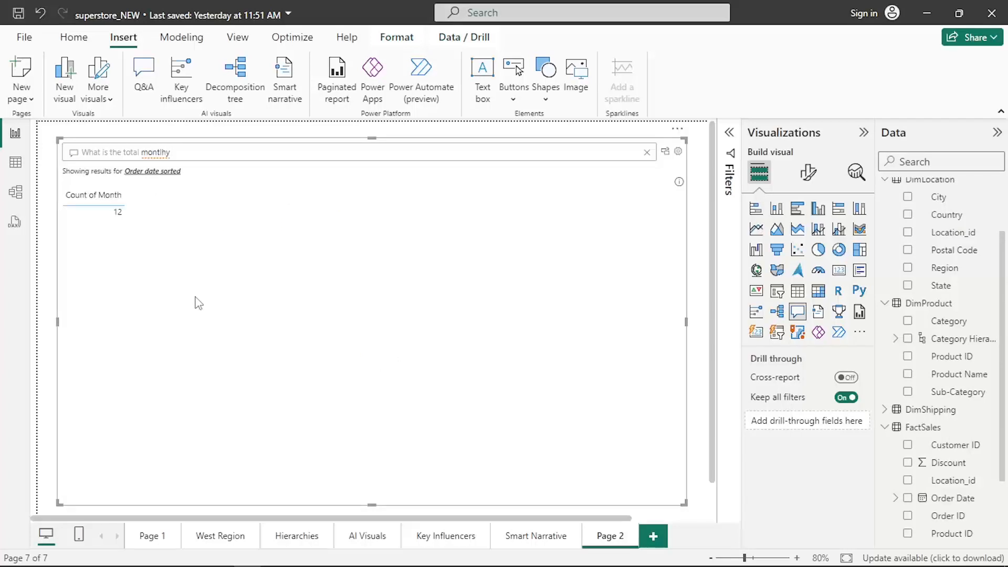
type("ua")
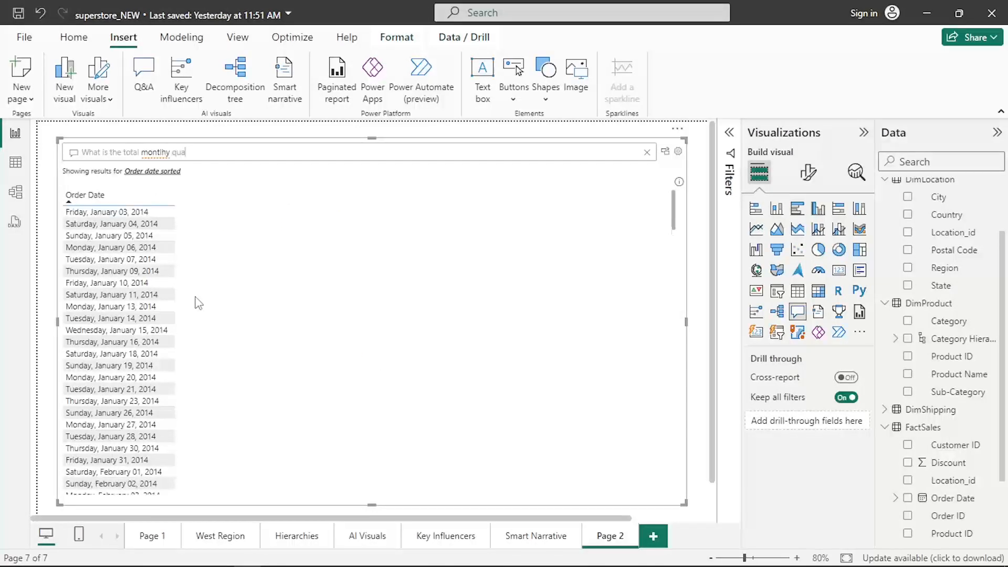
type("ntity")
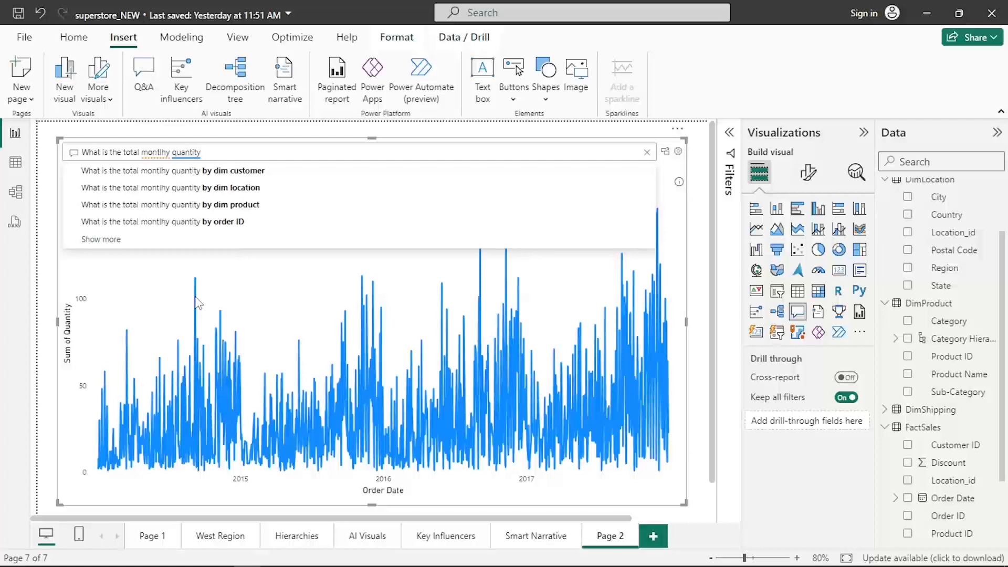
type("in")
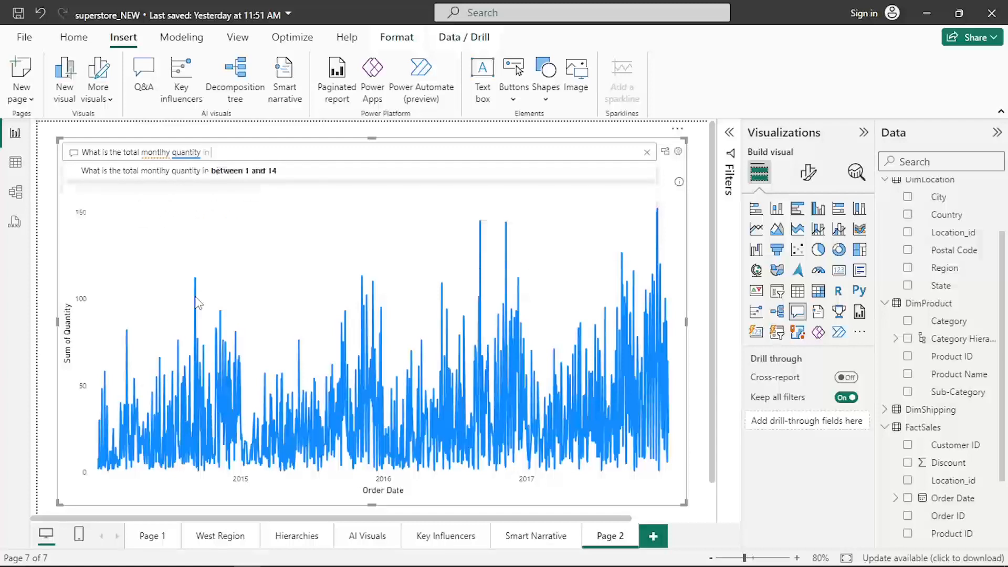
type(" 201")
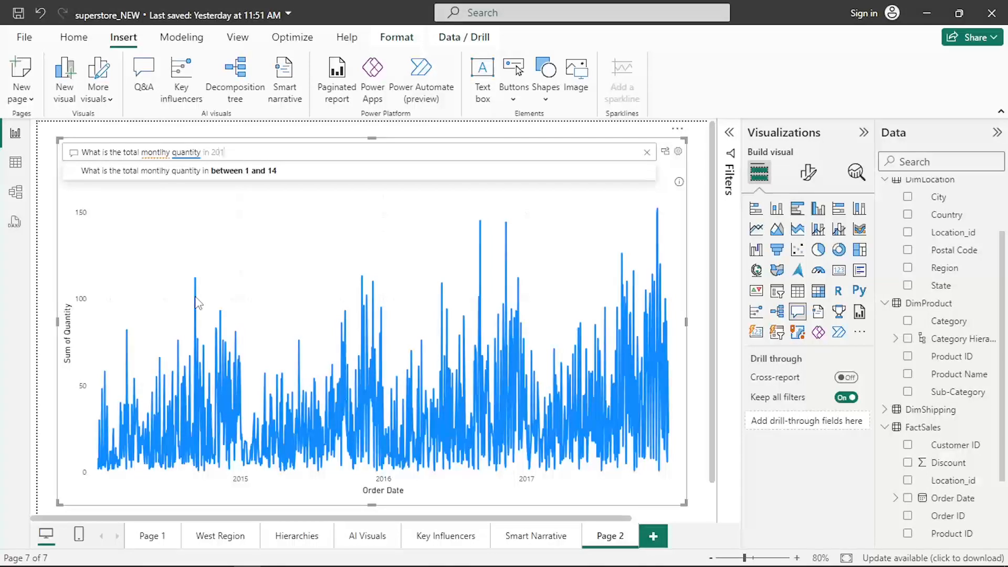
type("6")
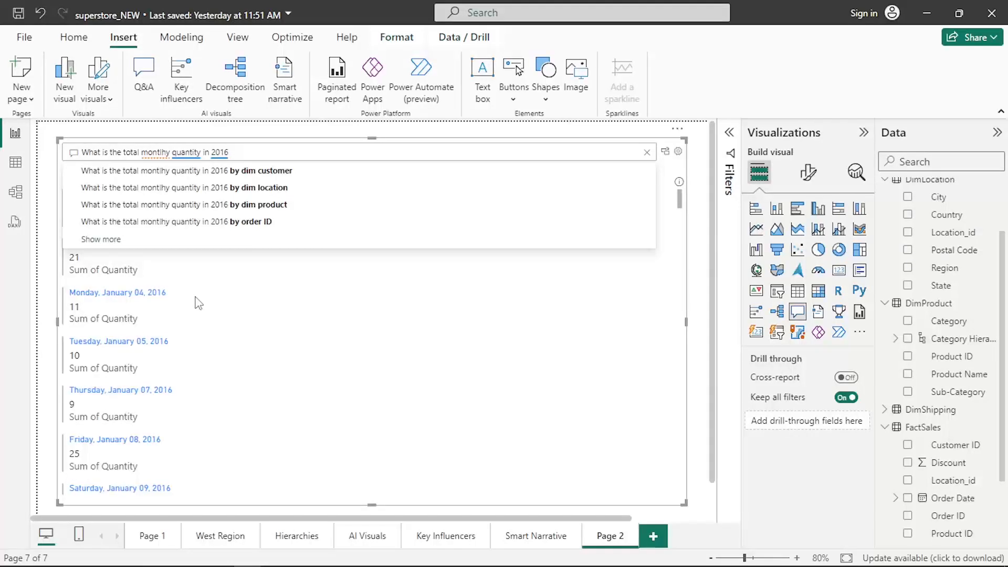
type("bar chart")
key("Tab")
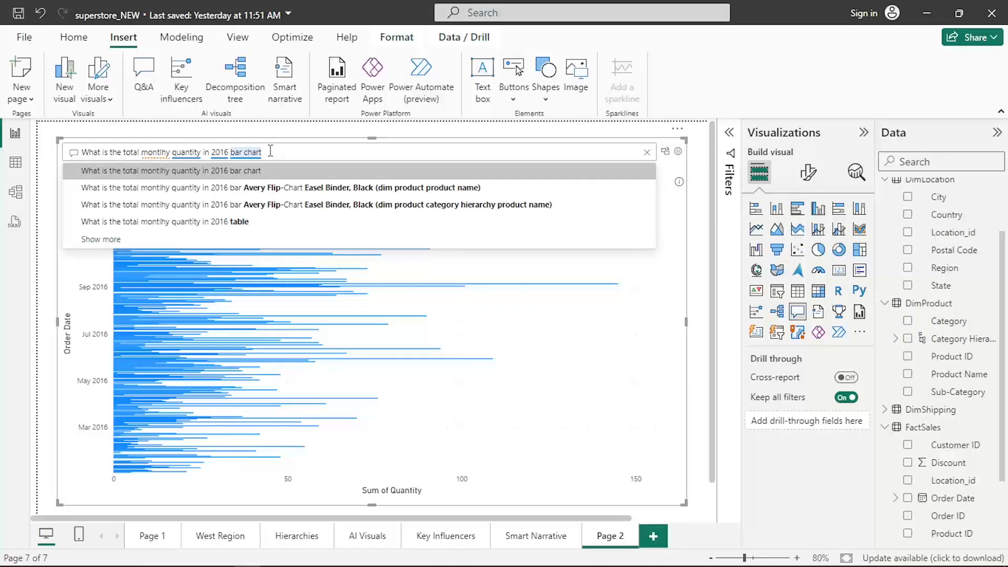
Step: Change the chart type requested in the 2016 quantity question to "line chart"
key("BackSpace")
key("BackSpace")
key("BackSpace")
key("BackSpace")
key("BackSpace")
key("BackSpace")
key("BackSpace")
key("BackSpace")
key("BackSpace")
type("line cha")
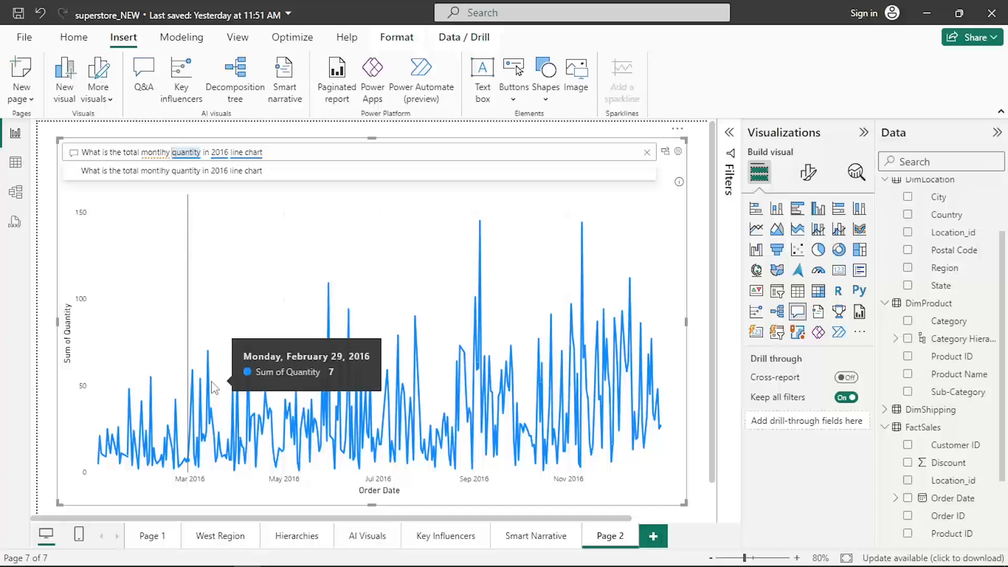
Step: Replace "total monthly" with "sum of" in the Q&A question about the 2016 quantity line chart
key("BackSpace")
key("BackSpace")
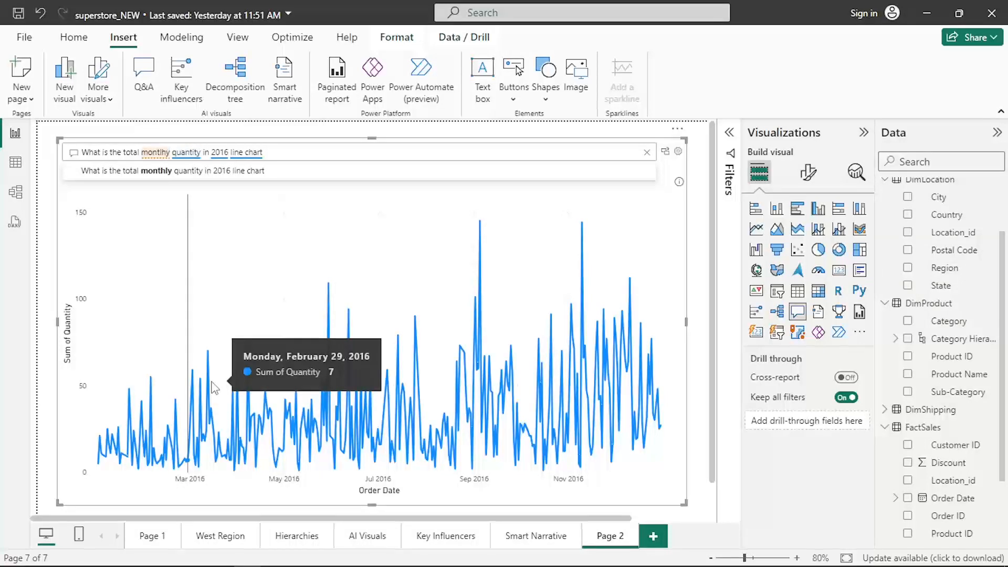
key("BackSpace")
key("BackSpace")
key("BackSpace")
key("BackSpace")
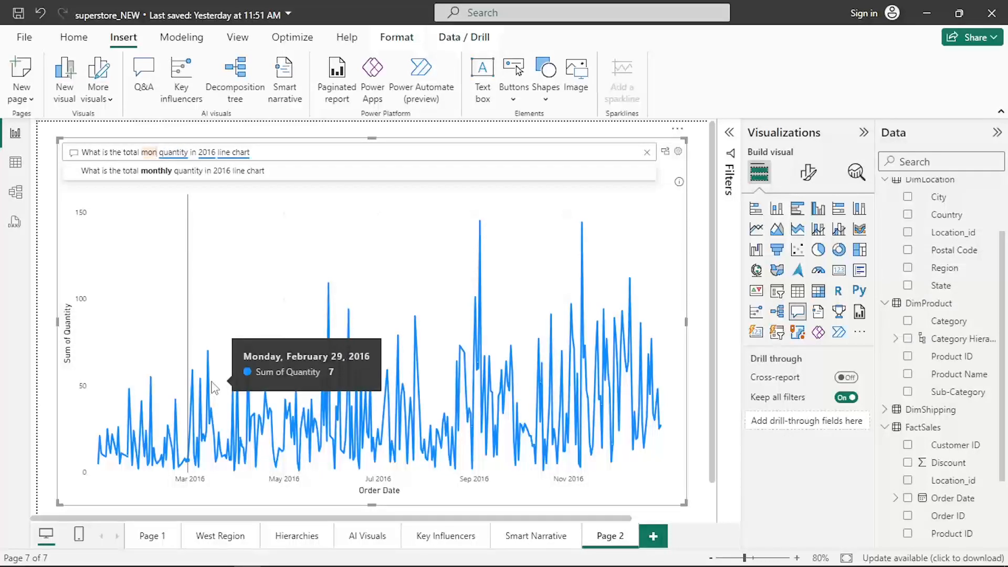
key("BackSpace")
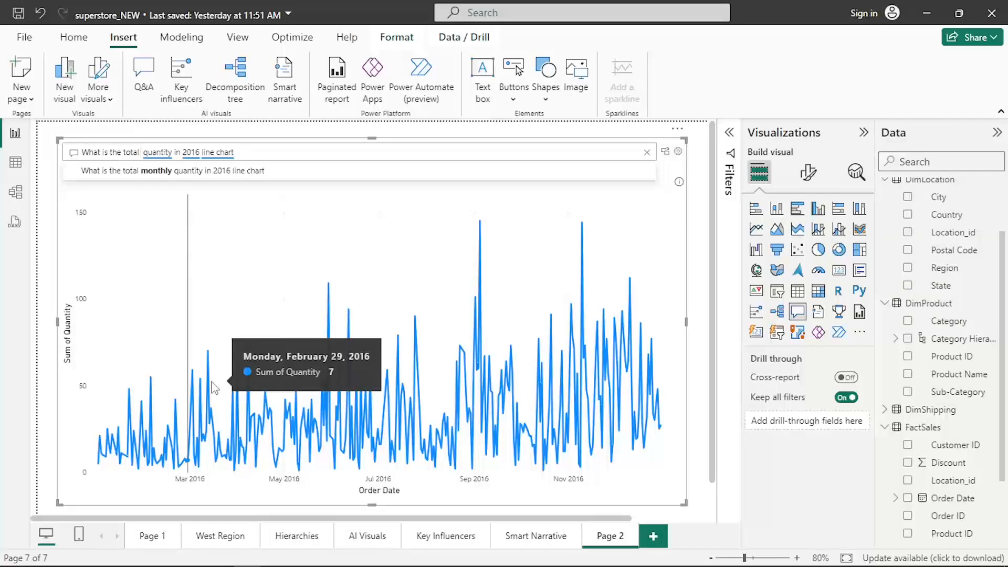
key("BackSpace")
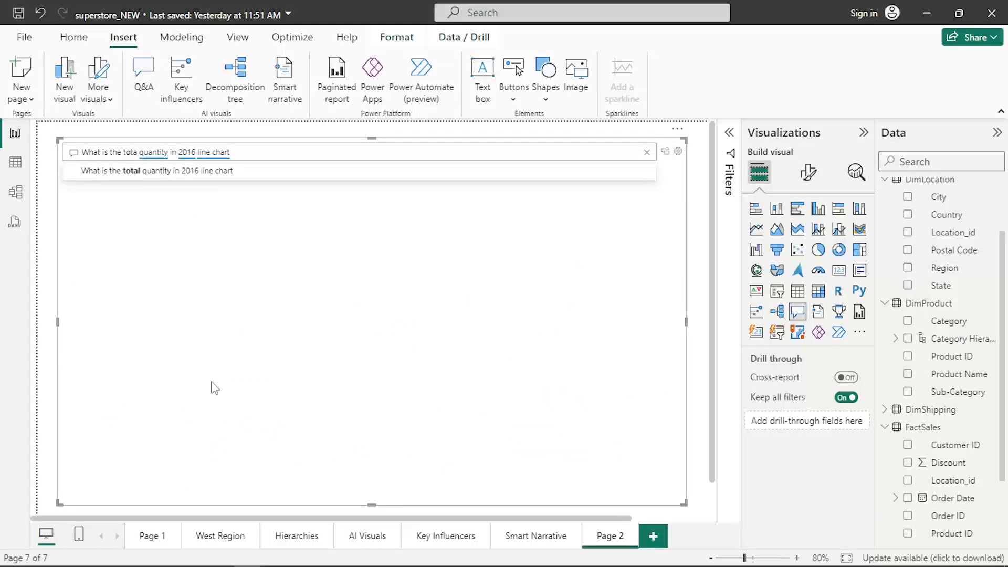
key("Delete")
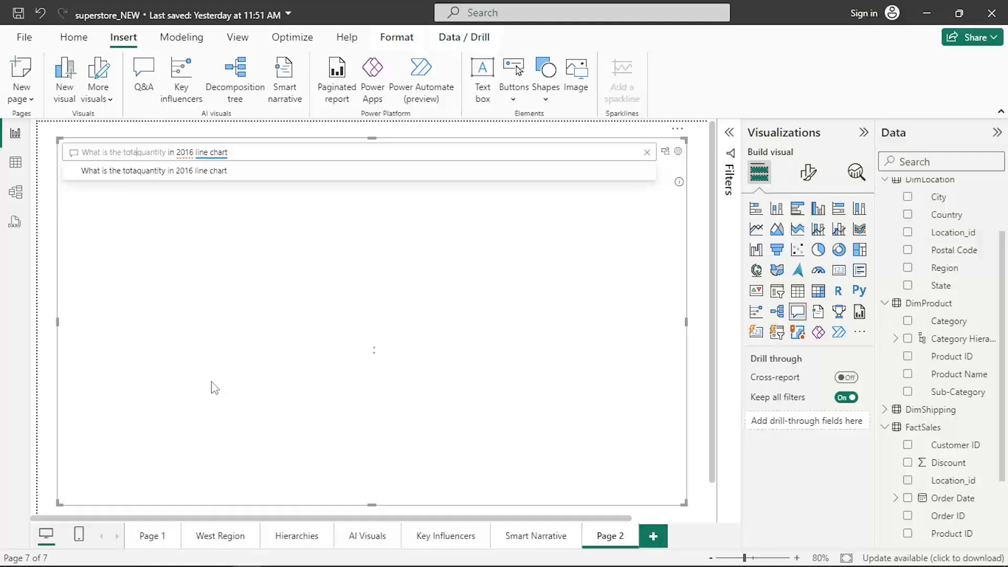
key("BackSpace")
key("BackSpace")
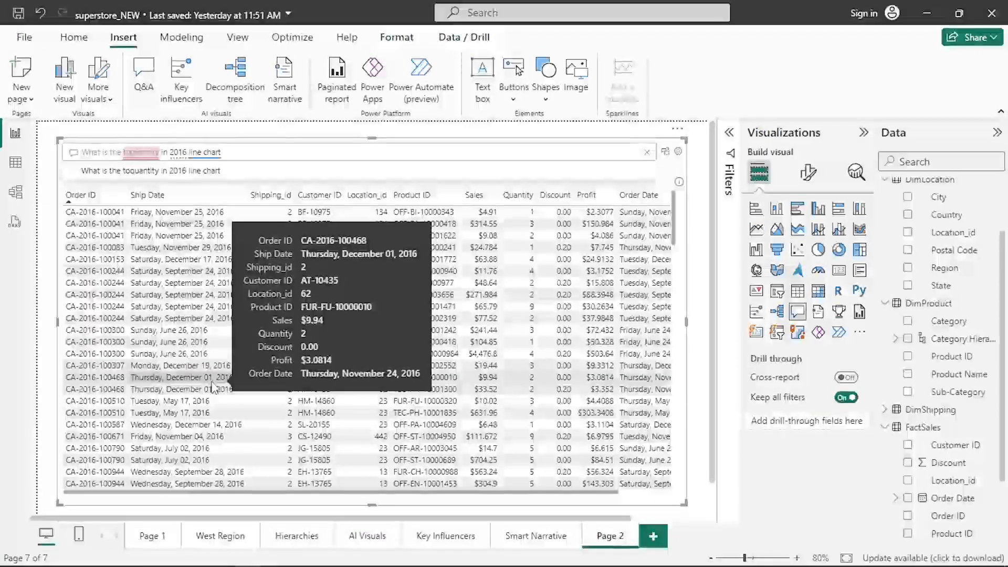
key("BackSpace")
key("BackSpace")
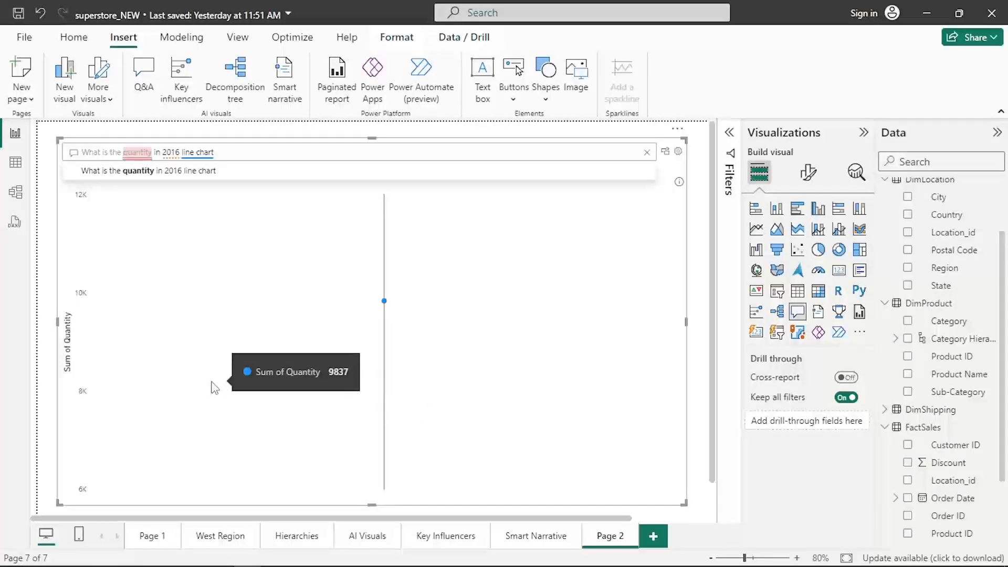
type("sumo")
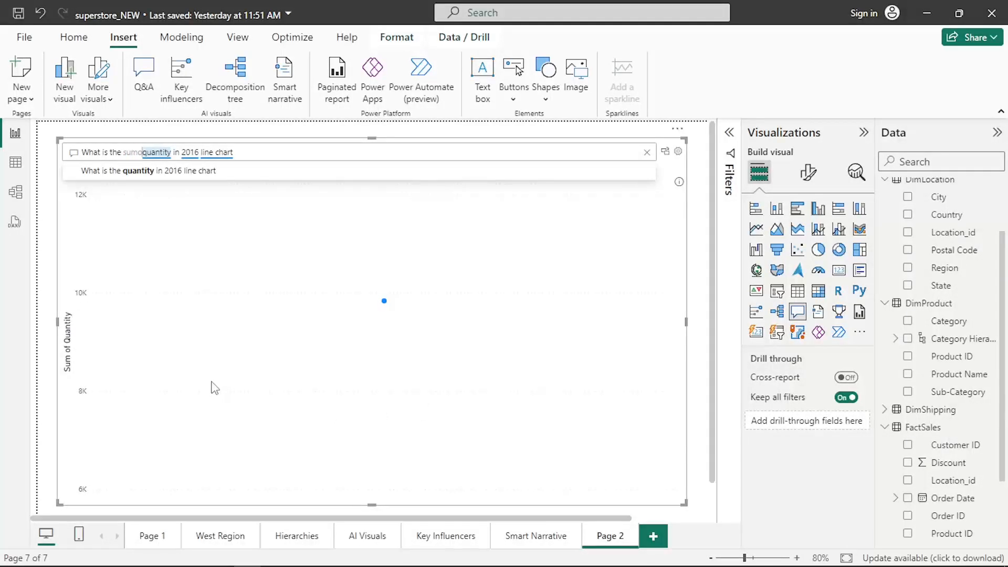
key("BackSpace")
type("of")
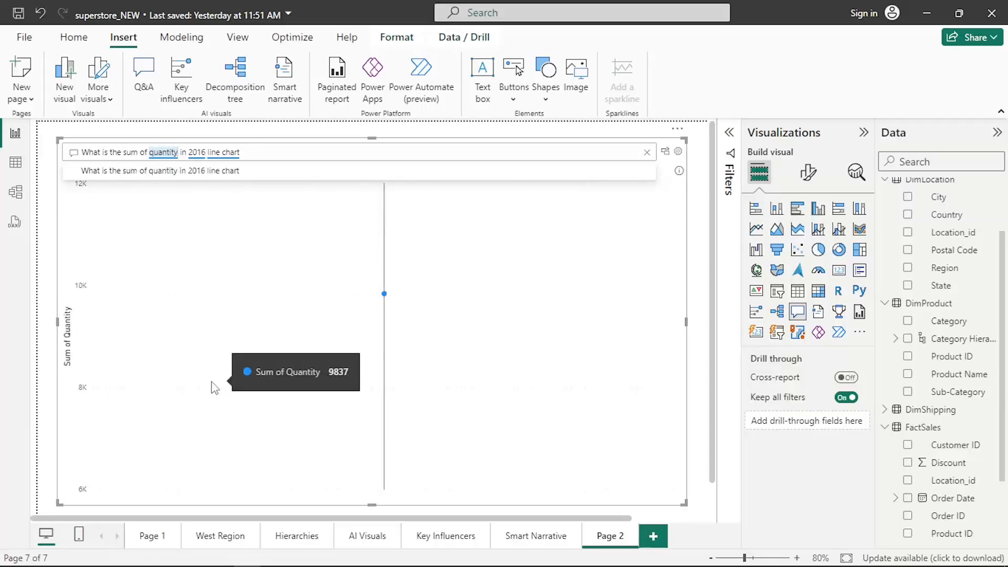
Step: Add "by month" after "quantity" in the Q&A question and convert the result into a standard line chart visual
type("by mon")
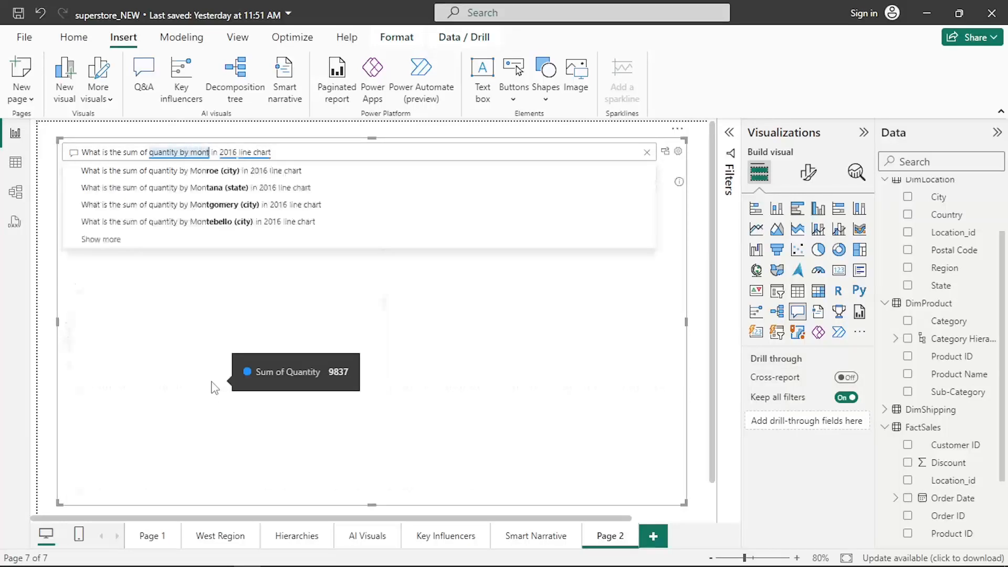
type("th")
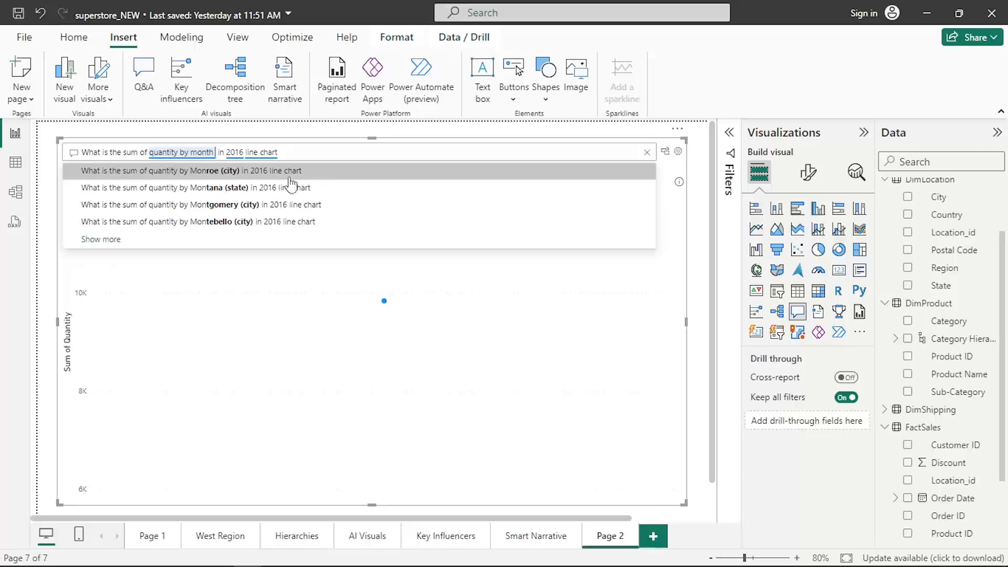
left_click(240, 348)
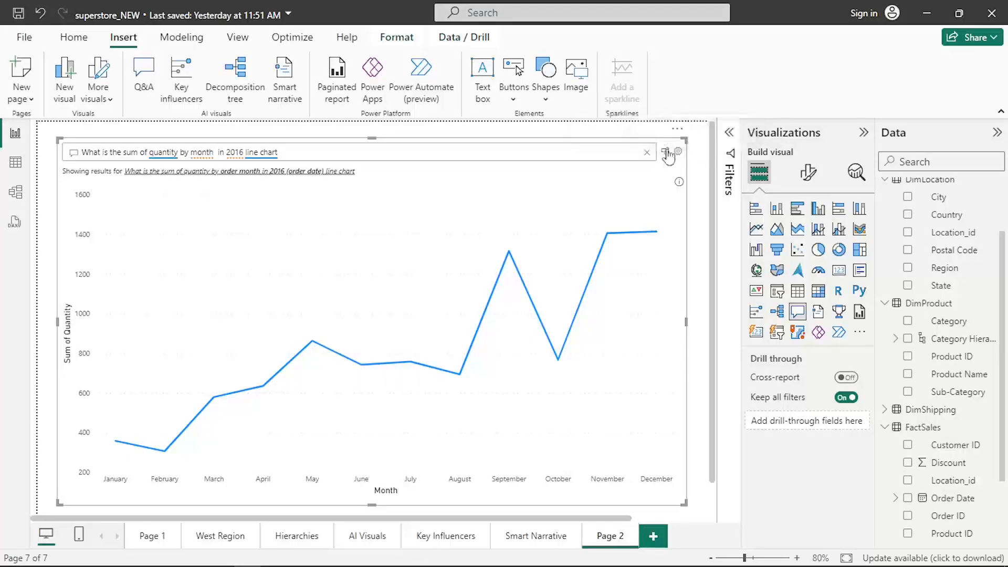
left_click(666, 153)
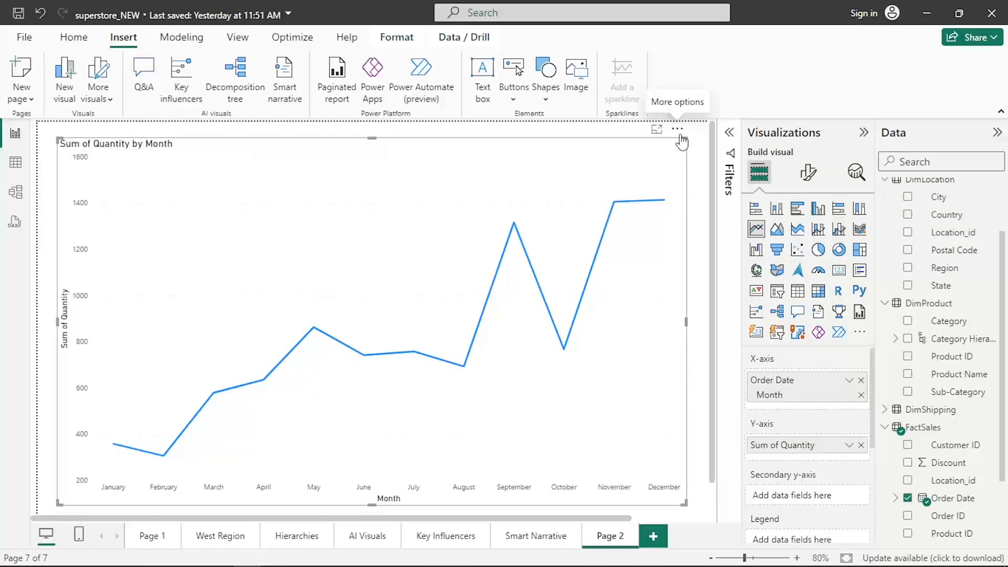
Step: Shrink the quantity by month line chart and place it in the upper-left corner of the report page
left_click_drag(681, 141, 588, 193)
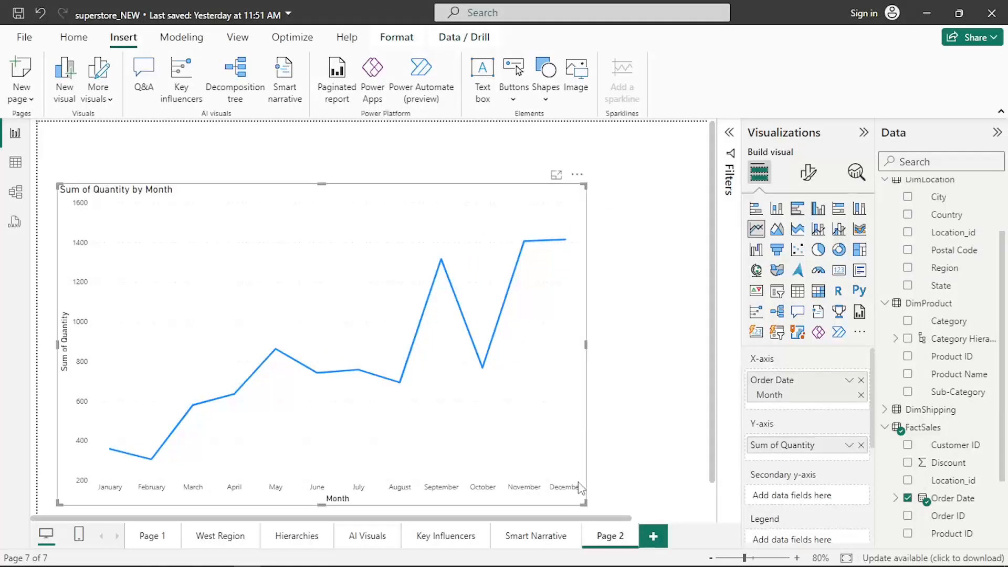
left_click_drag(580, 487, 457, 356)
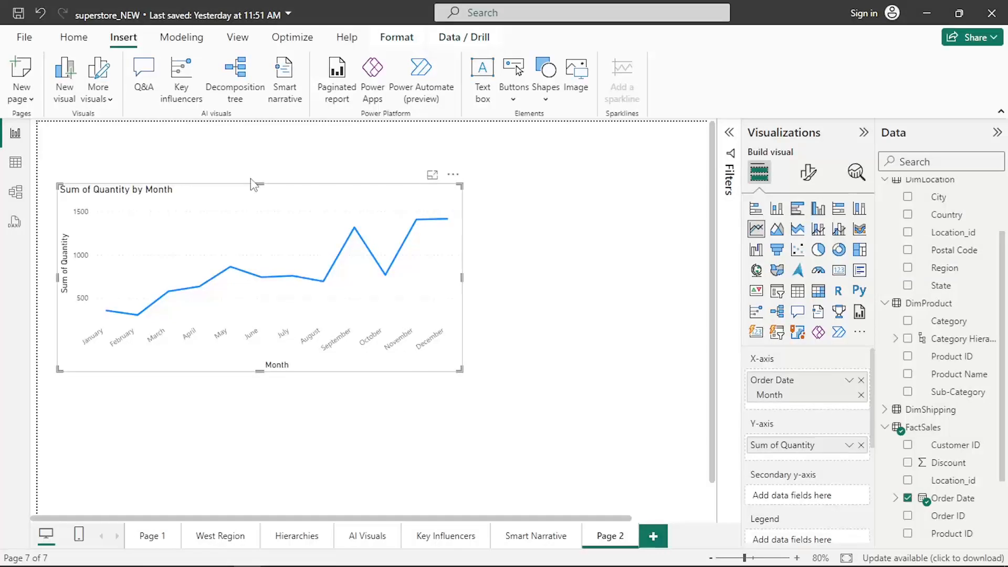
left_click_drag(252, 184, 233, 137)
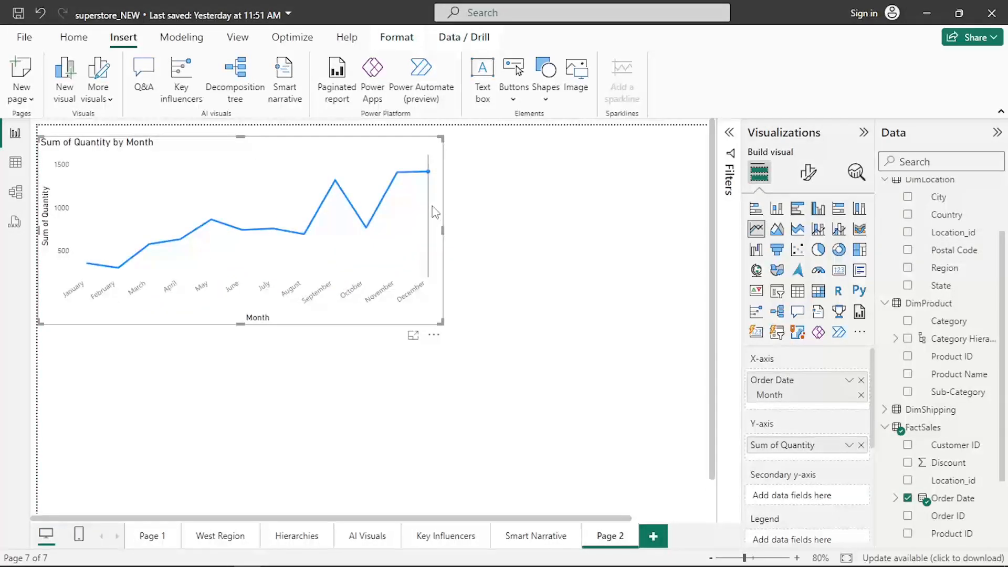
left_click(447, 234)
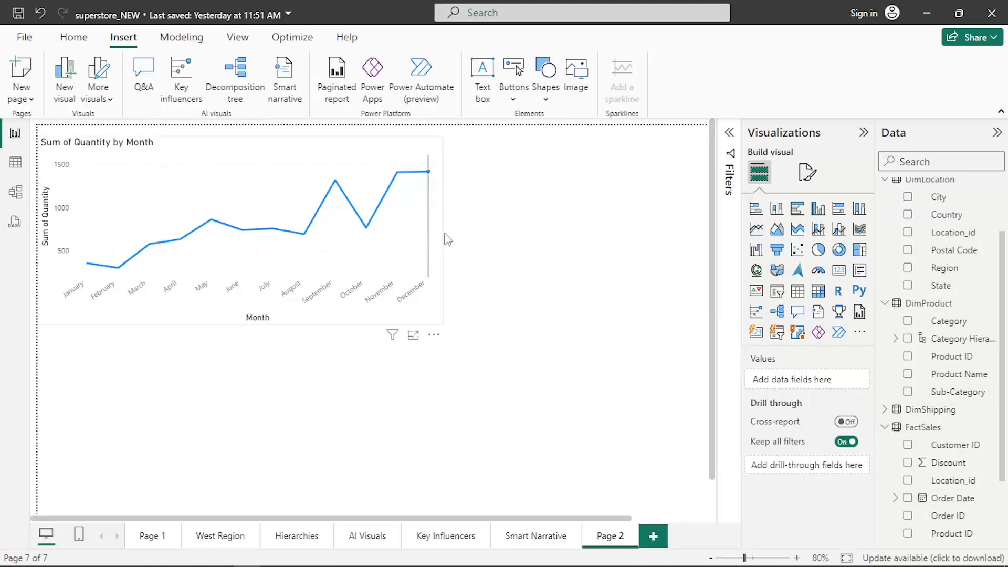
left_click(442, 233)
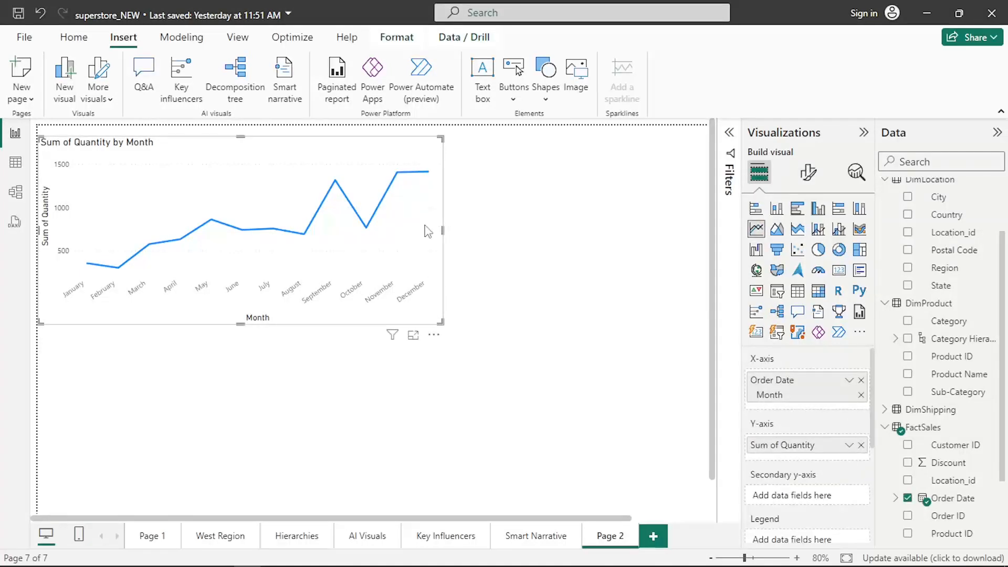
left_click_drag(443, 230, 386, 230)
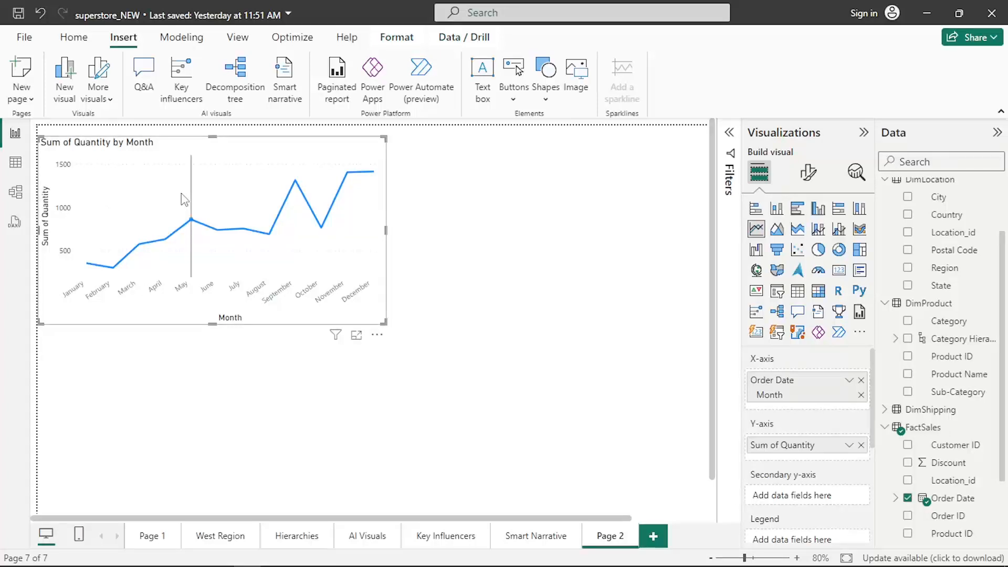
Step: Review the AI Visuals, Key Influencers and Smart Narrative pages, and return to Page 2
mouse_move(184, 199)
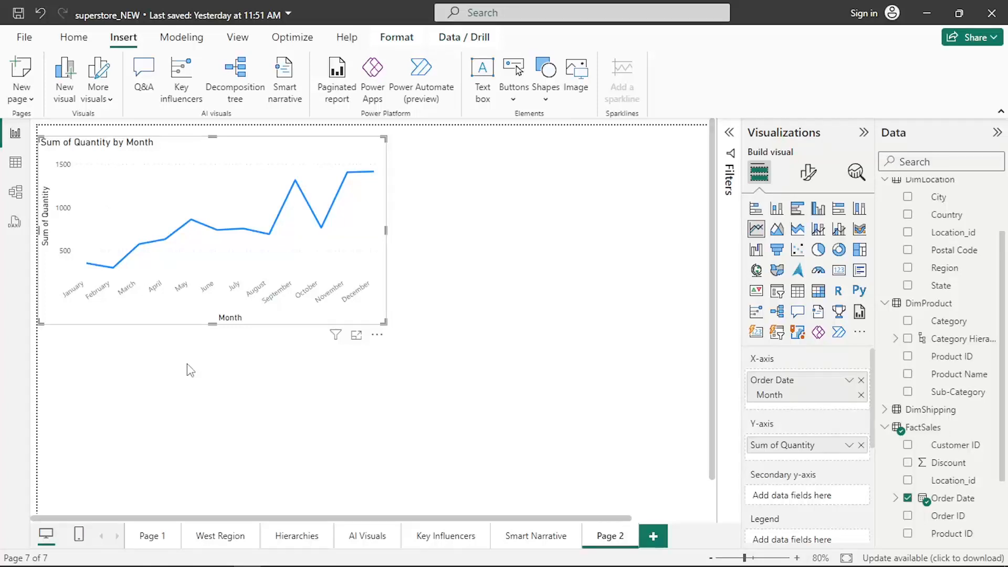
left_click(372, 536)
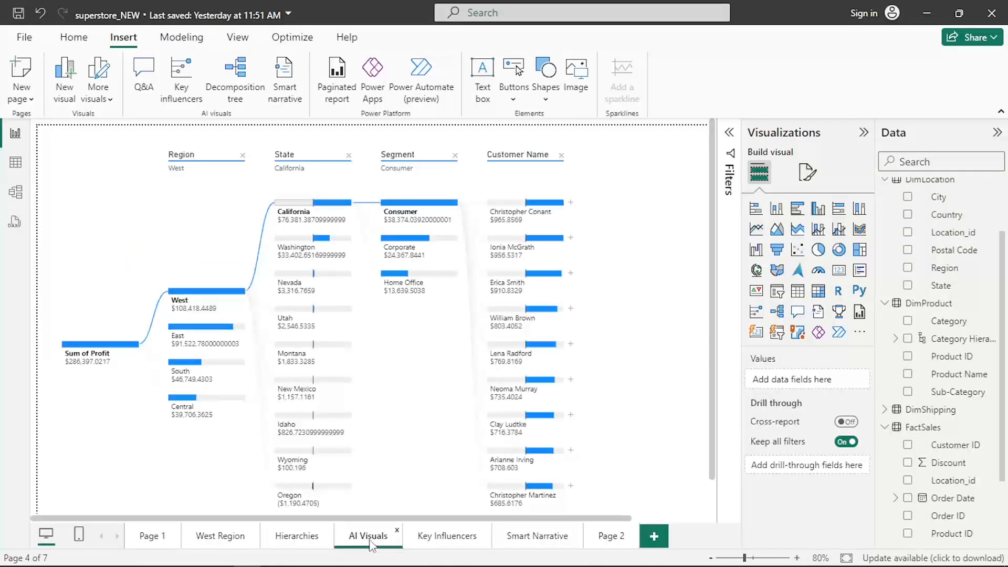
left_click(455, 539)
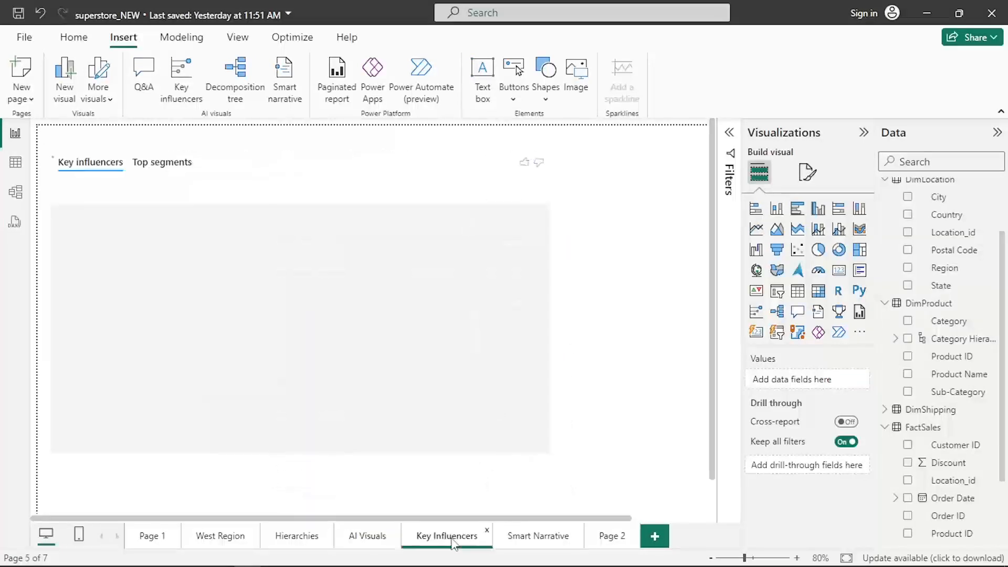
left_click(544, 542)
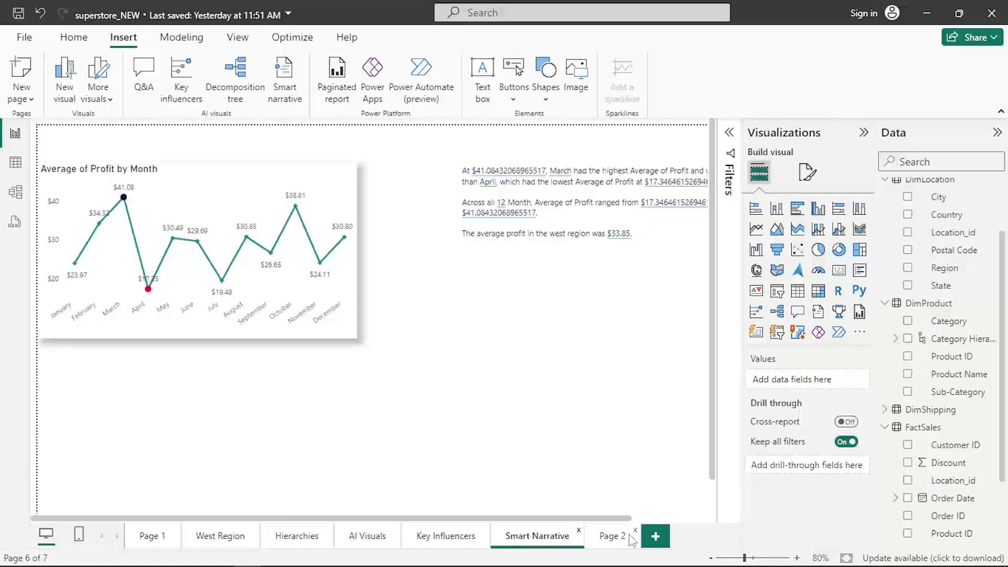
left_click(628, 537)
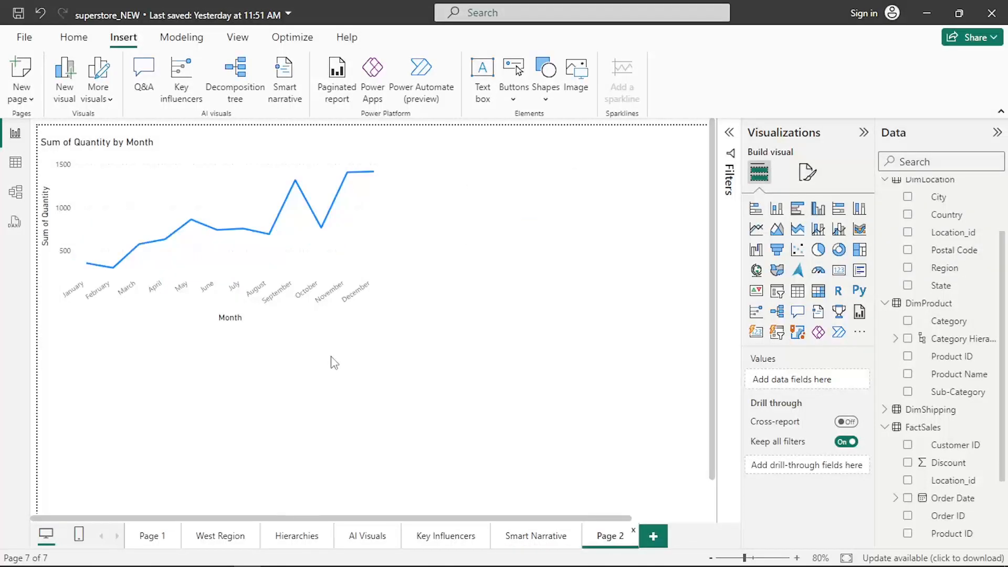
mouse_move(366, 324)
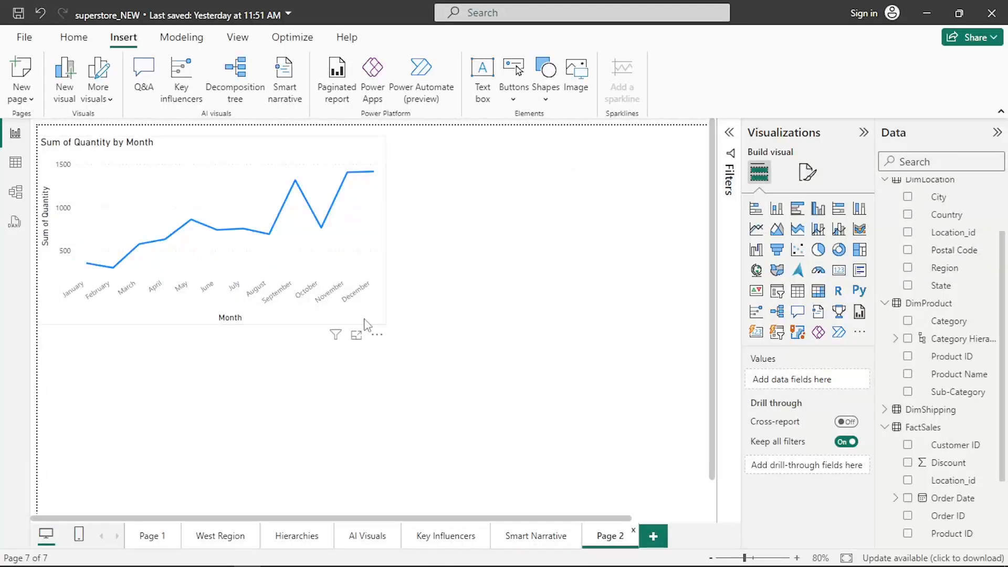